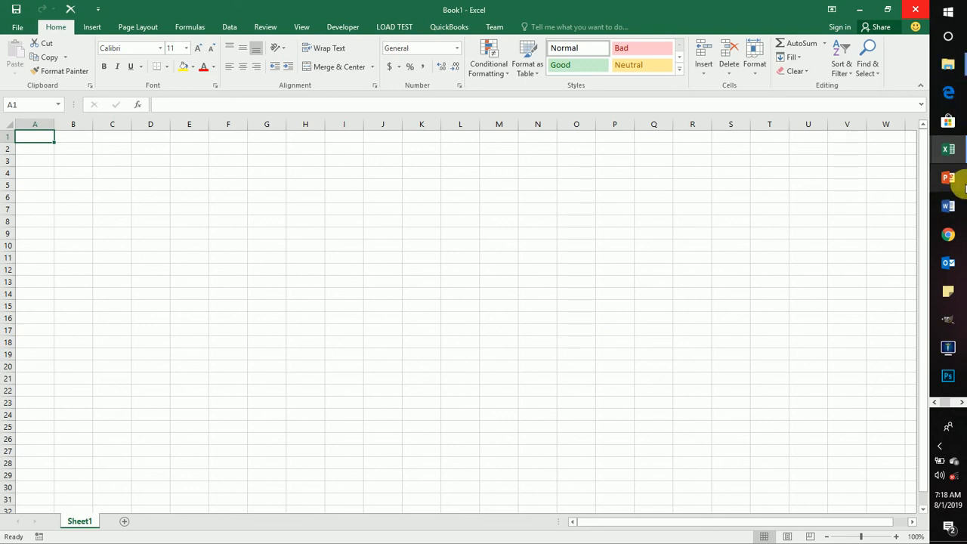
left_click(964, 153)
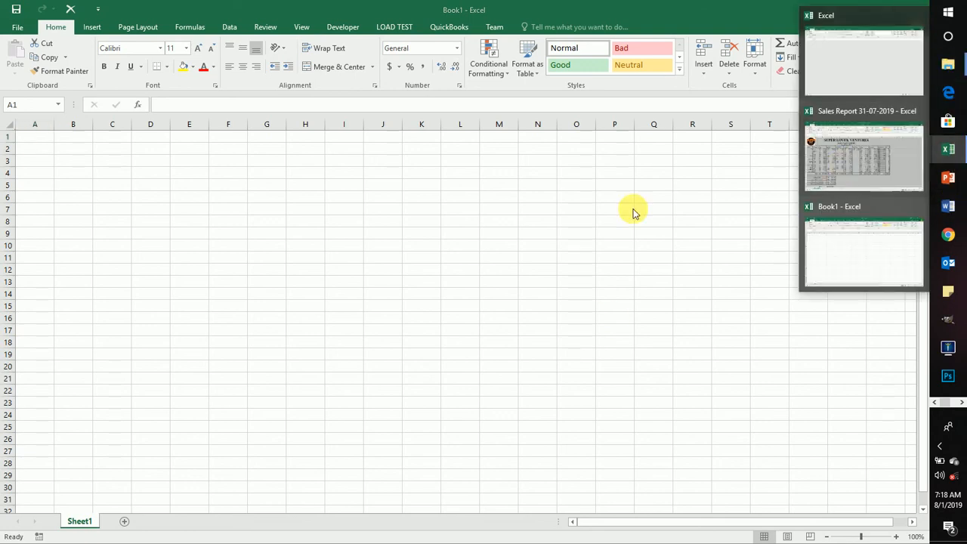
left_click(469, 242)
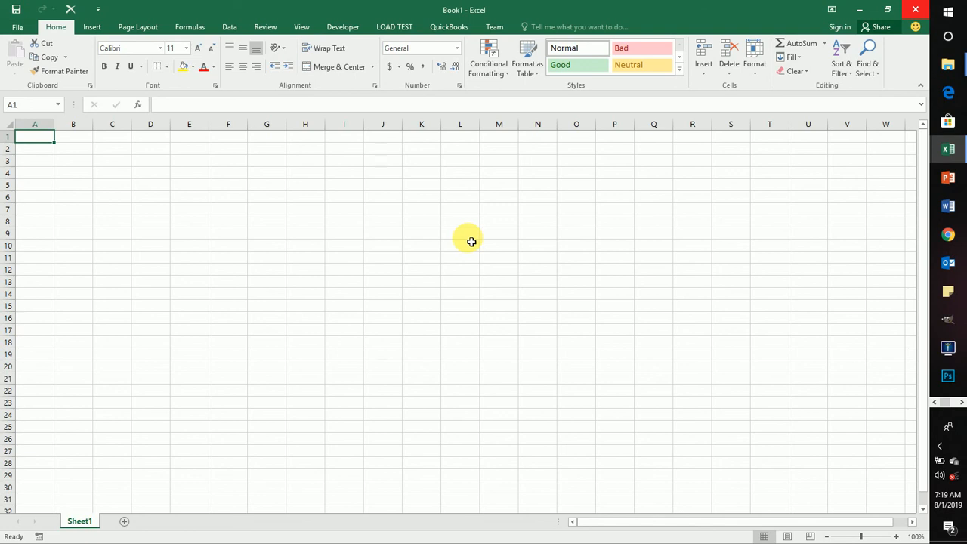
left_click(334, 258)
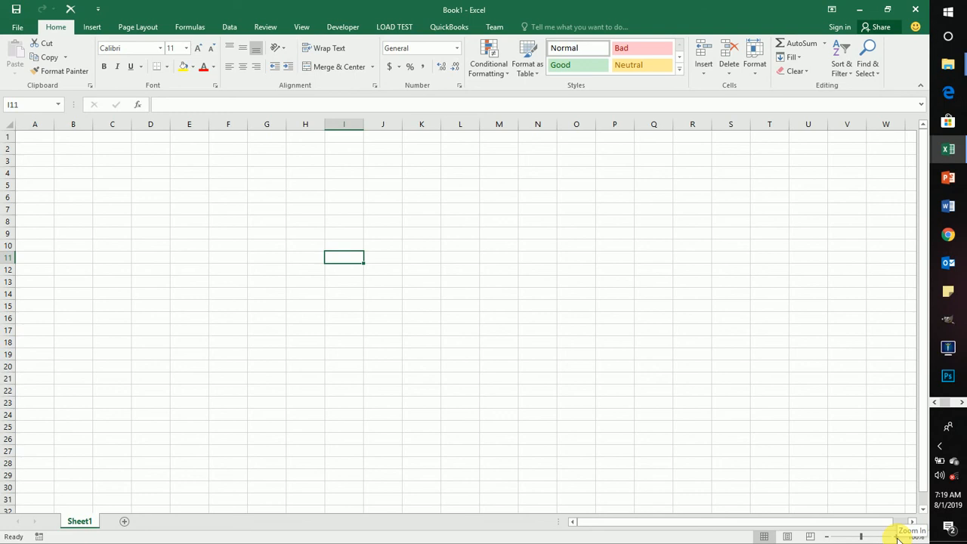
key("alt+Tab")
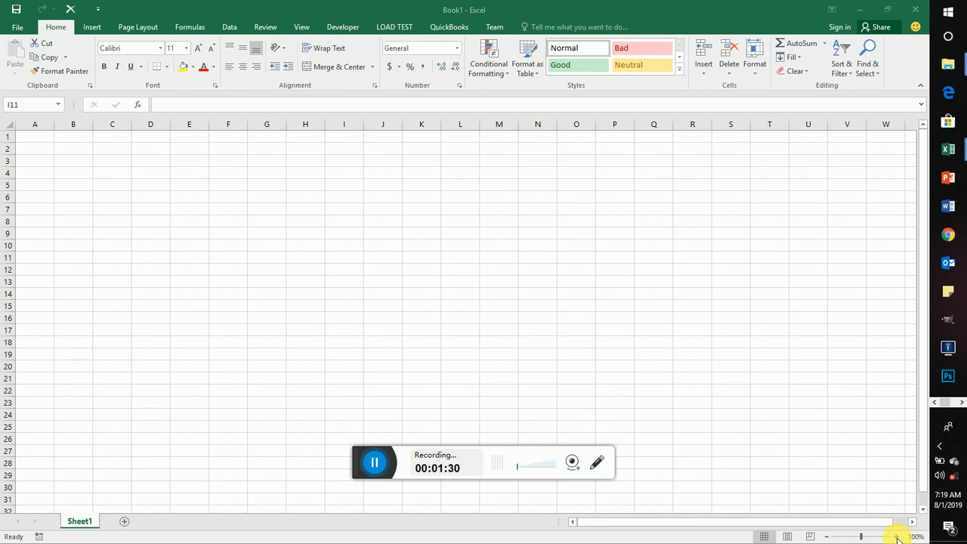
left_click(363, 464)
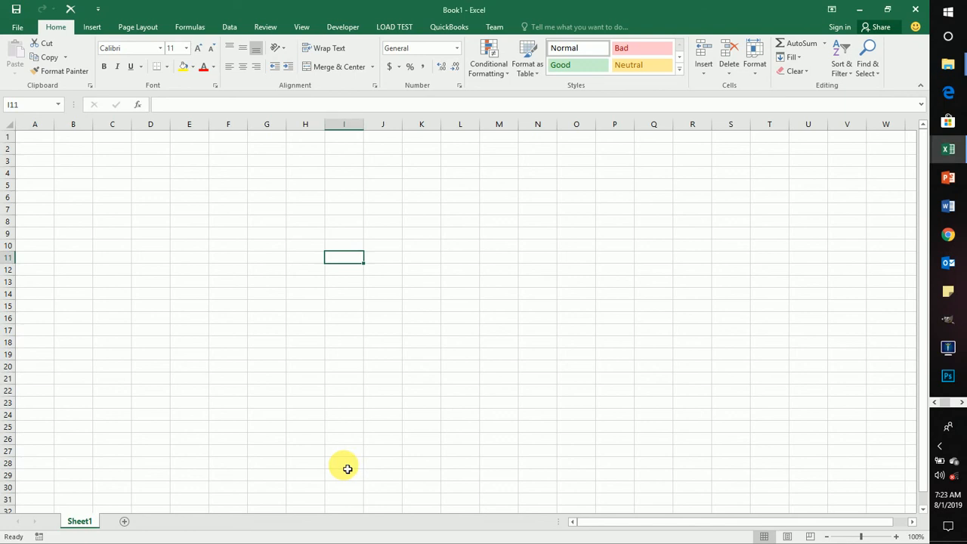
key("Left")
key("Left")
key("Left")
key("Left")
key("Left")
key("Left")
key("Left")
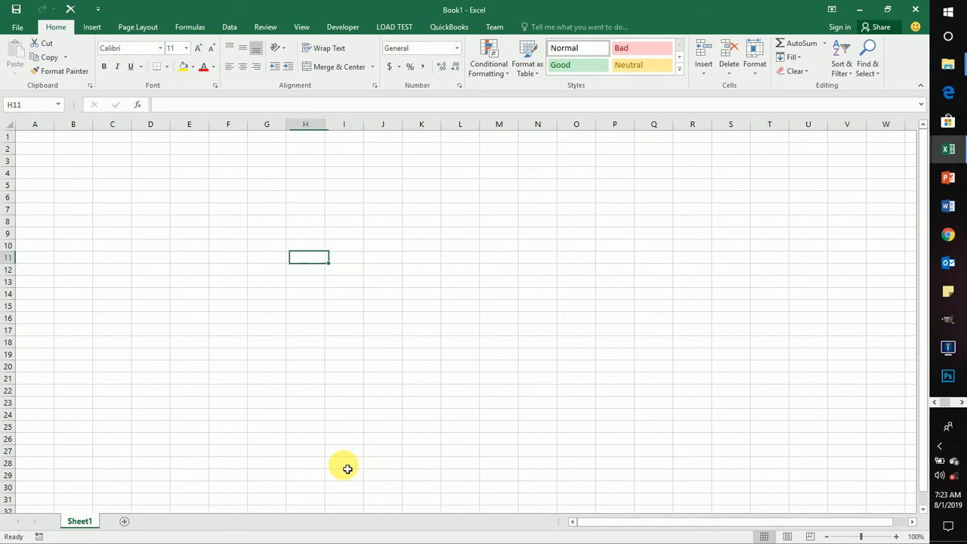
key("Up")
key("Up")
key("Up")
key("Up")
key("Up")
key("Up")
key("Up")
key("Up")
key("Up")
key("Up")
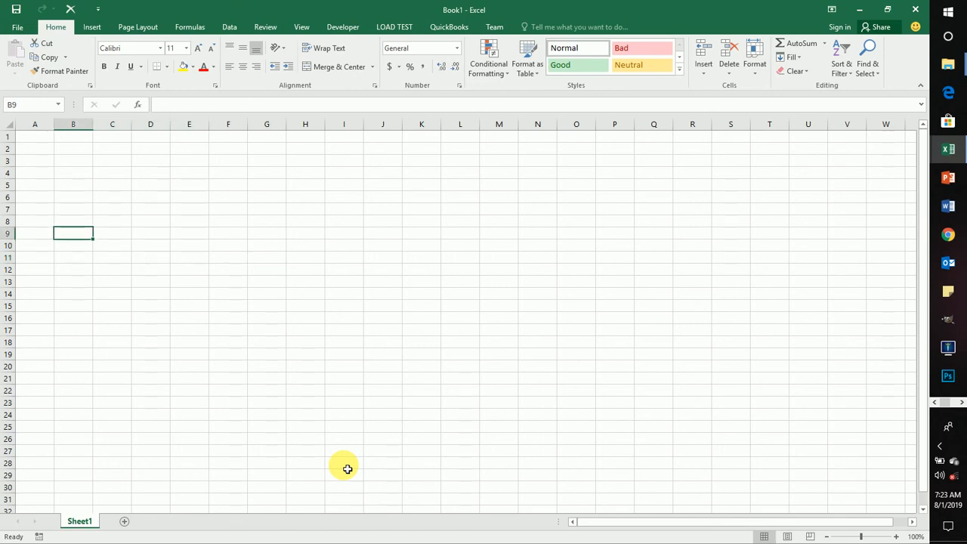
key("Left")
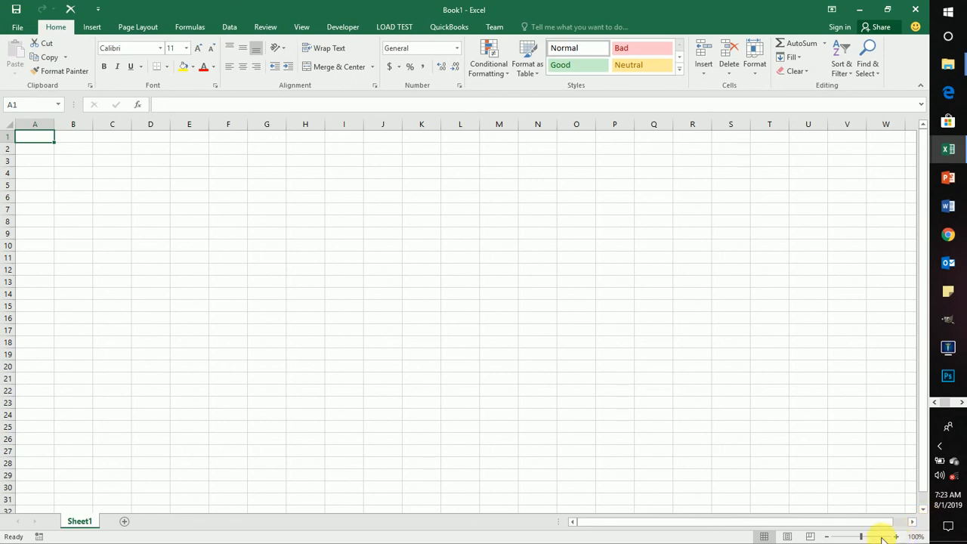
Step: Enlarge the Book1 worksheet view to 244% zoom
mouse_move(860, 536)
left_mouse_down()
mouse_move(874, 537)
mouse_move(860, 536)
left_mouse_up()
left_click(9, 124)
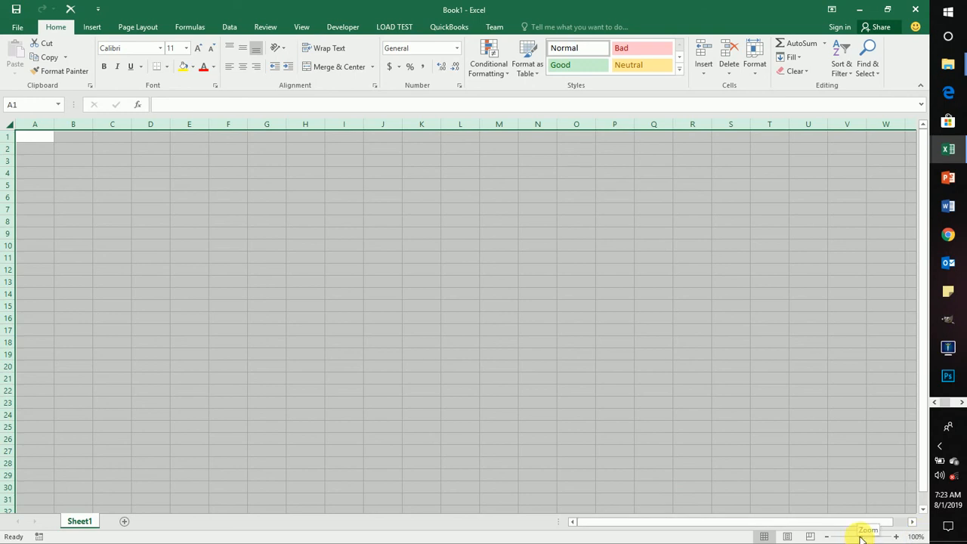
left_click_drag(861, 536, 875, 535)
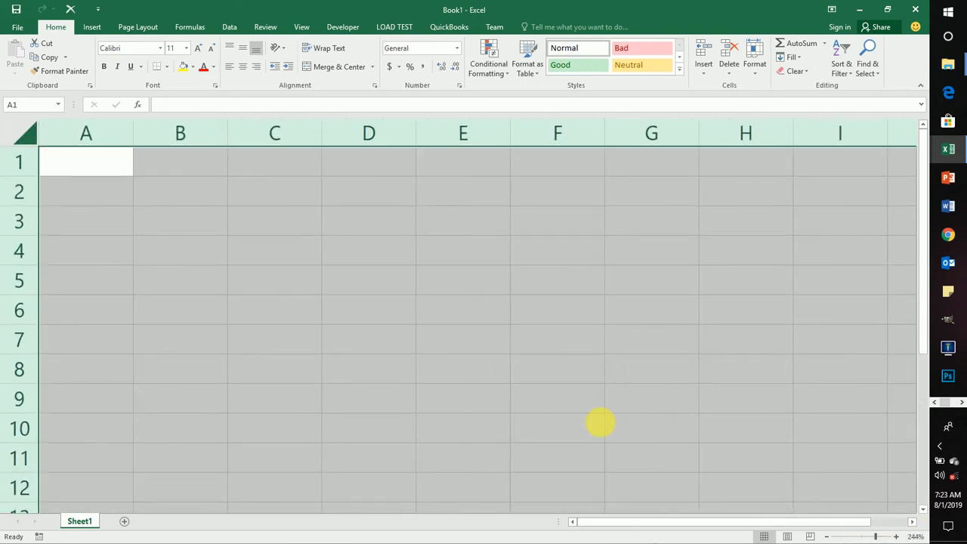
left_click(216, 249)
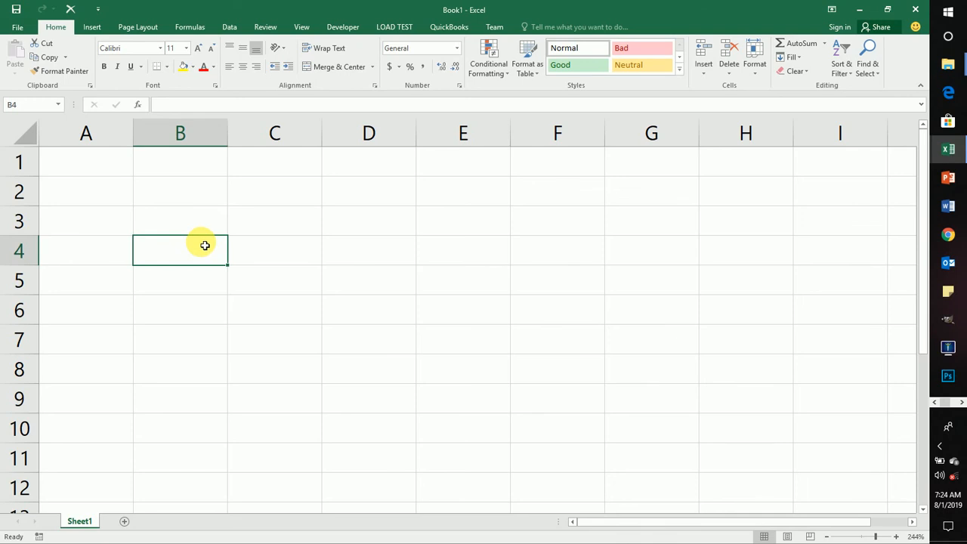
Step: Create a new blank workbook and enlarge its worksheet view to 238% zoom
left_click(15, 27)
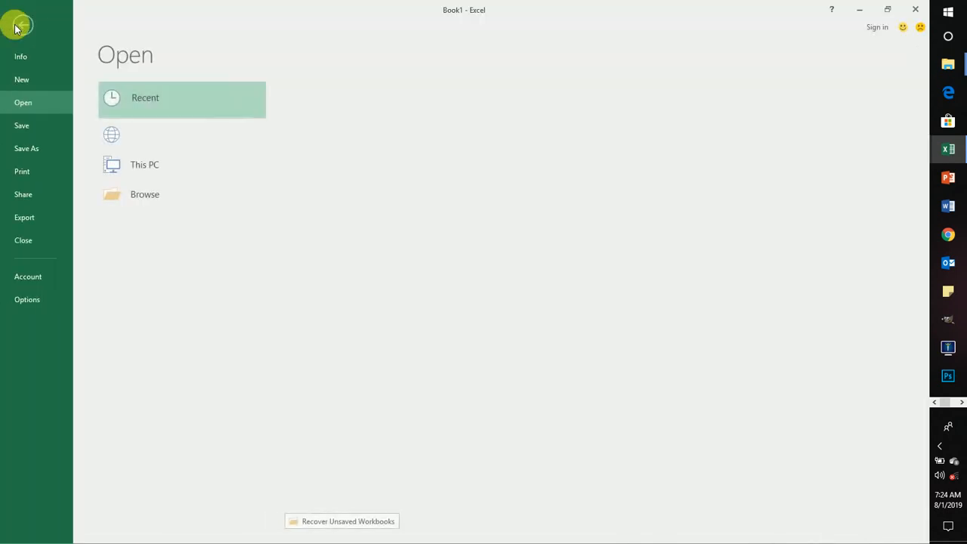
left_click(22, 80)
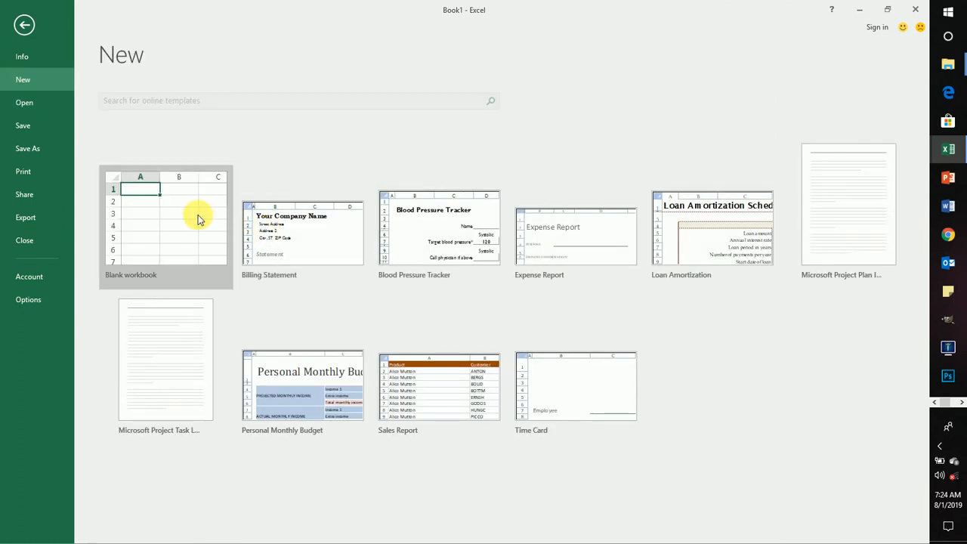
left_click(200, 220)
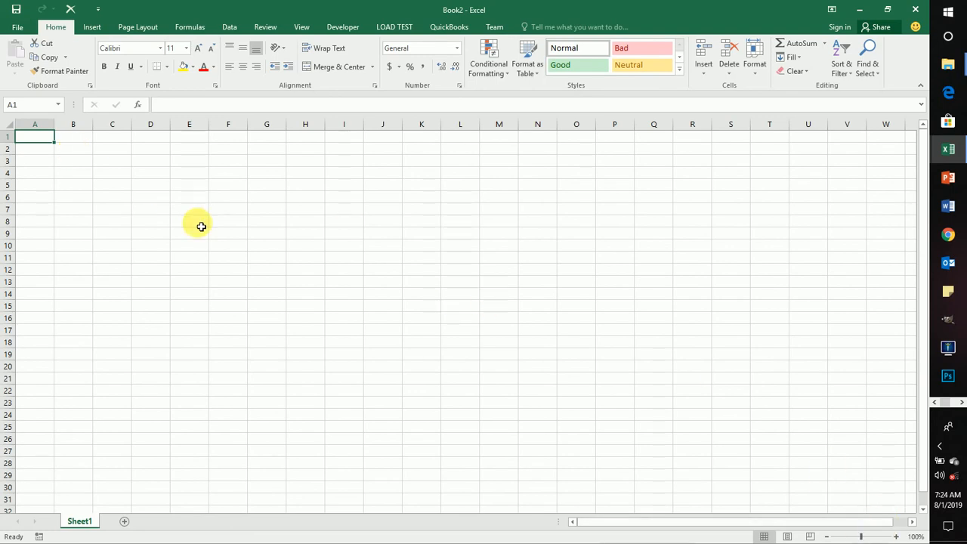
left_click(14, 125)
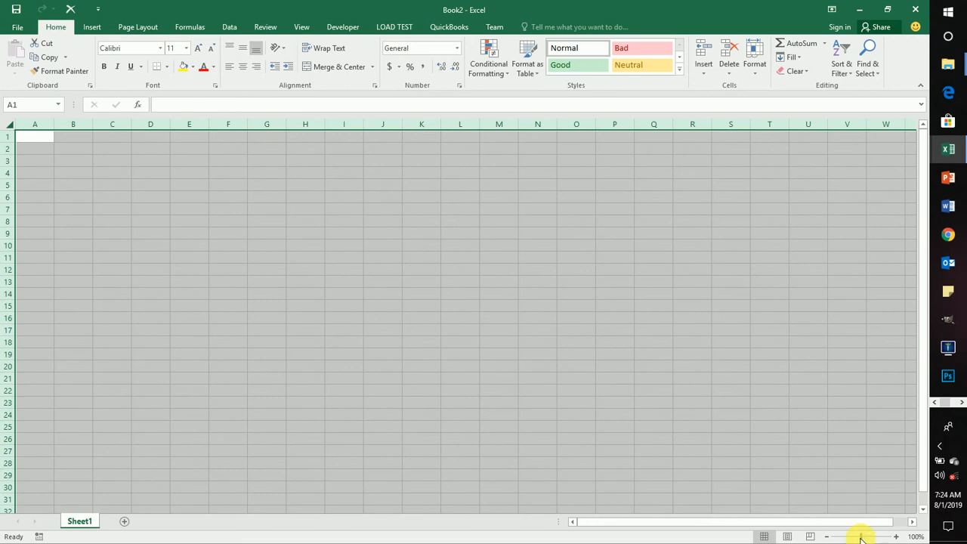
left_click_drag(860, 533, 875, 535)
left_click(313, 284)
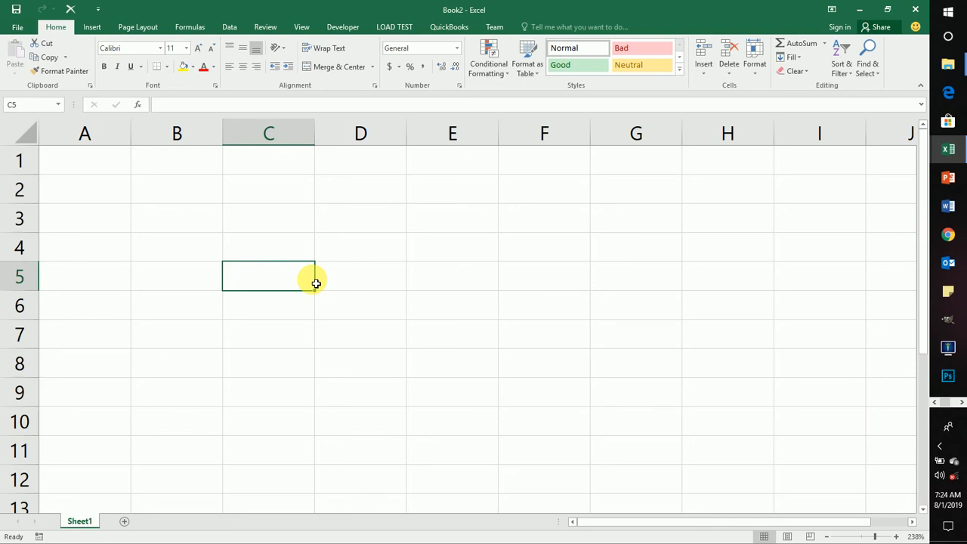
Step: Enter the row labels Sales, Expeses and Profit in cells A3 to A5
left_click(148, 189)
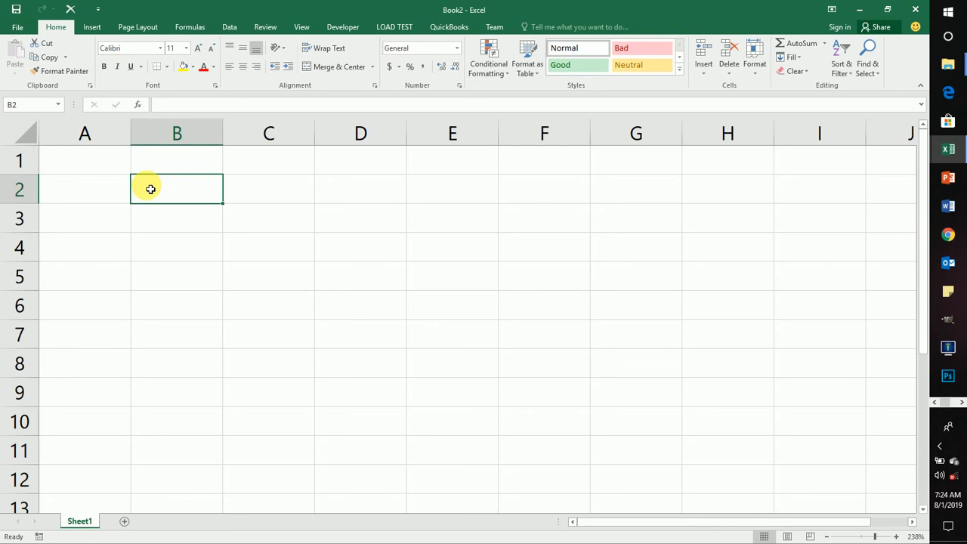
key("Down")
key("Left")
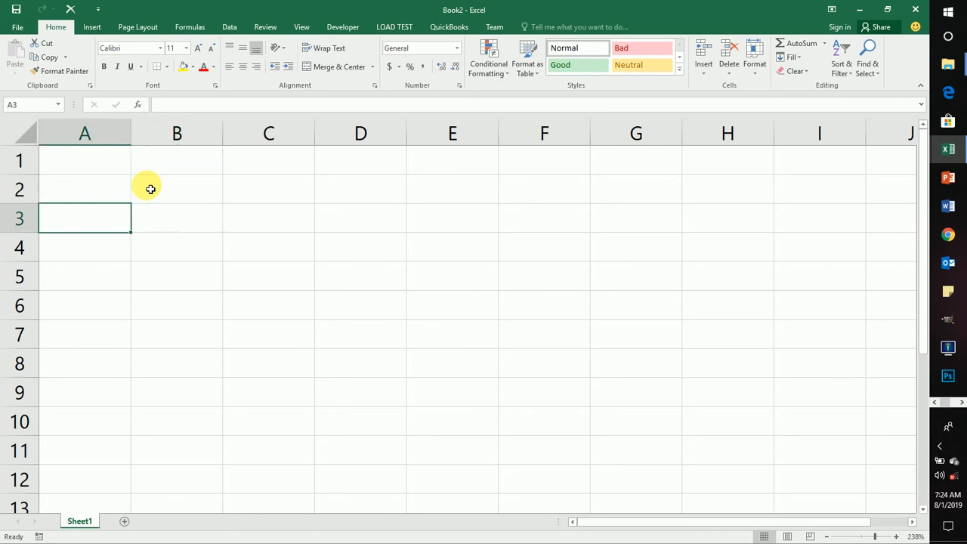
type("Sales")
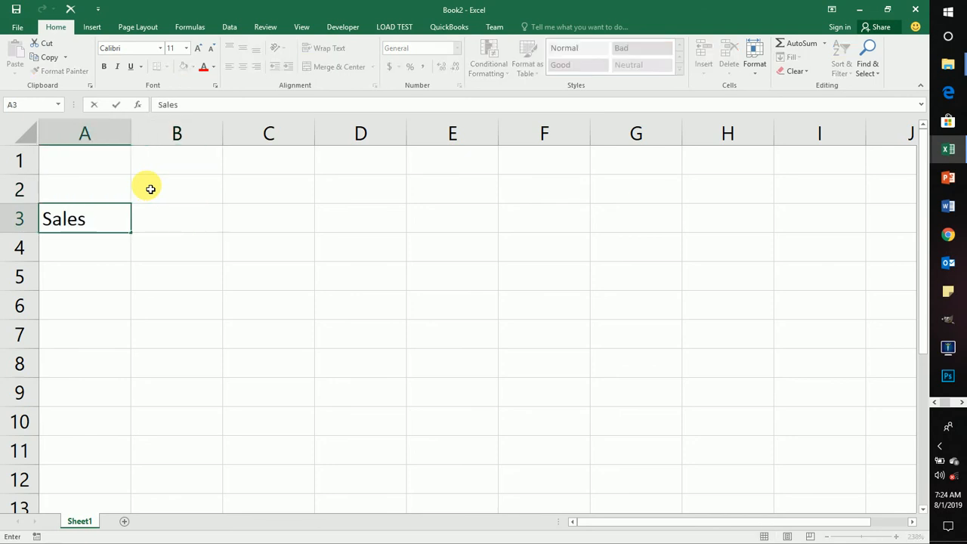
key("Return")
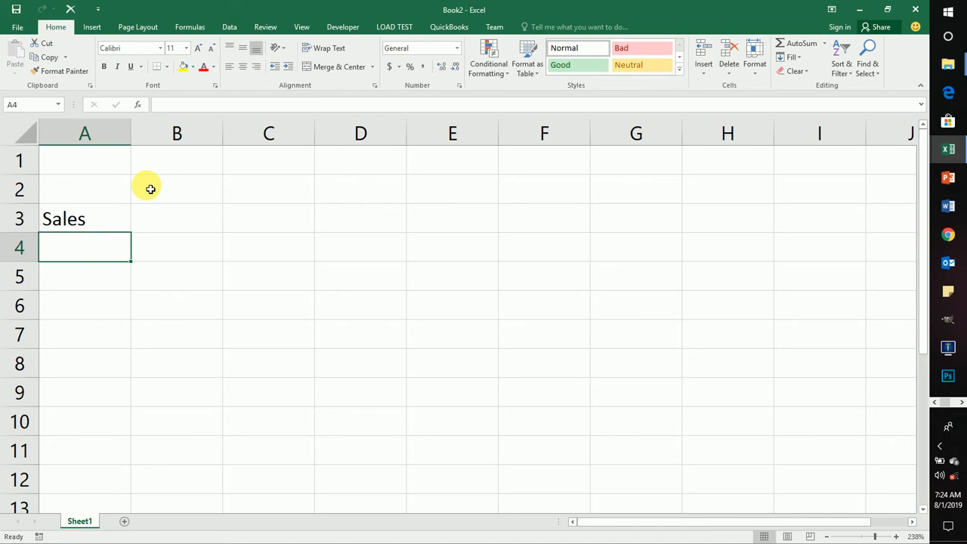
type("Expe")
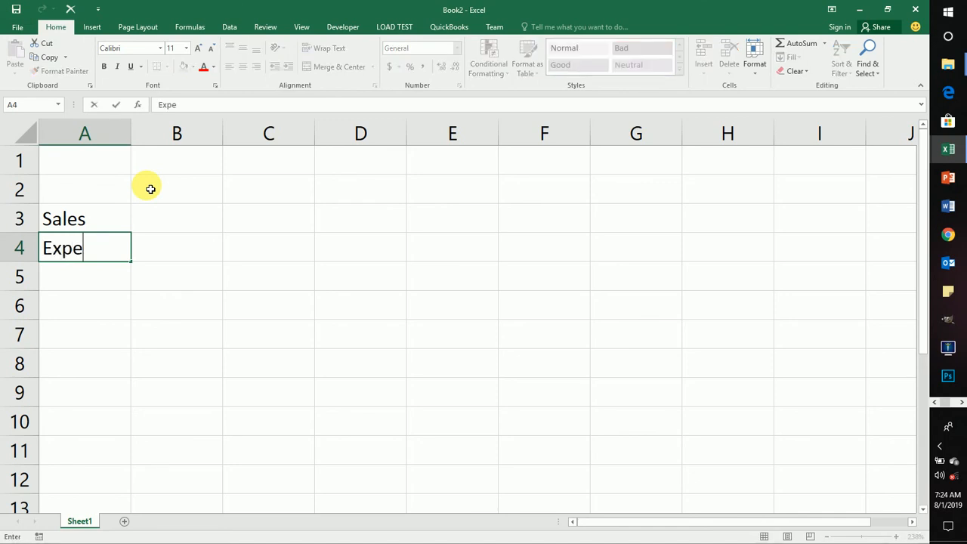
type("ses")
key("Return")
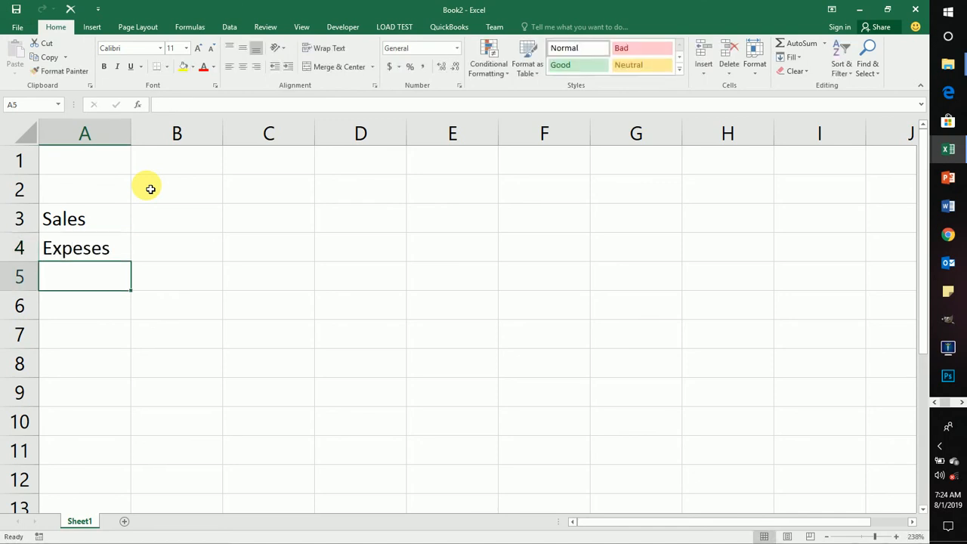
type("Pro")
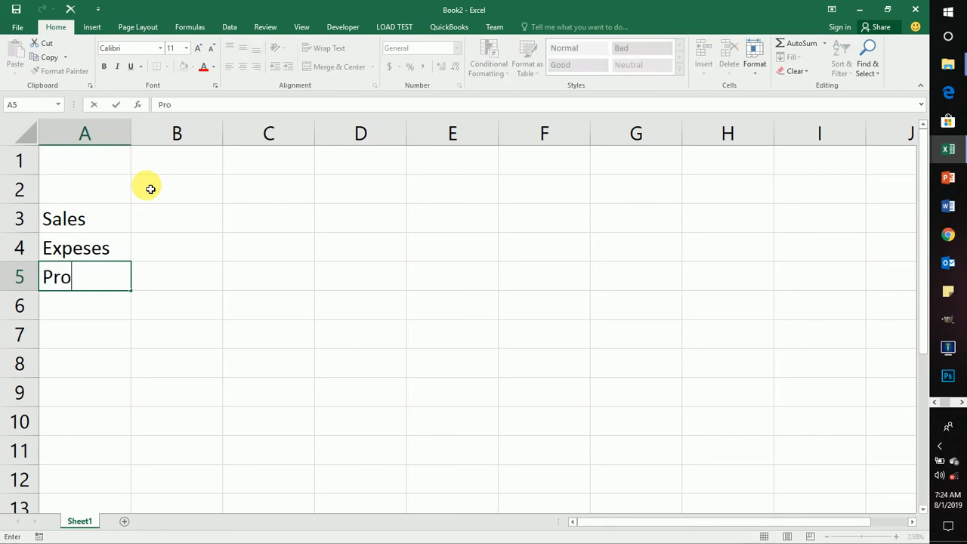
type("fit")
key("Return")
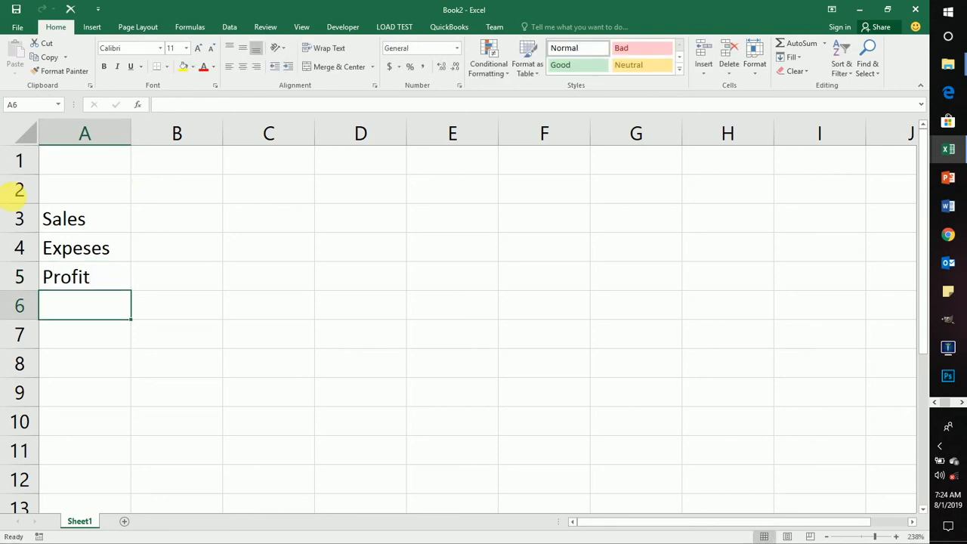
Step: Enter the number 200 in cell B2, above the Sales row
left_click(97, 222)
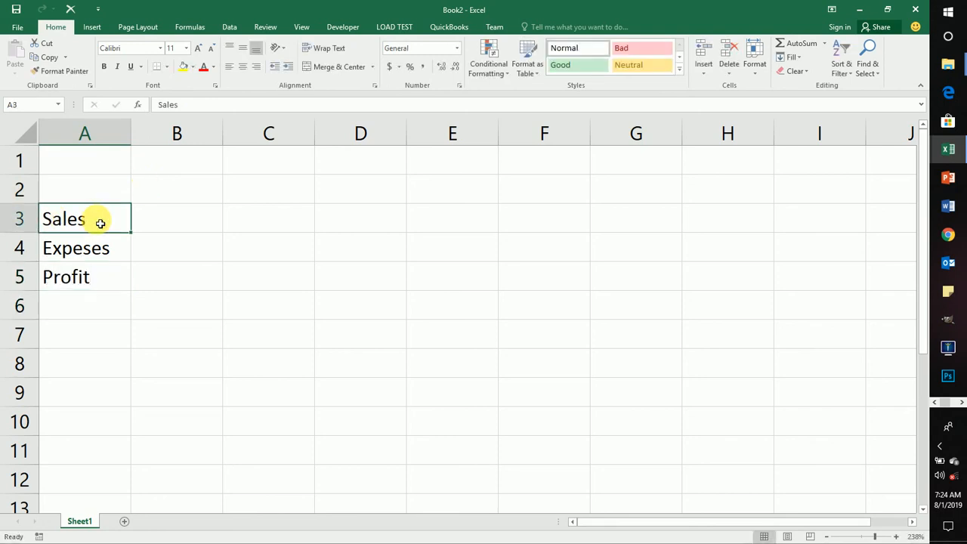
left_click(179, 189)
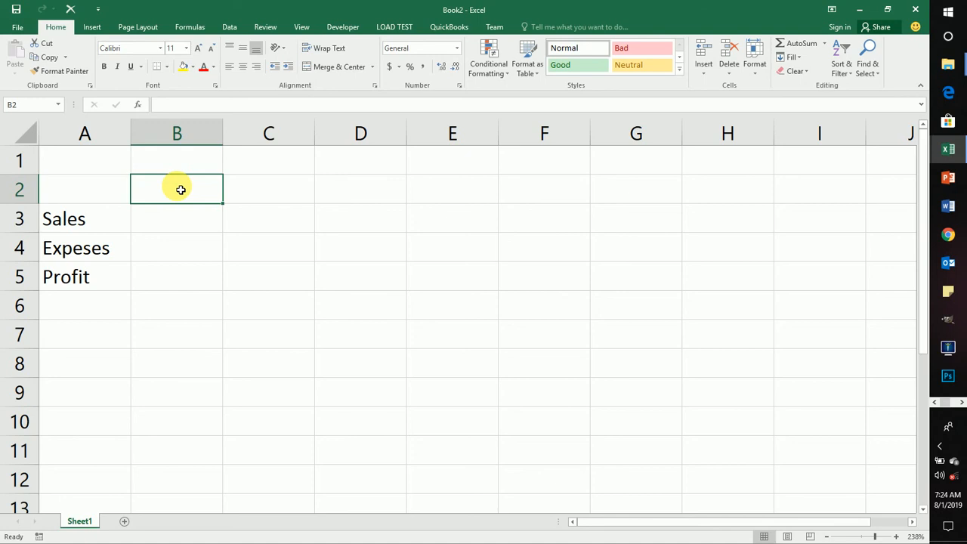
type("200")
key("Return")
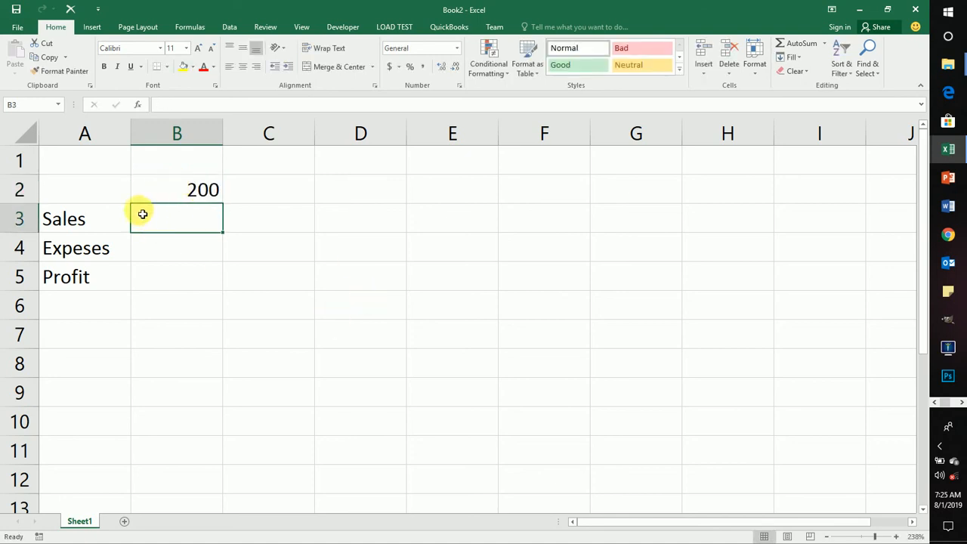
Step: Clear the content of cell B2 and enter 200 in it again
left_click(170, 192)
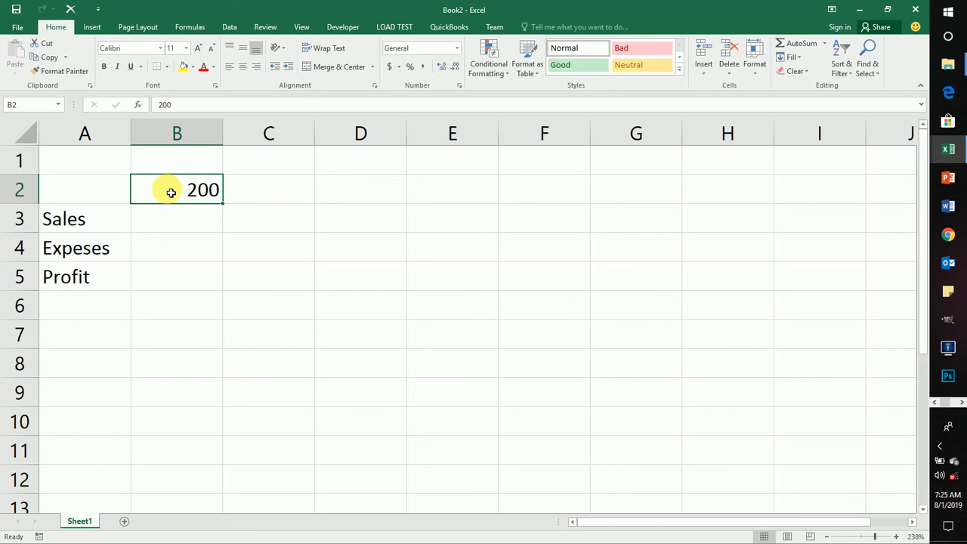
key("BackSpace")
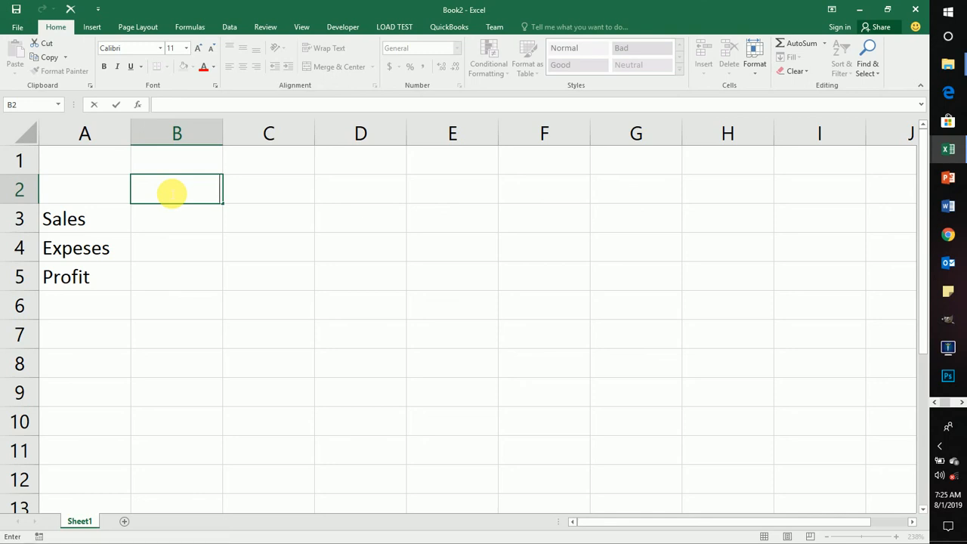
type("200")
key("BackSpace")
key("BackSpace")
key("BackSpace")
type("200")
key("Return")
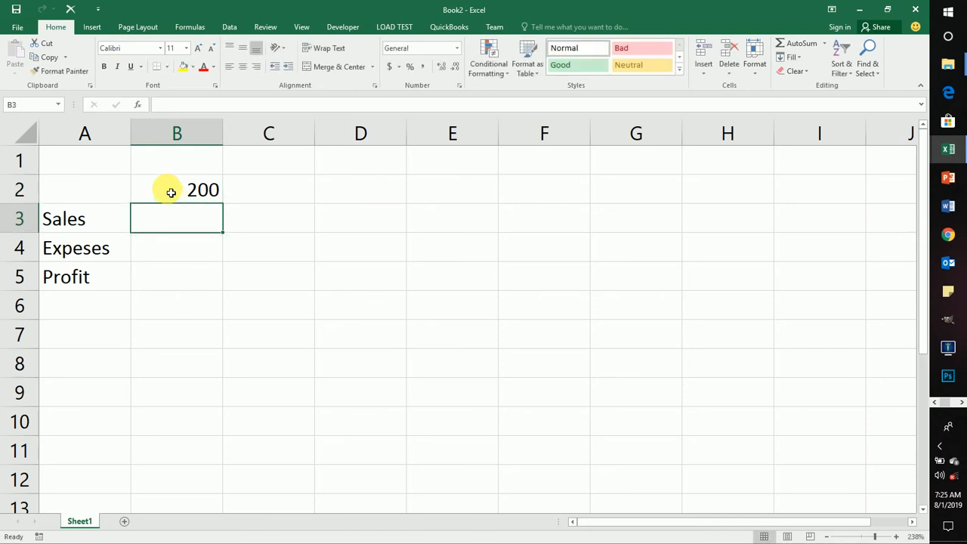
Step: Enter the number 200 in B3 and the text 20o in B4, and select B4 for comparison
type("200")
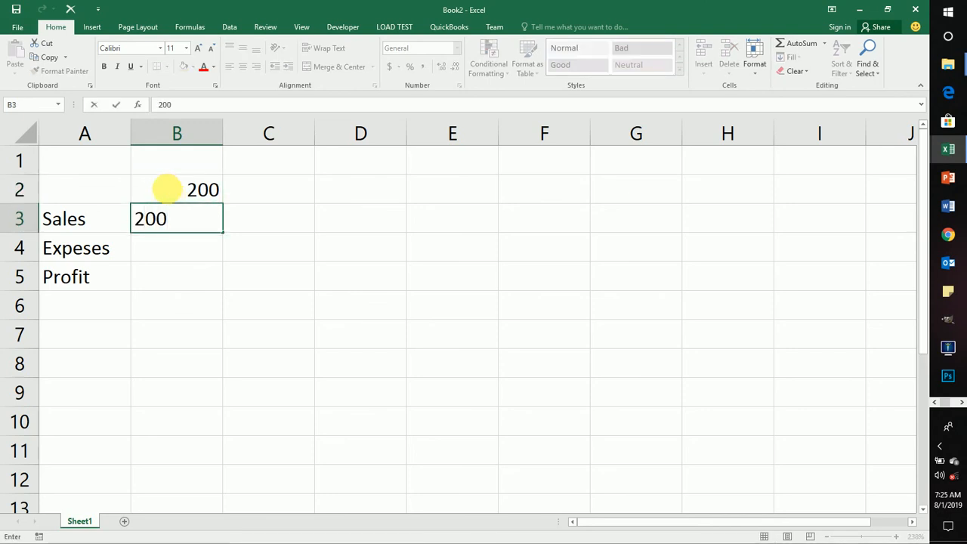
key("Return")
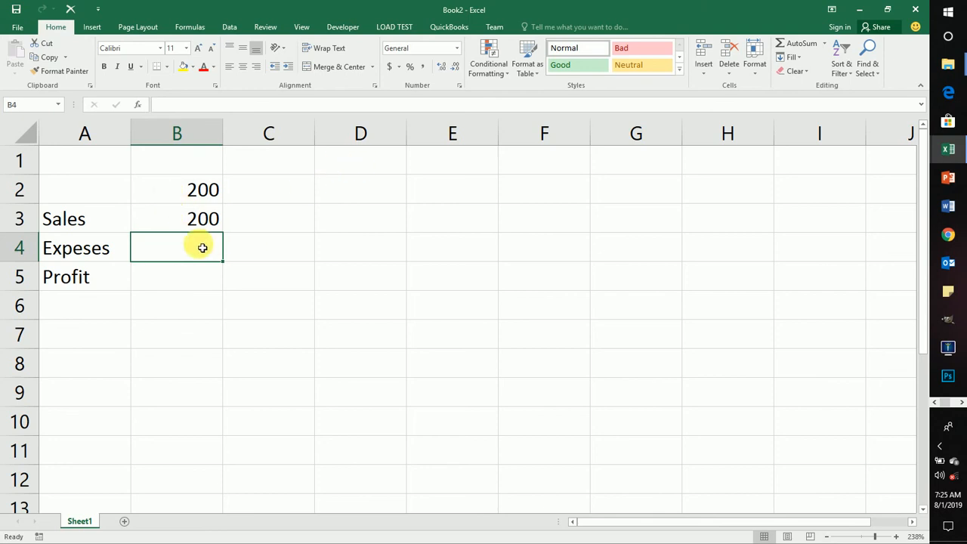
type("20o")
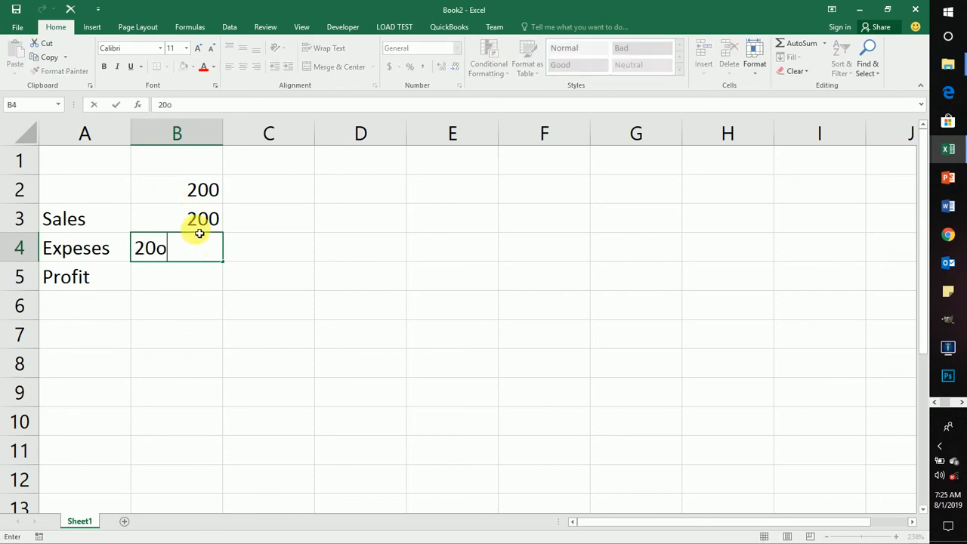
key("Return")
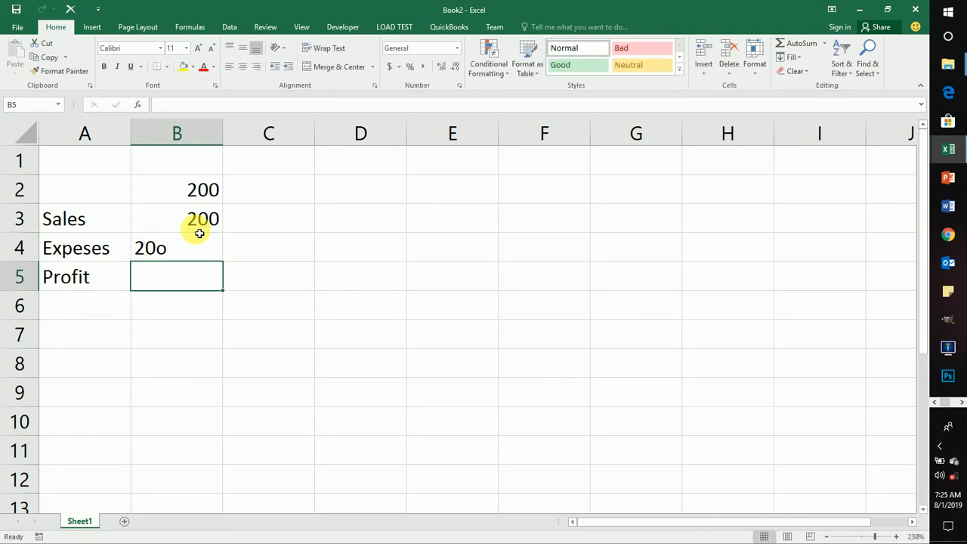
left_click(156, 247)
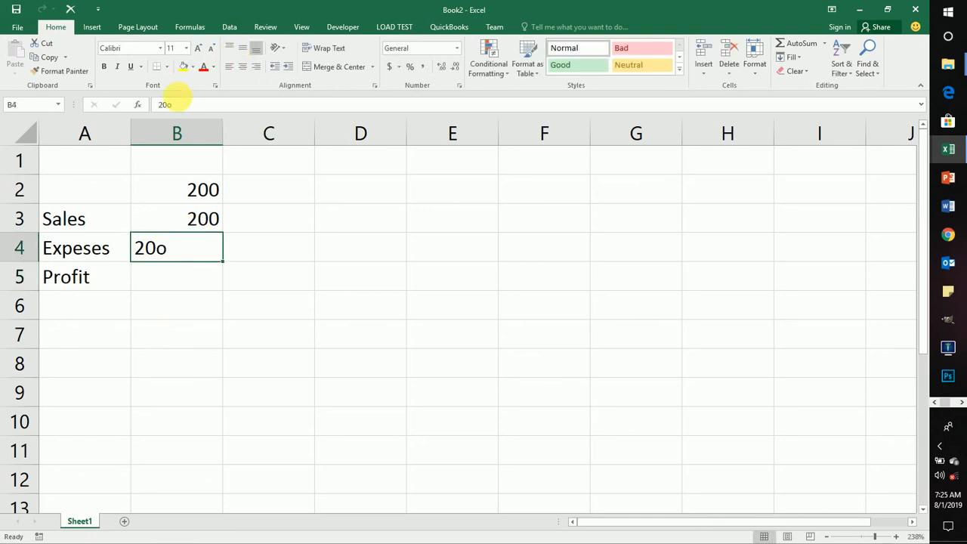
Step: Replace the lowercase o at the end of cell B4 with a capital O, making it 20O
left_click(179, 106)
key("BackSpace")
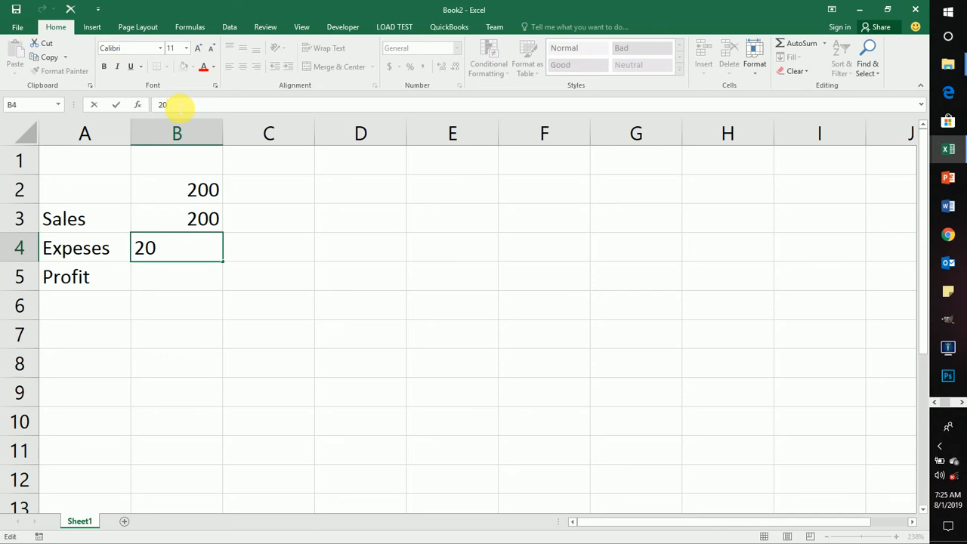
type("O")
key("Return")
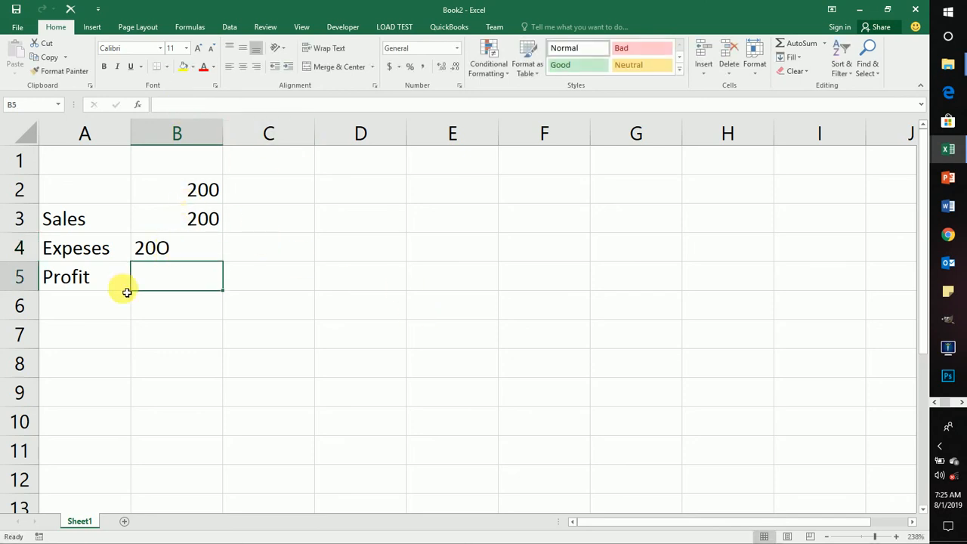
left_click(154, 247)
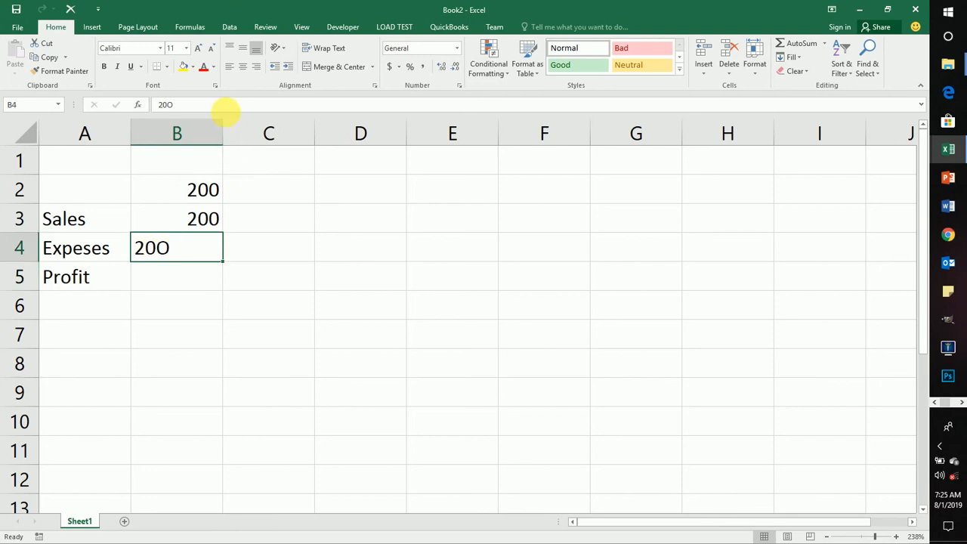
left_click(185, 108)
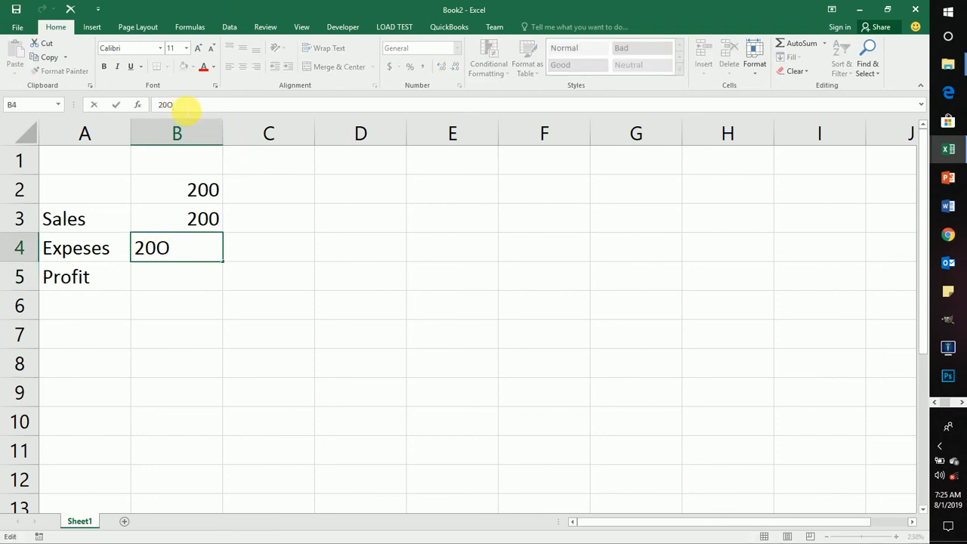
key("BackSpace")
type("O")
key("Return")
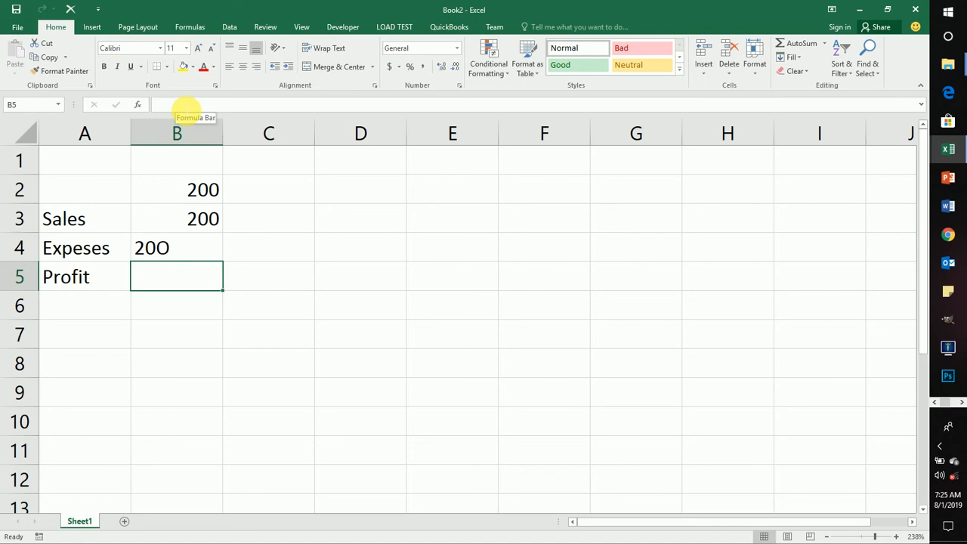
Step: Clear the contents of cell B4 and of the range B2:B3
left_click(162, 248)
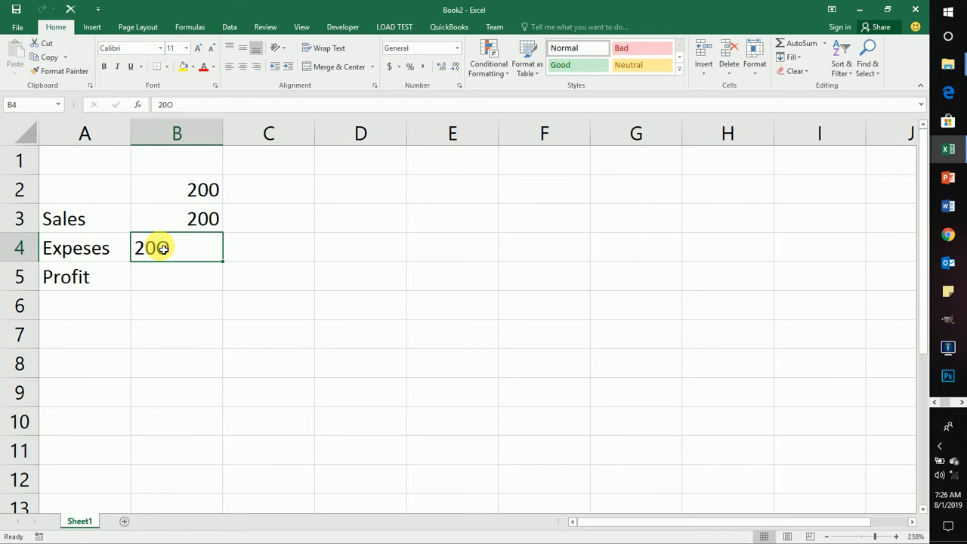
key("BackSpace")
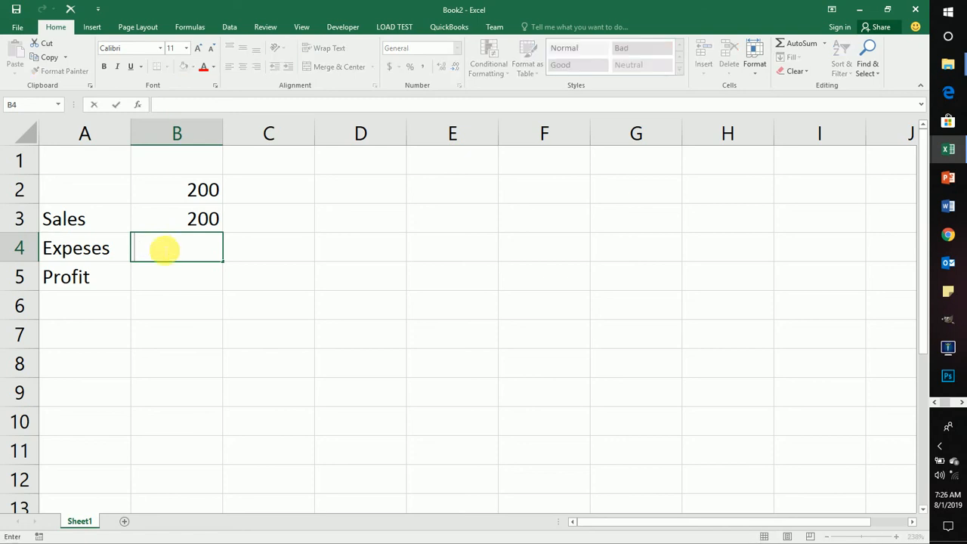
left_click(299, 250)
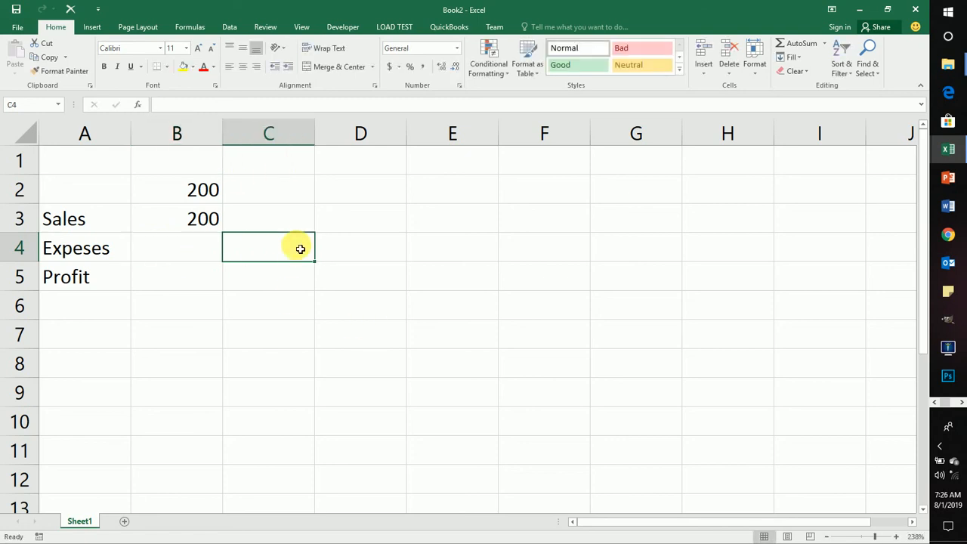
left_click_drag(190, 188, 194, 218)
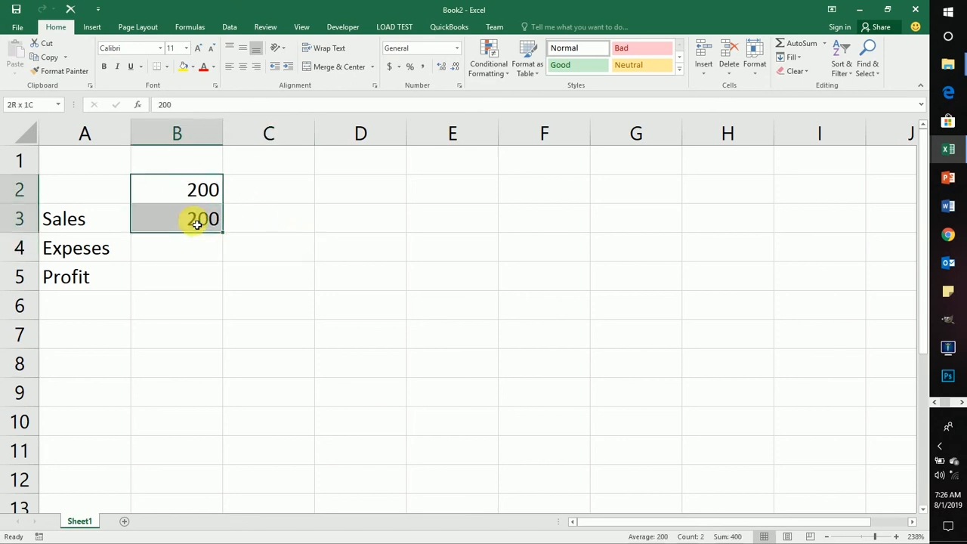
key("Delete")
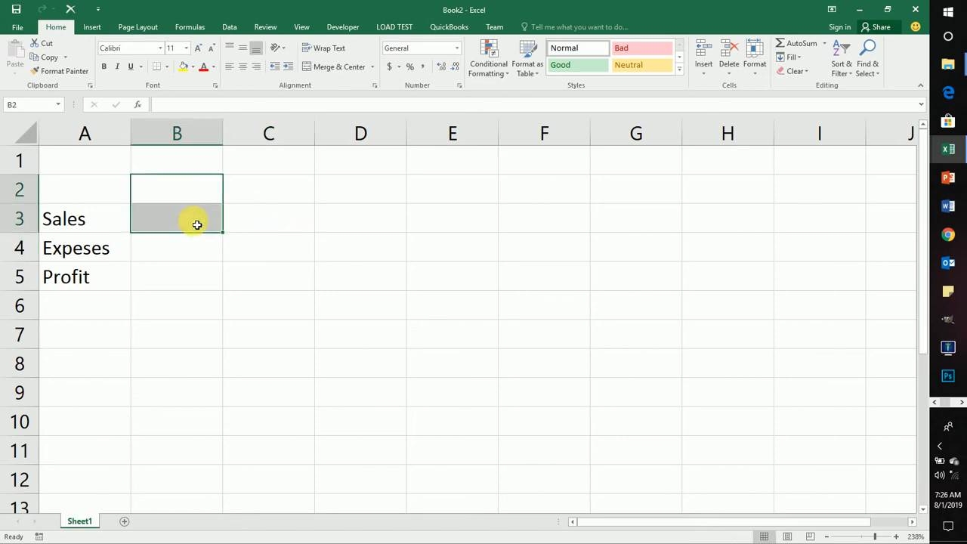
Step: Enter the text Sales in cell B2
left_click(97, 219)
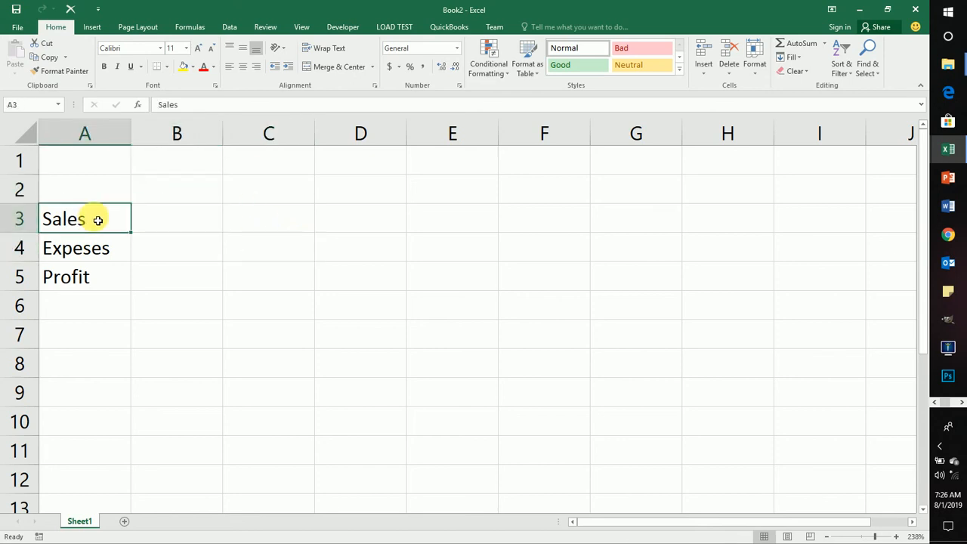
left_click(168, 198)
type("Saless")
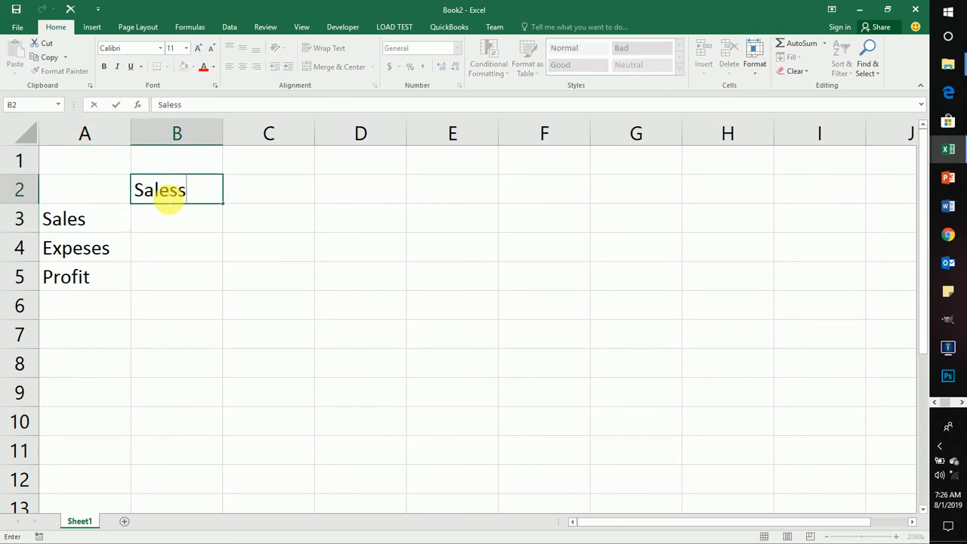
key("BackSpace")
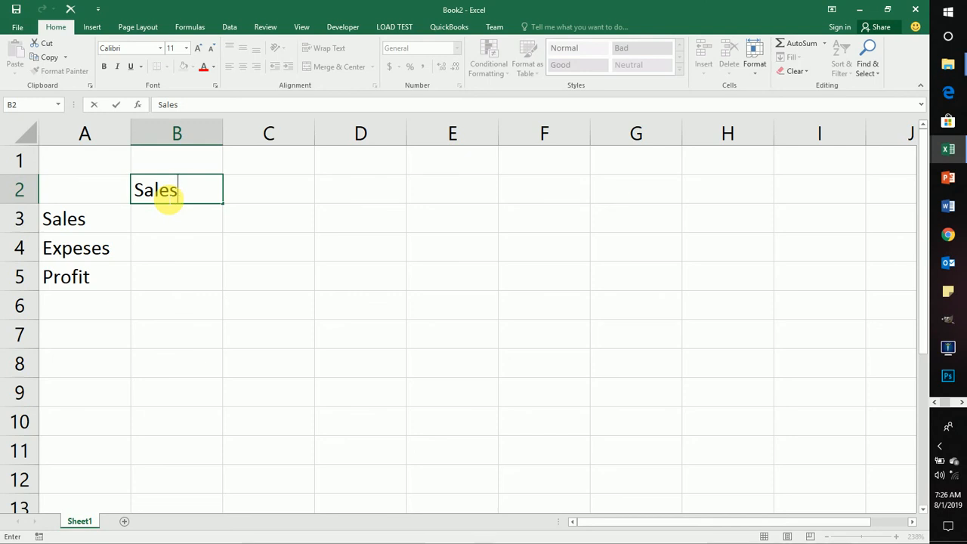
key("Return")
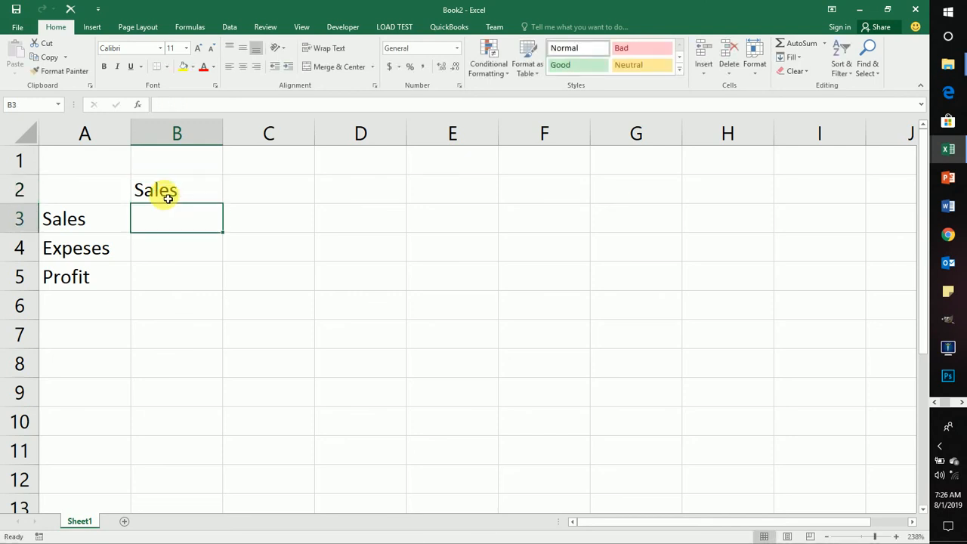
Step: Move the cell selection from B2 to B3, C2 and C3, returning to B2
left_click(168, 198)
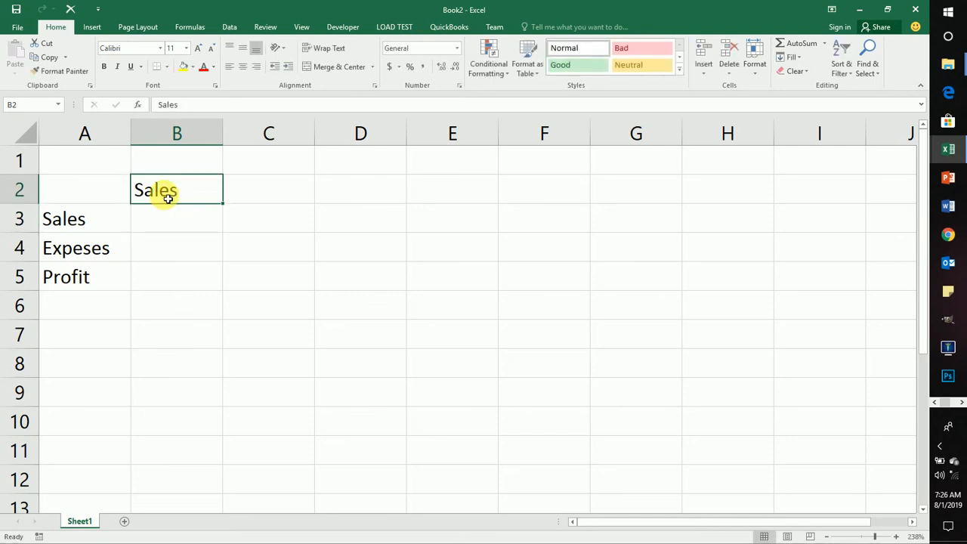
key("Return")
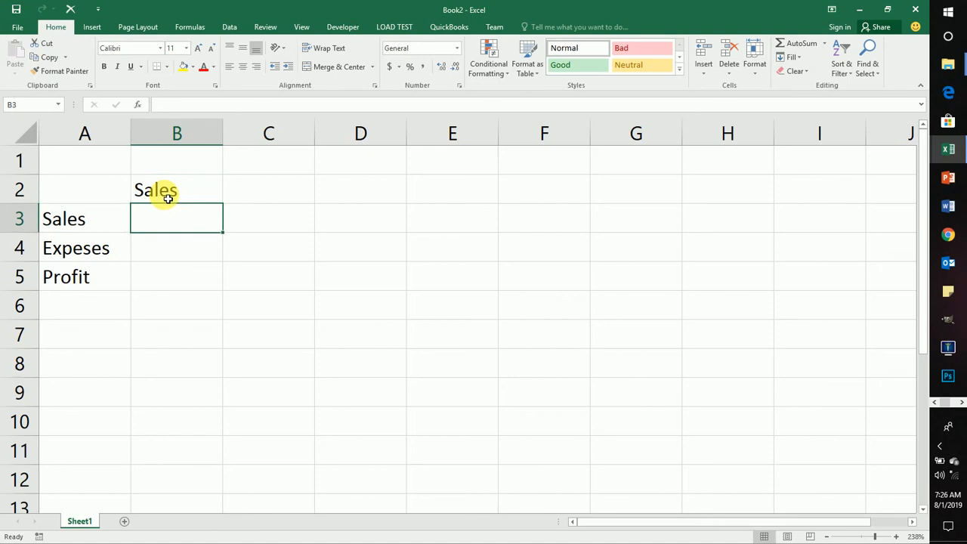
left_click(168, 197)
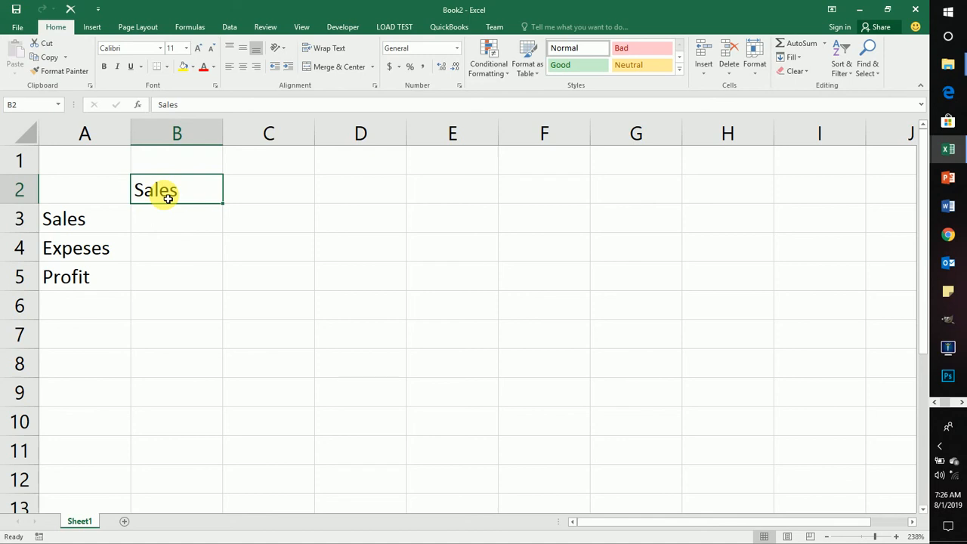
key("Right")
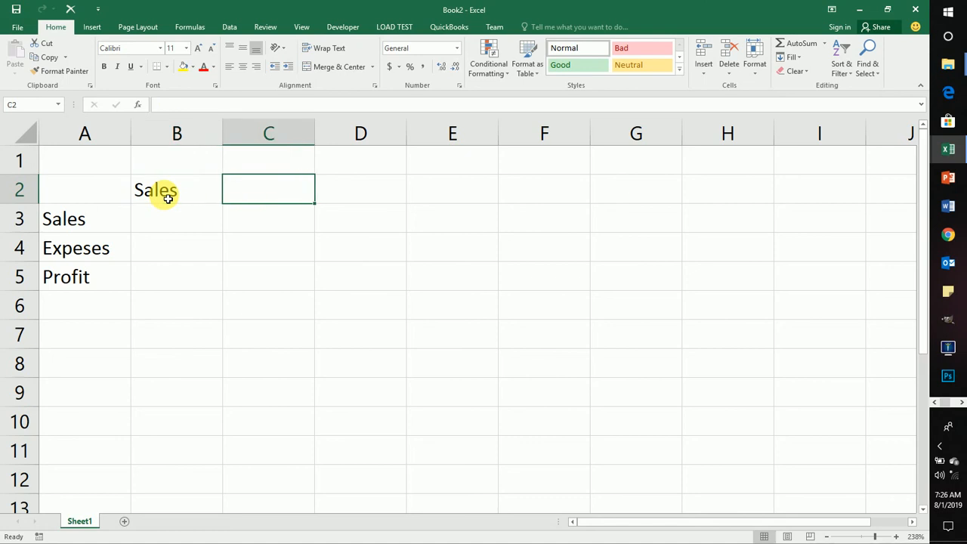
left_click(180, 194)
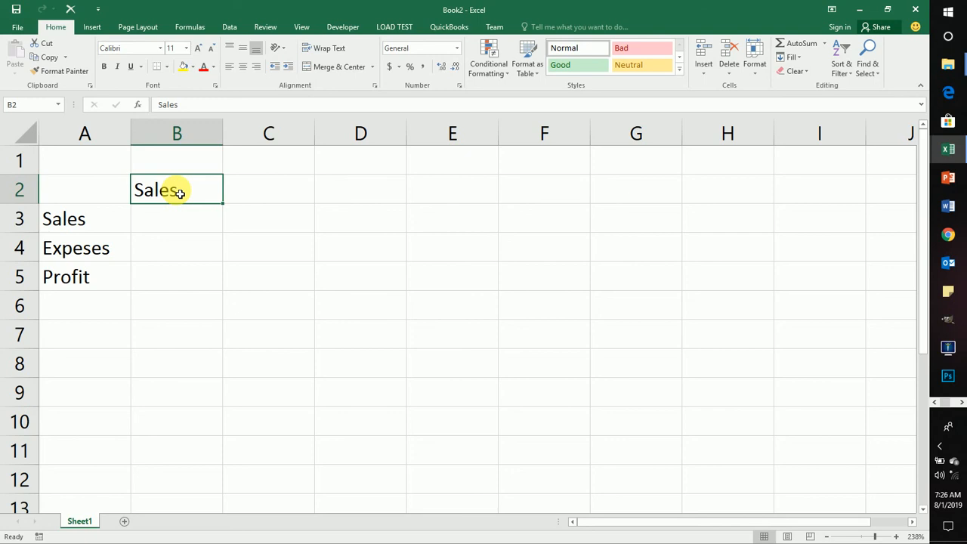
left_click(249, 216)
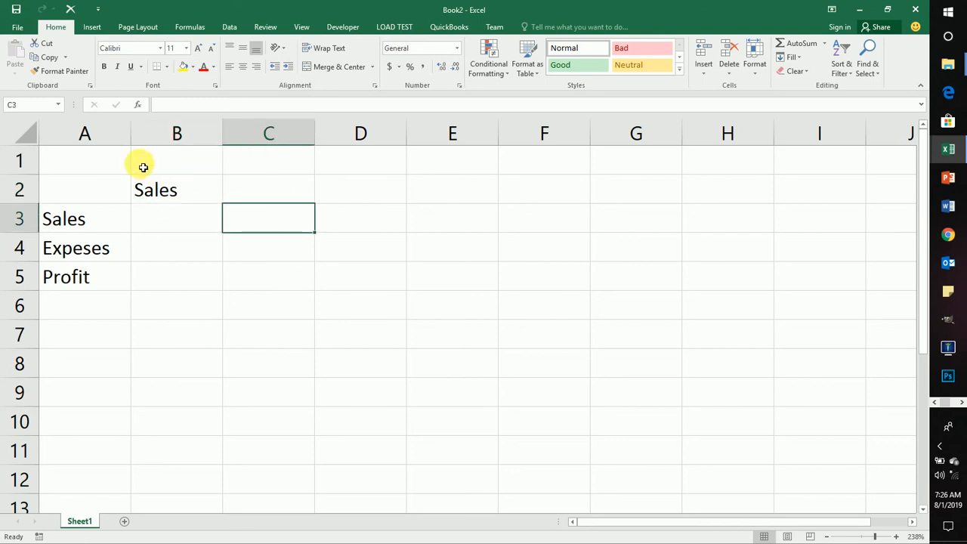
left_click(159, 184)
Step: Enter the formula =B2+A3 in cell E2 to try adding the two text cells
left_click(430, 196)
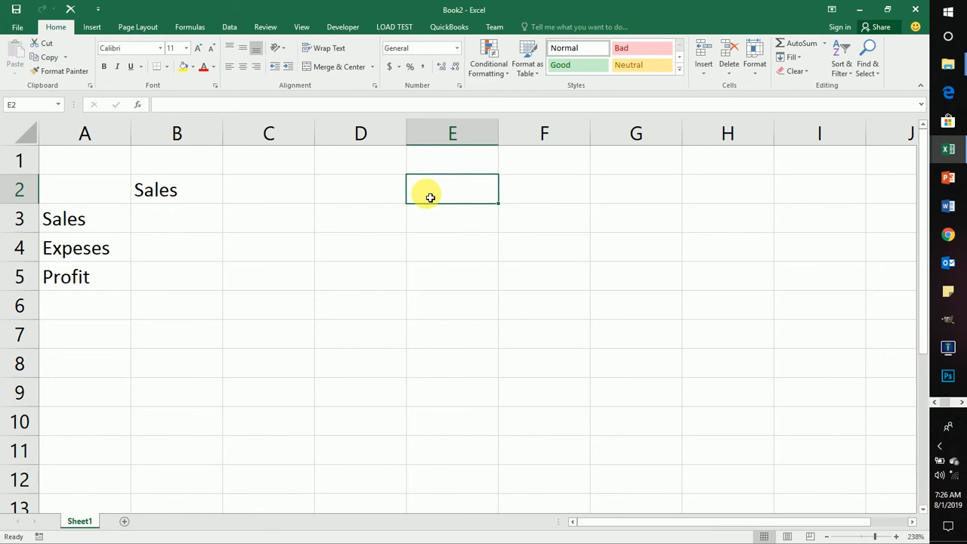
type("=")
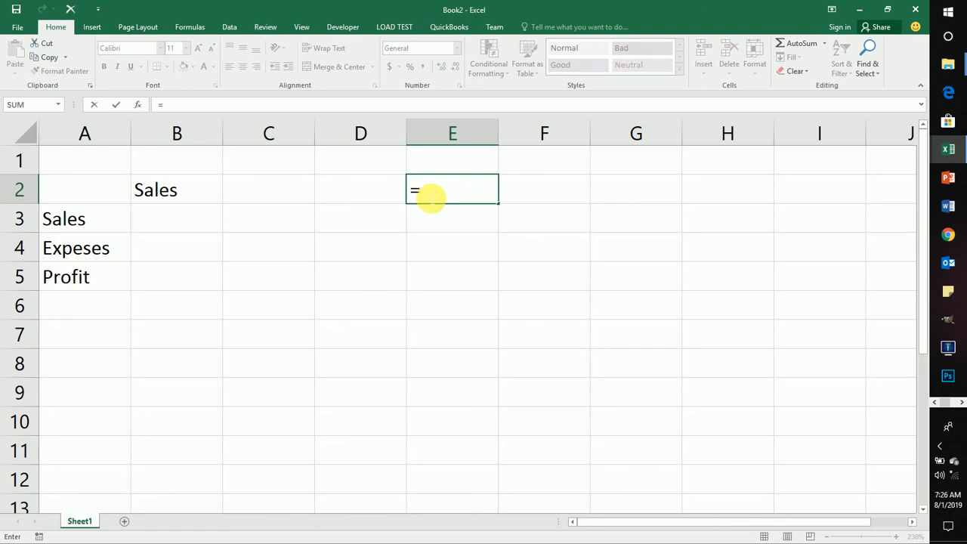
left_click(166, 186)
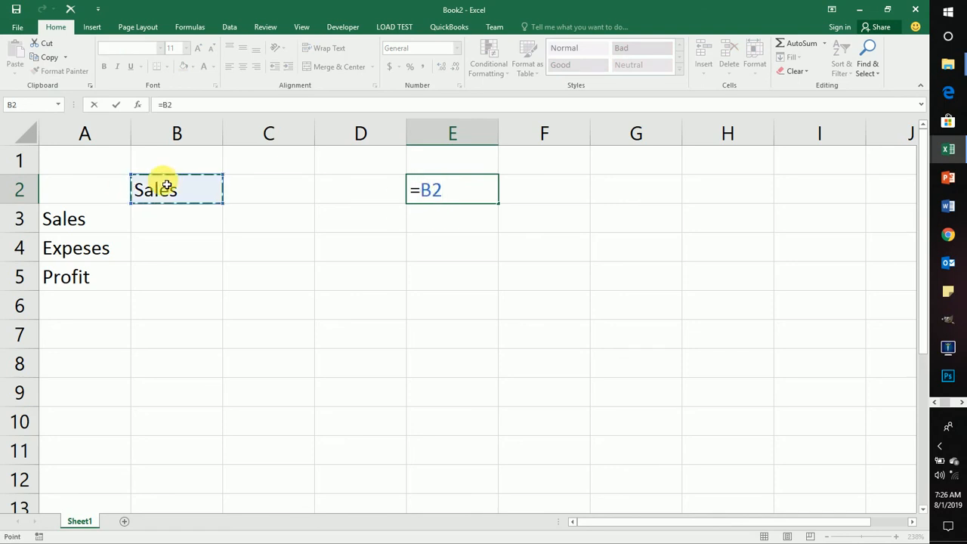
type("+")
left_click(96, 218)
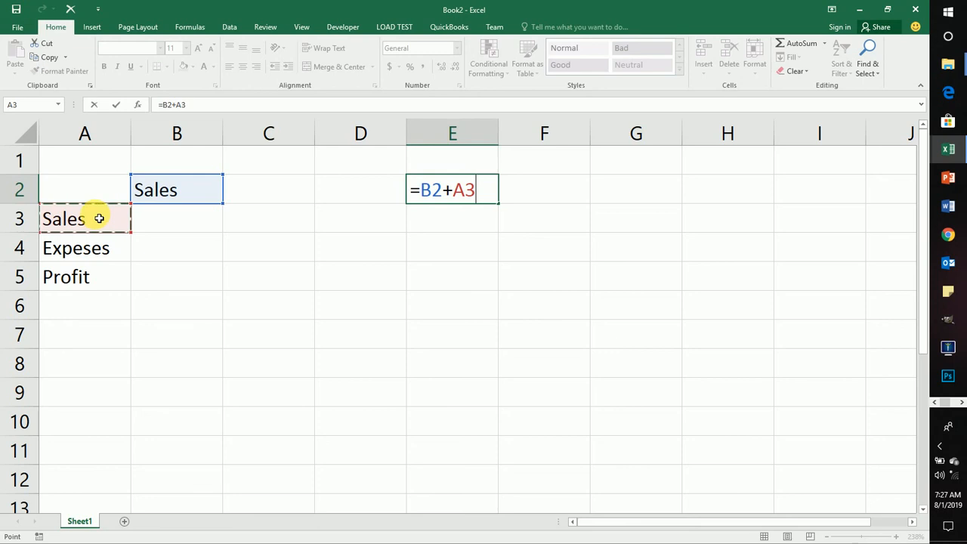
key("ctrl+Return")
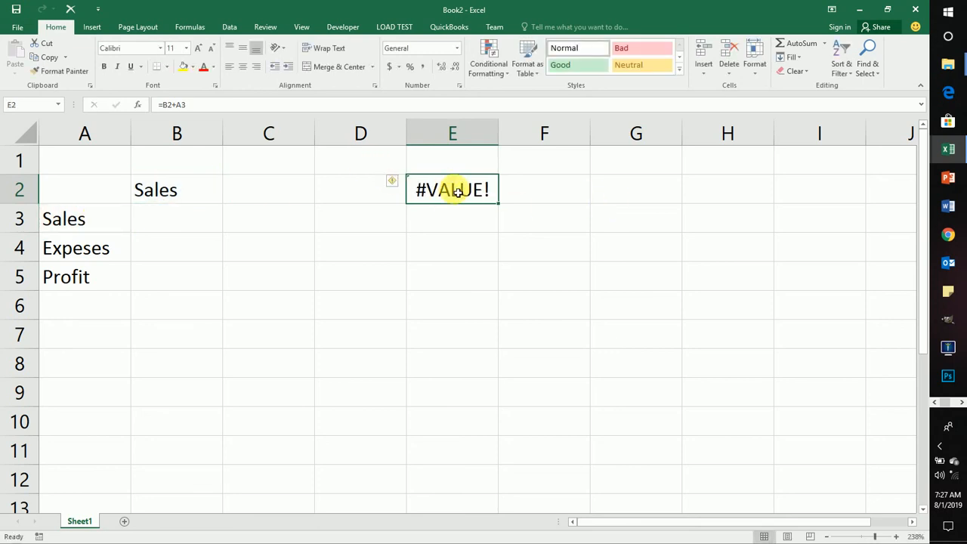
Step: Clear the formula in E2 and the text in B2
key("Delete")
left_click(255, 187)
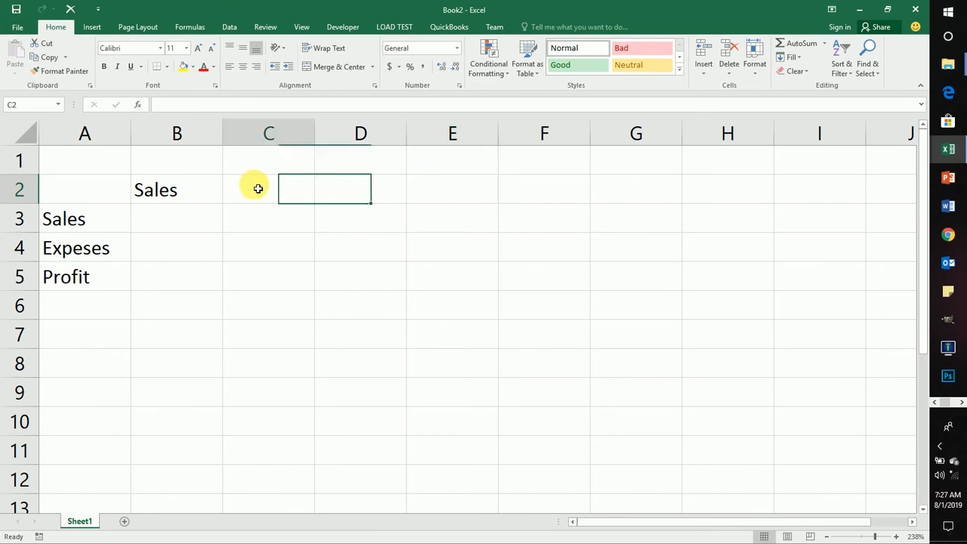
left_click(153, 201)
key("Delete")
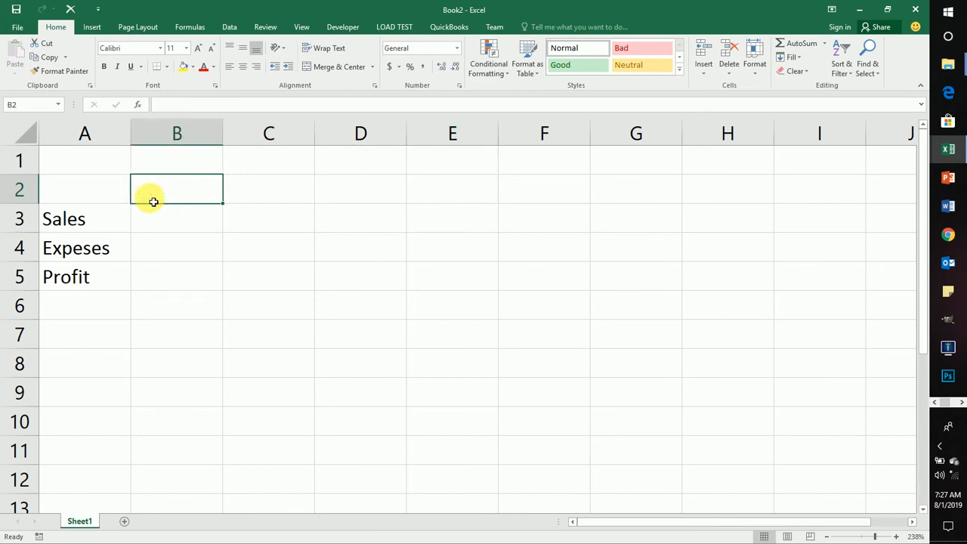
Step: Edit the label in cell A4 to correct its spelling to Expenses
left_click(89, 217)
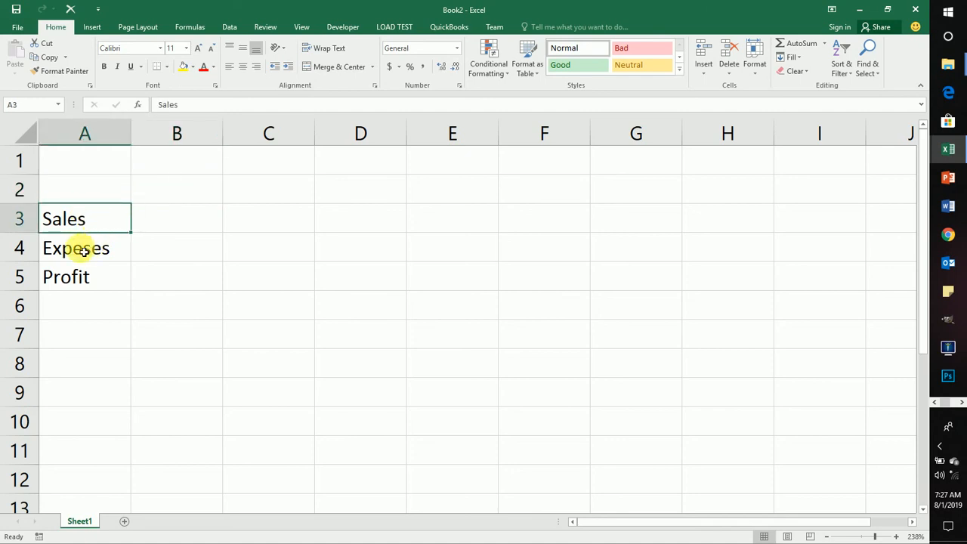
left_click(83, 251)
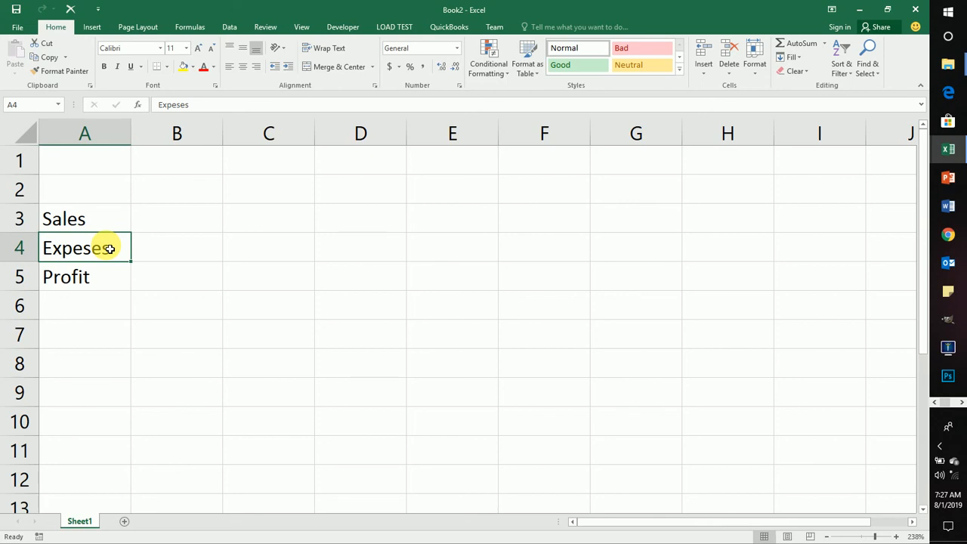
key("XF86AudioLowerVolume")
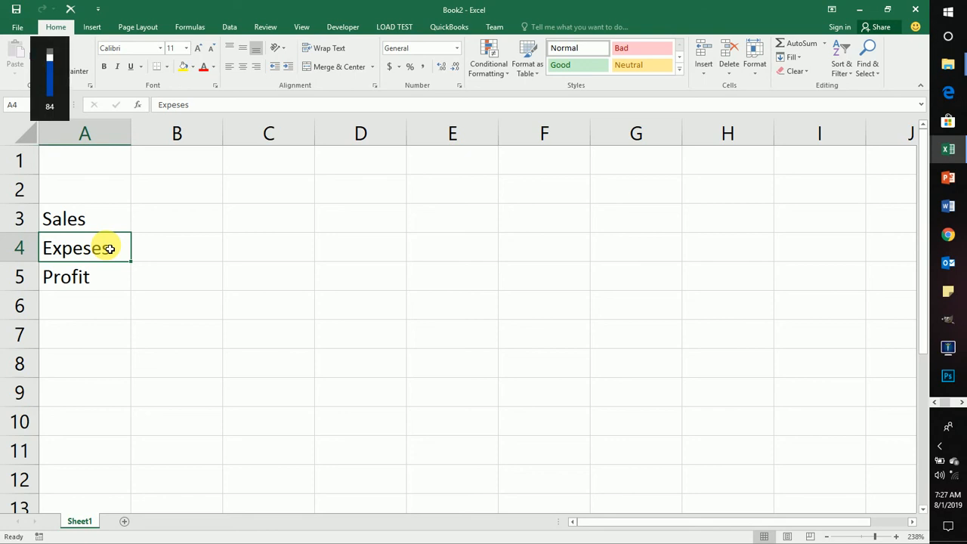
double_click(110, 248)
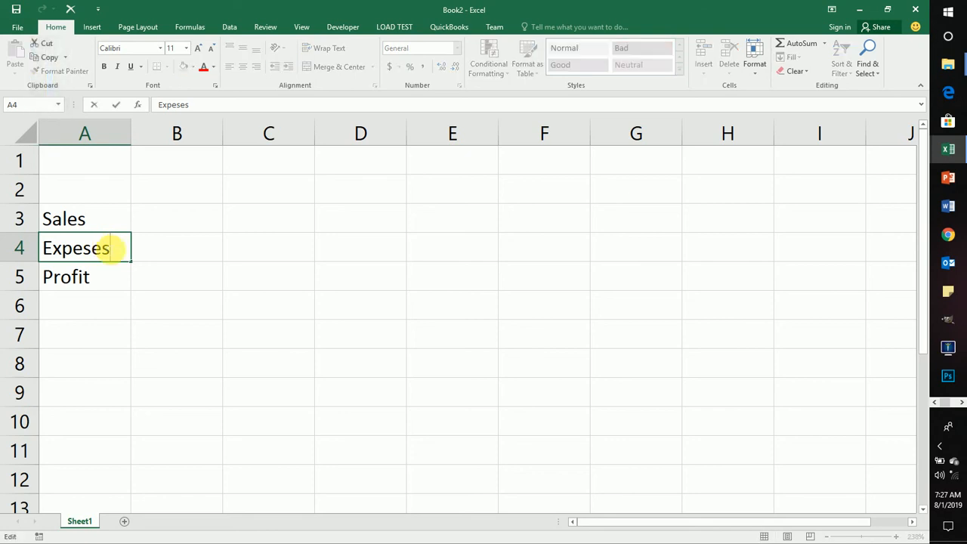
key("BackSpace")
key("BackSpace")
key("BackSpace")
type("nses")
key("Return")
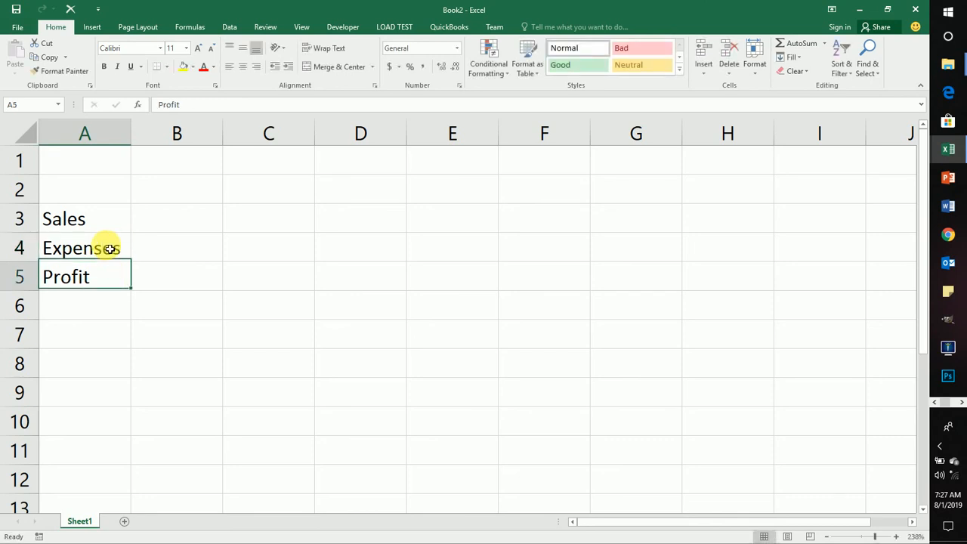
Step: Overwrite the label in cell A4 with Overheads
left_click(109, 248)
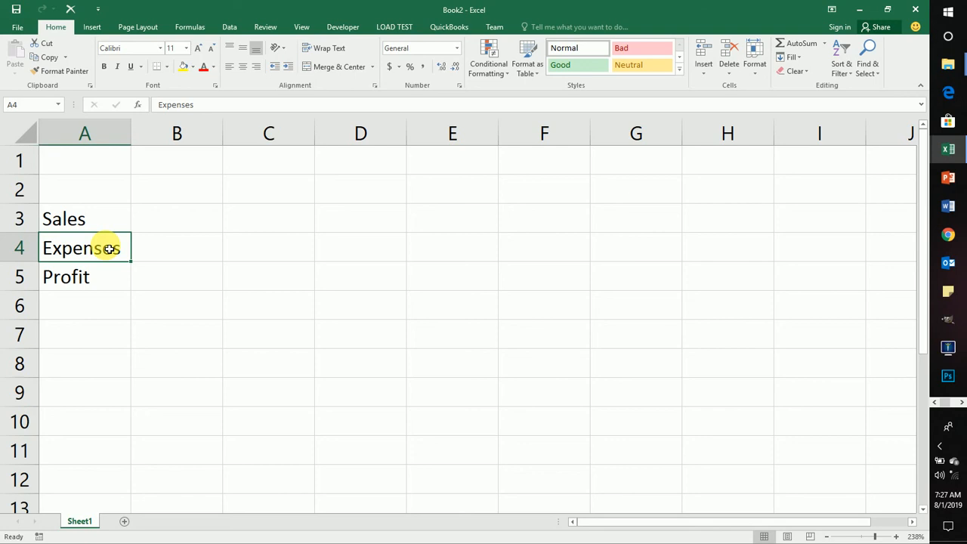
type("Over")
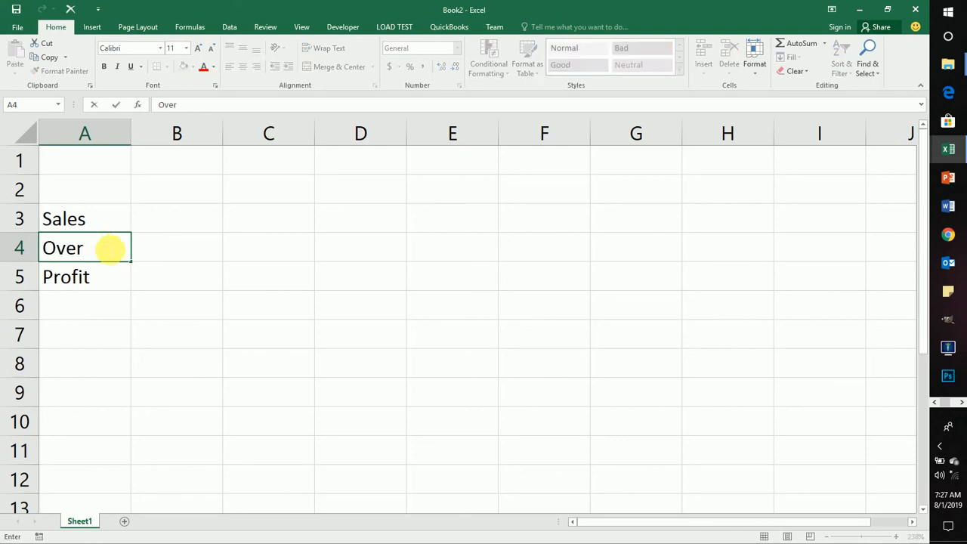
type("heads")
key("ctrl+Return")
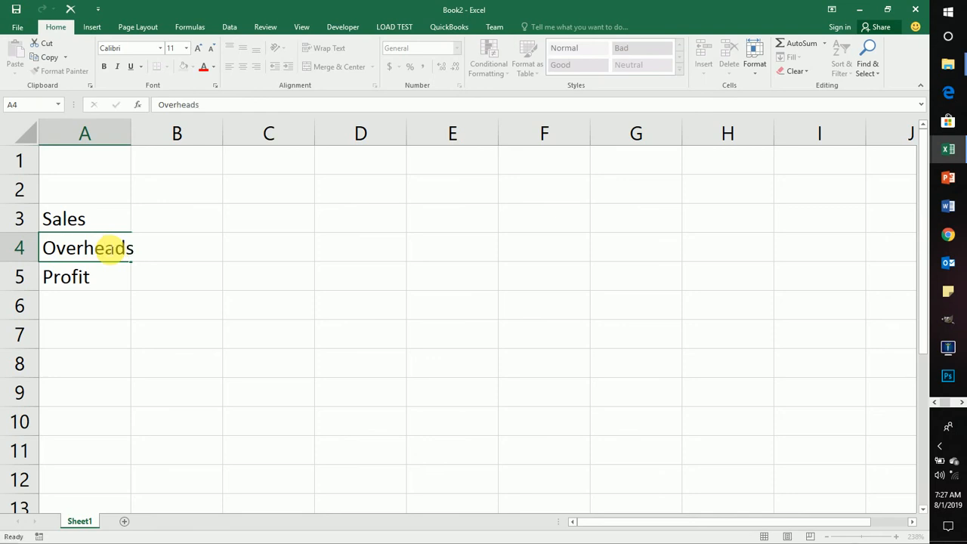
Step: AutoFit column A's width so the Overheads label fits inside the column
key("Down")
key("Down")
key("Down")
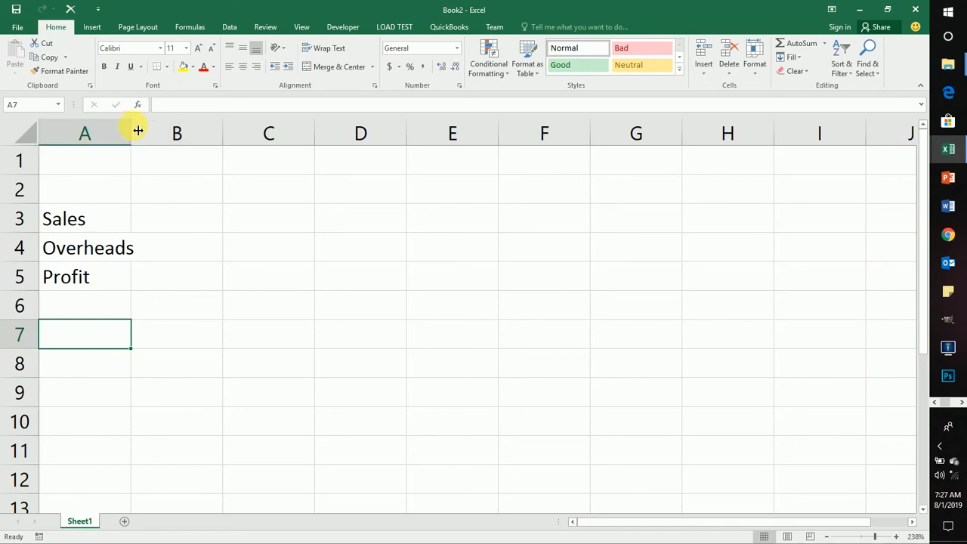
left_click(208, 220)
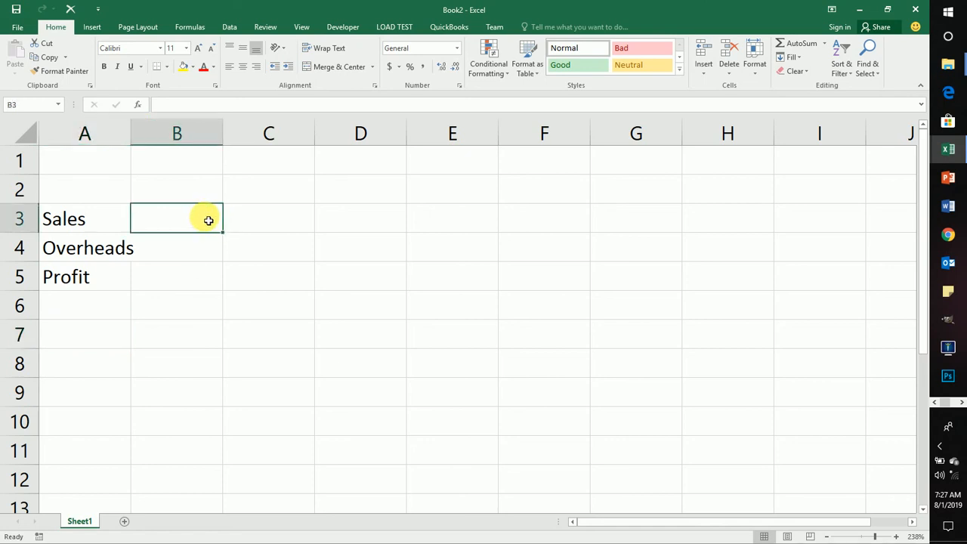
left_click(101, 132)
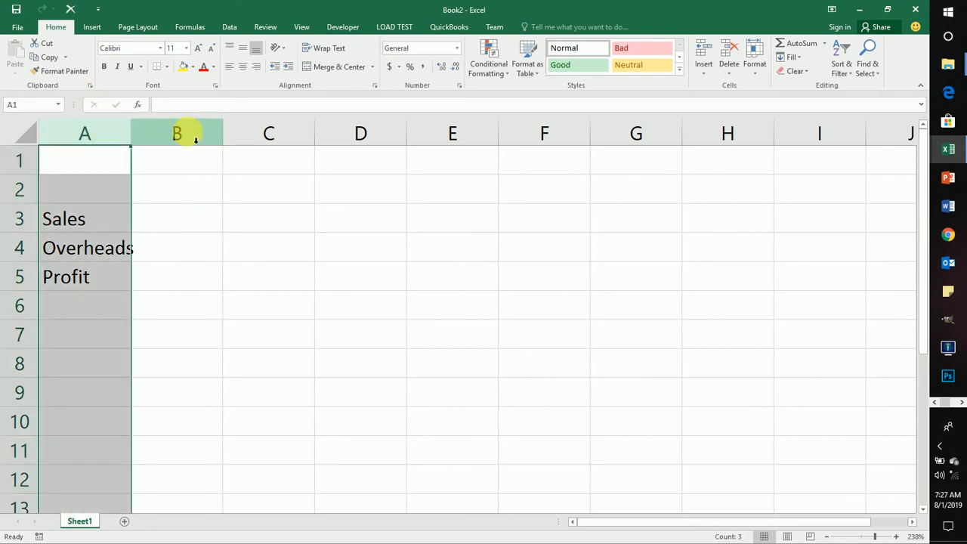
double_click(136, 129)
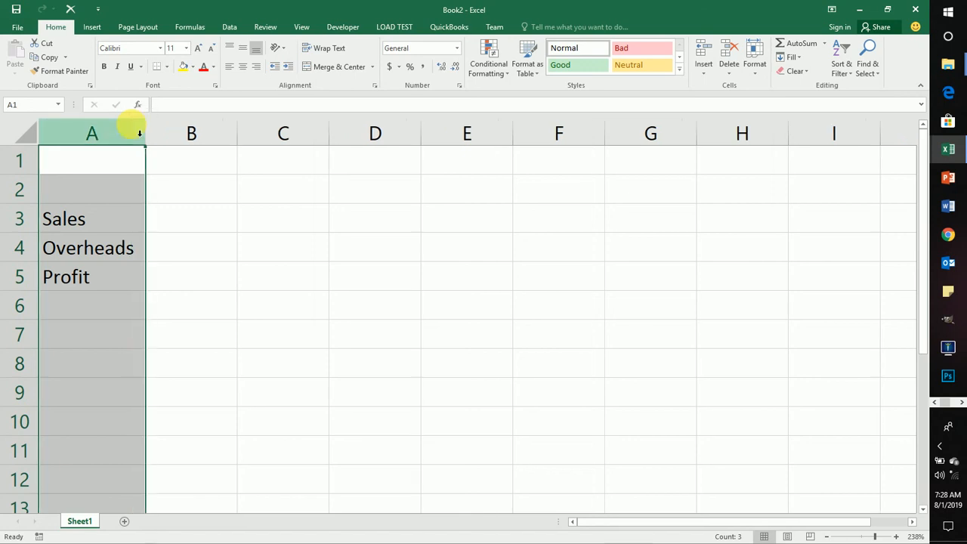
left_click(178, 220)
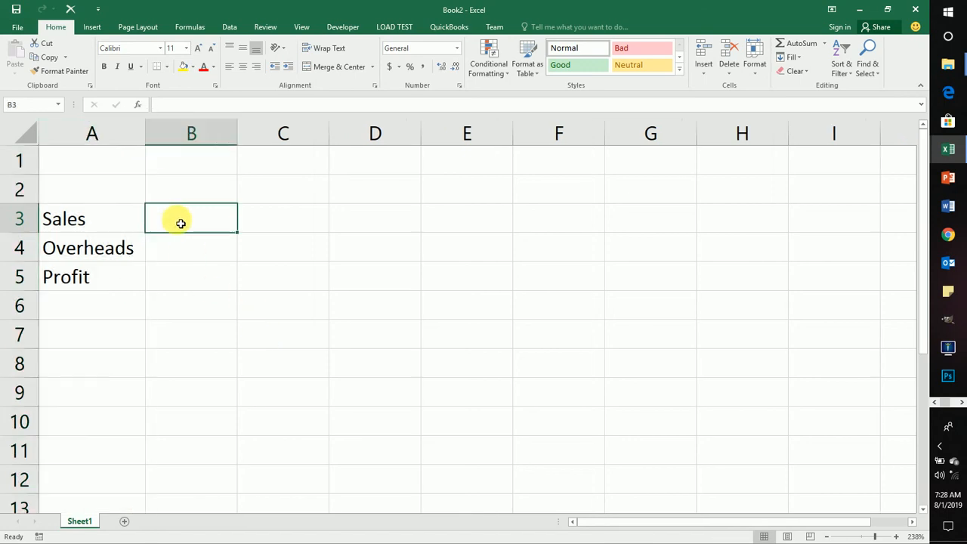
Step: Re-enter Sales in cell A3, confirm it, and move to cell B4
left_click(178, 194)
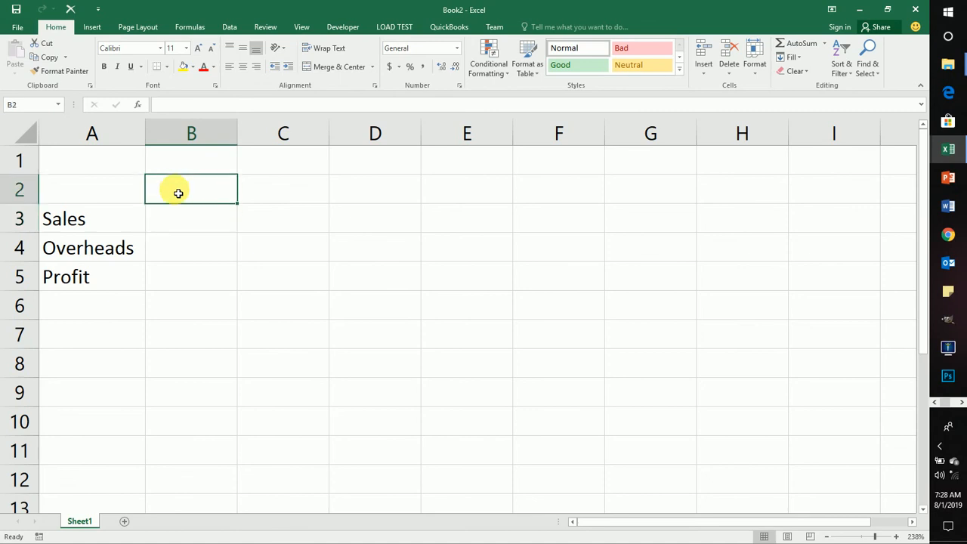
key("Down")
key("Left")
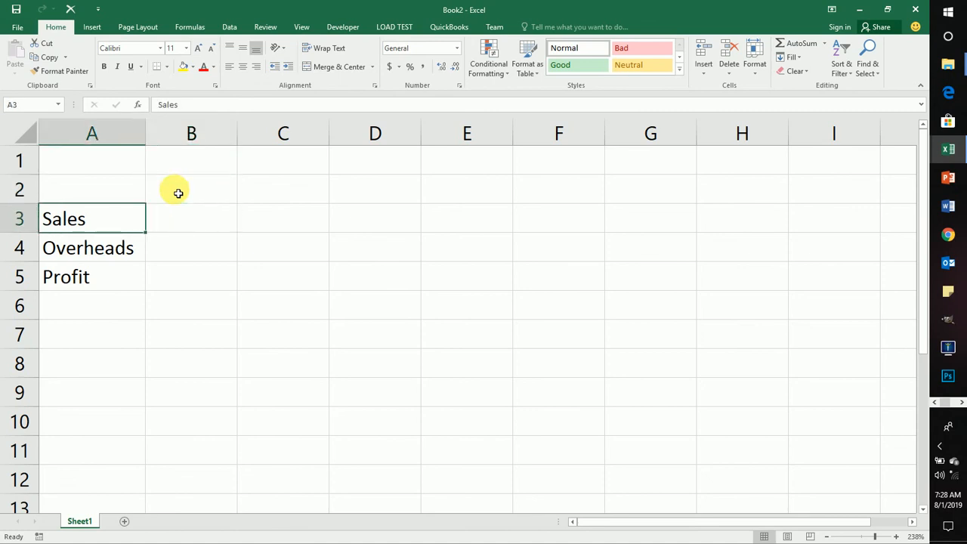
type("Sales")
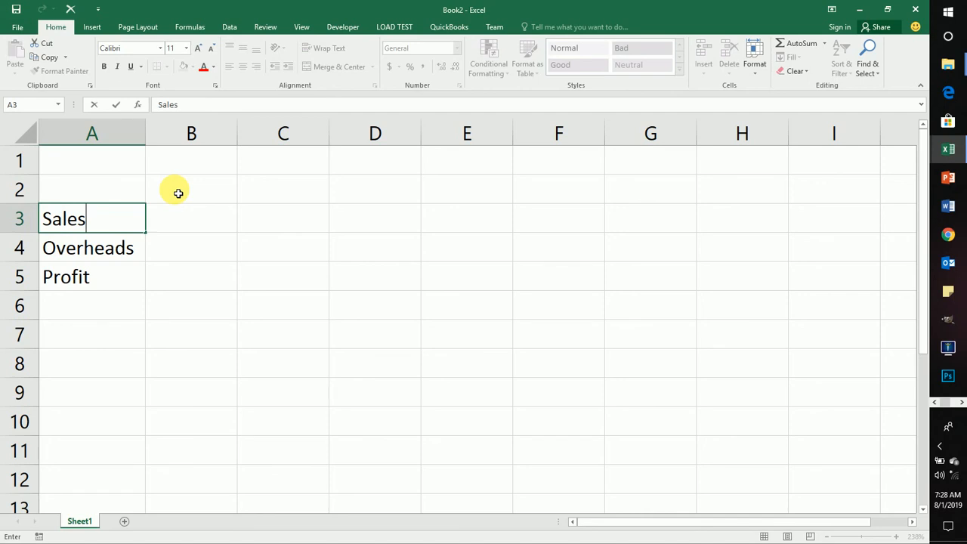
key("Return")
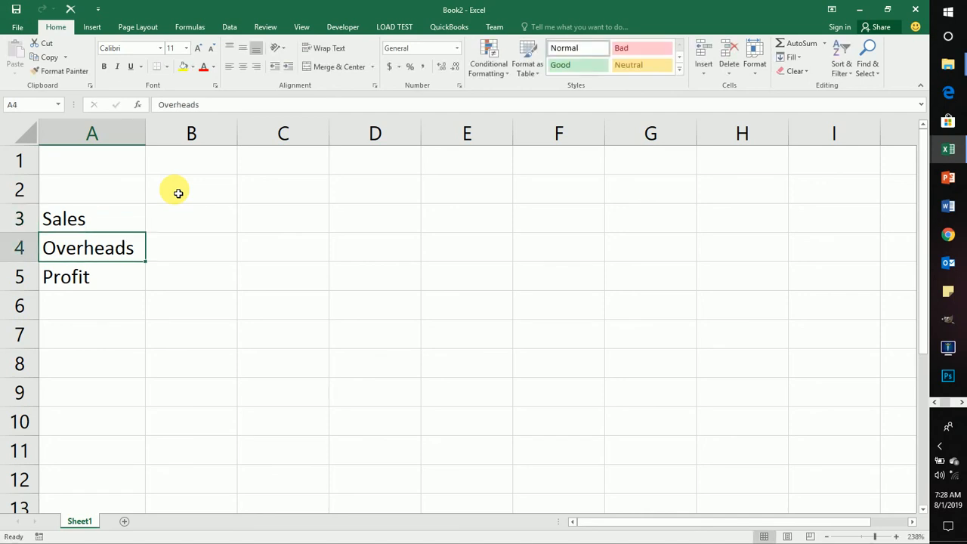
key("Right")
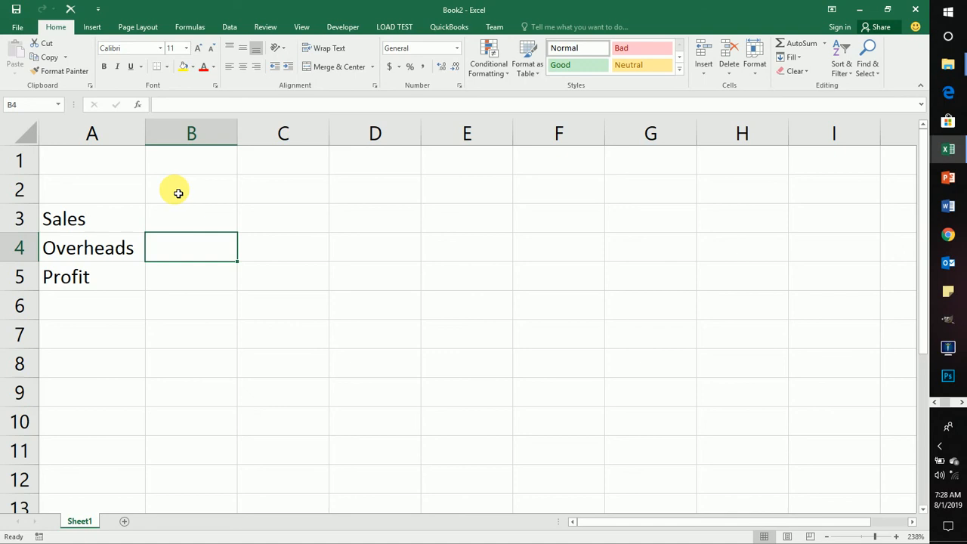
Step: Enter the month headings January, February and March across cells B2 to D2
left_click(178, 193)
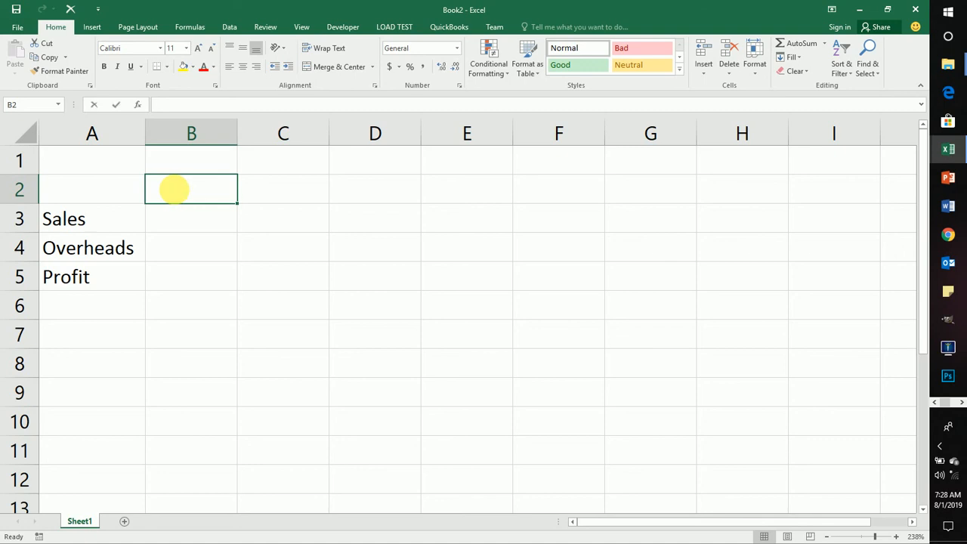
type("January")
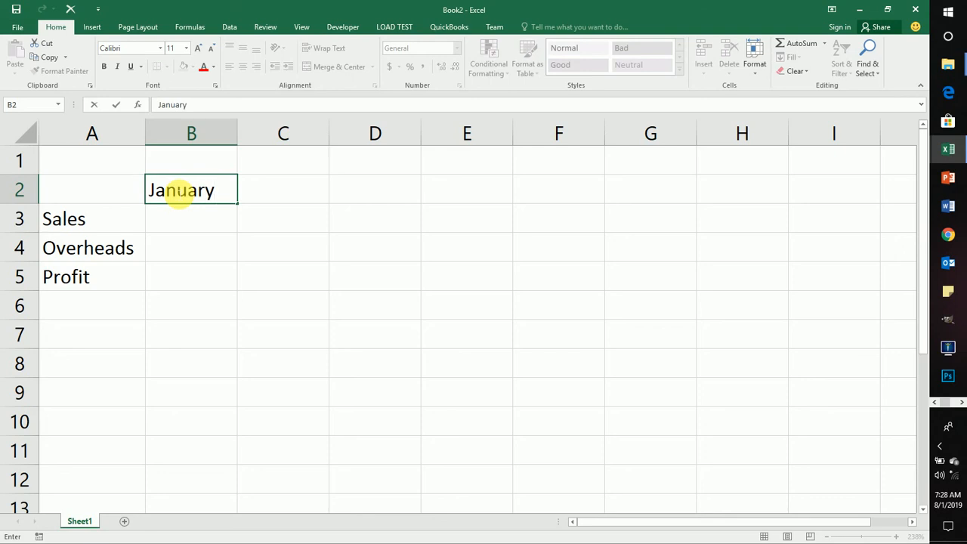
key("Tab")
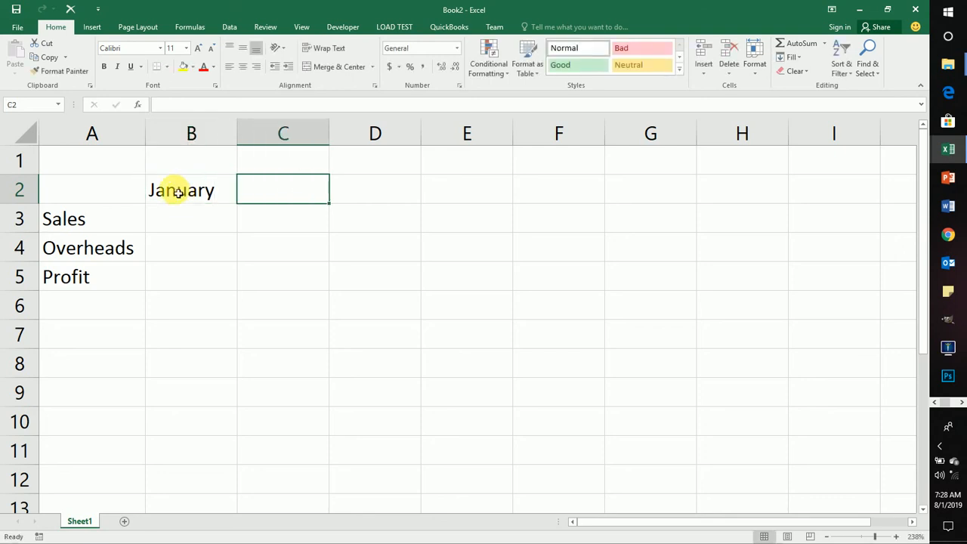
type("Februa")
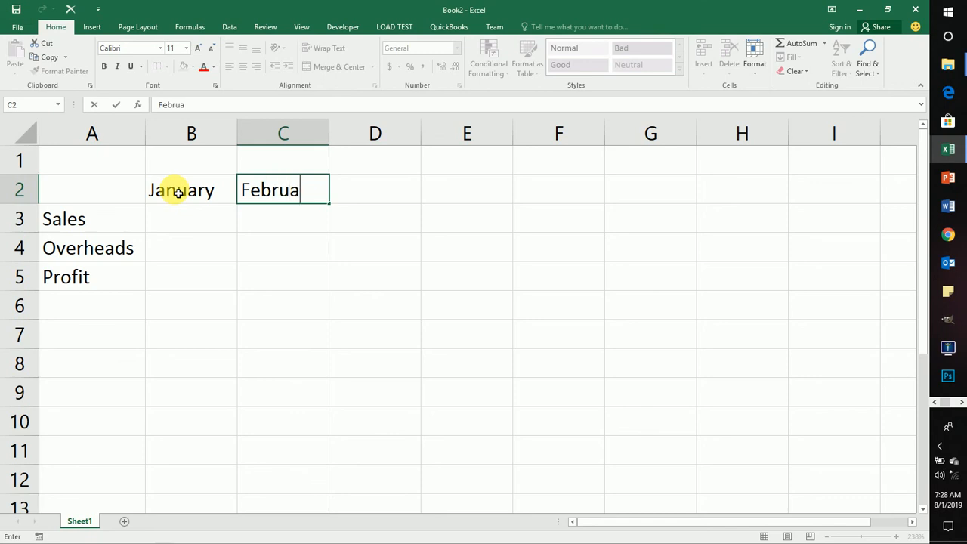
type("ry")
key("Tab")
type("March")
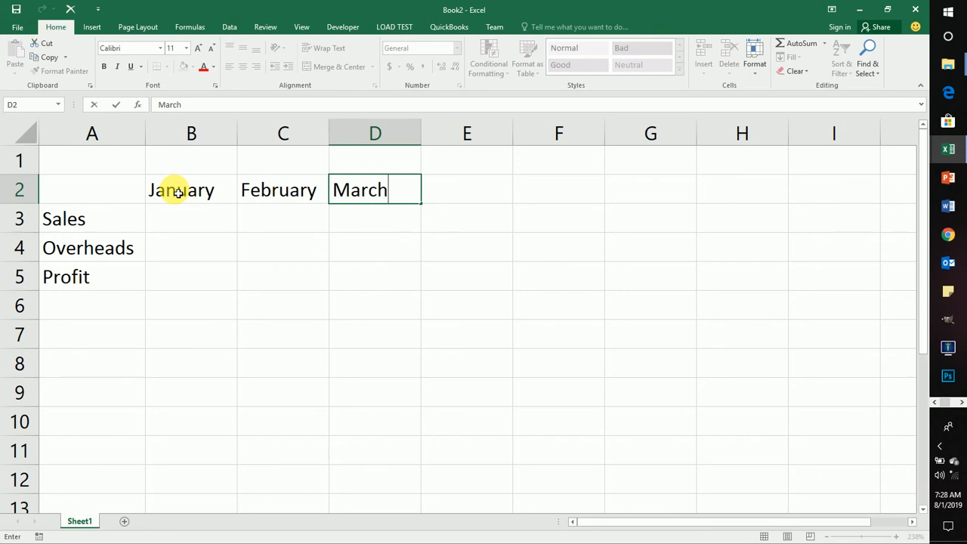
key("Return")
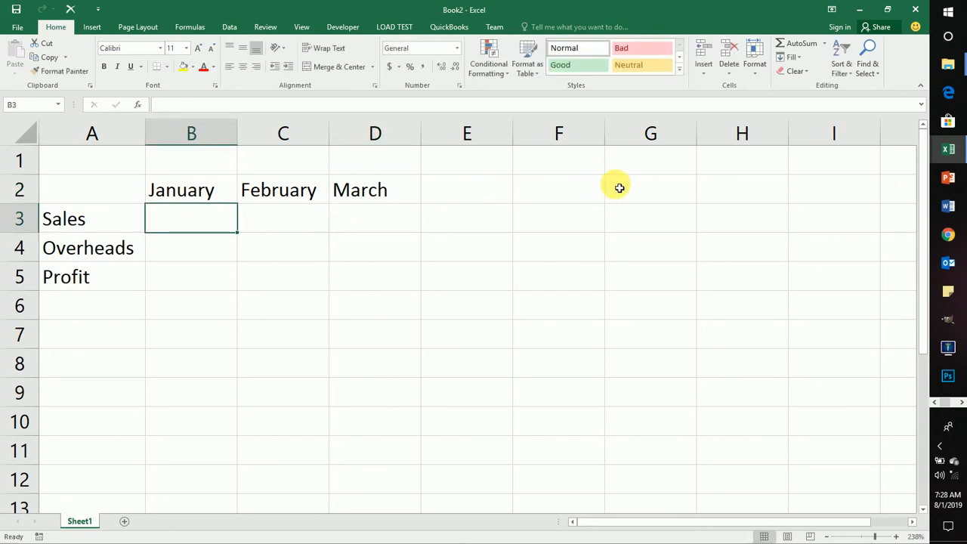
Step: Clear the February and March headings from cells C2:D2
left_click(344, 190)
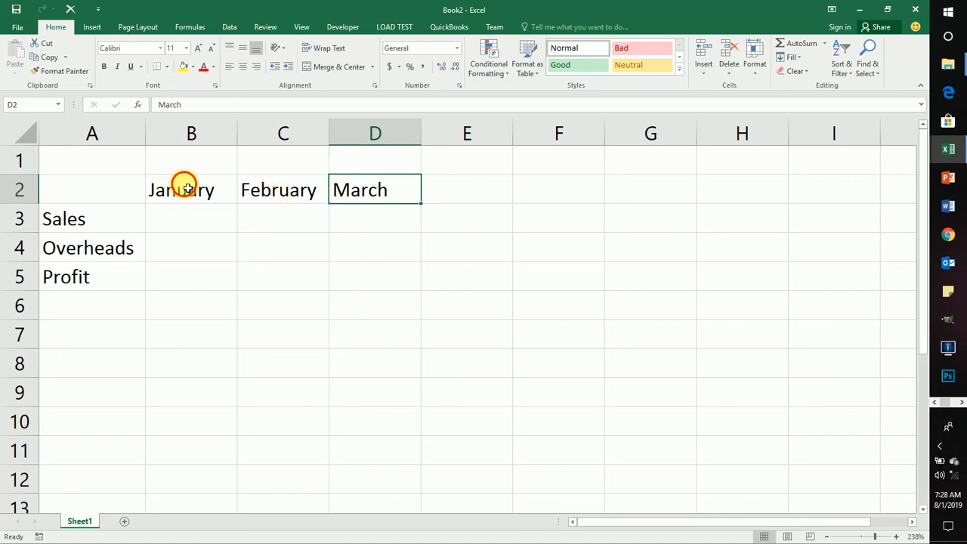
left_click_drag(184, 188, 373, 186)
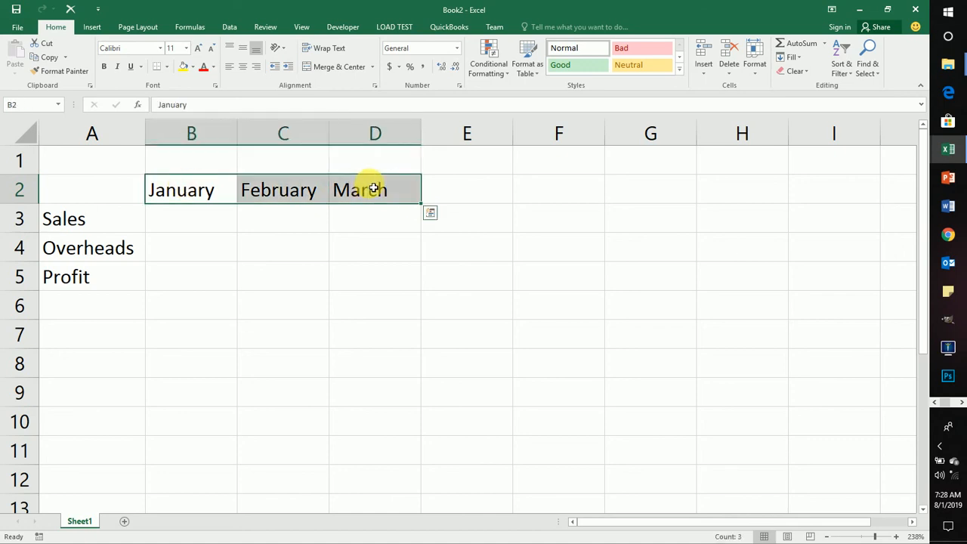
double_click(269, 189)
left_click_drag(273, 189, 335, 189)
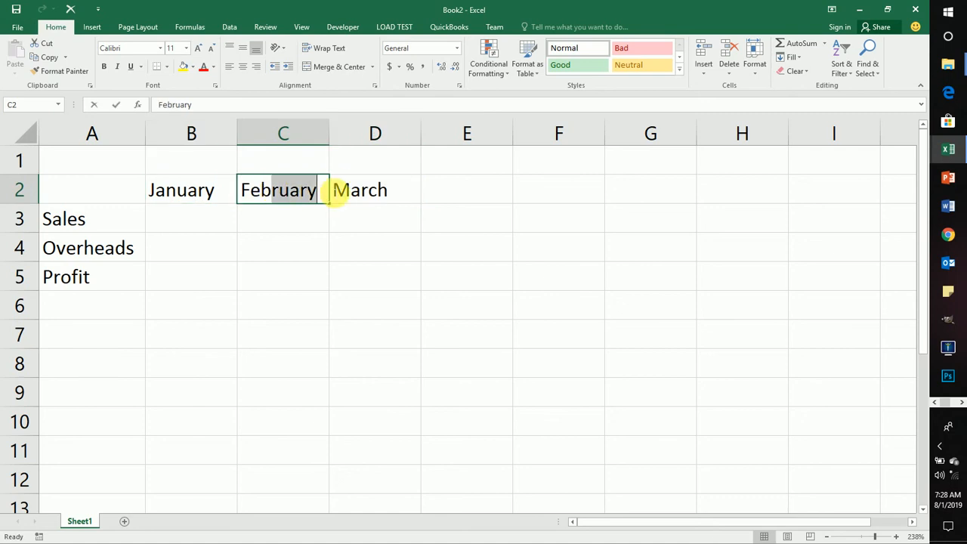
left_click_drag(432, 226, 366, 196)
left_click(347, 318)
key("Delete")
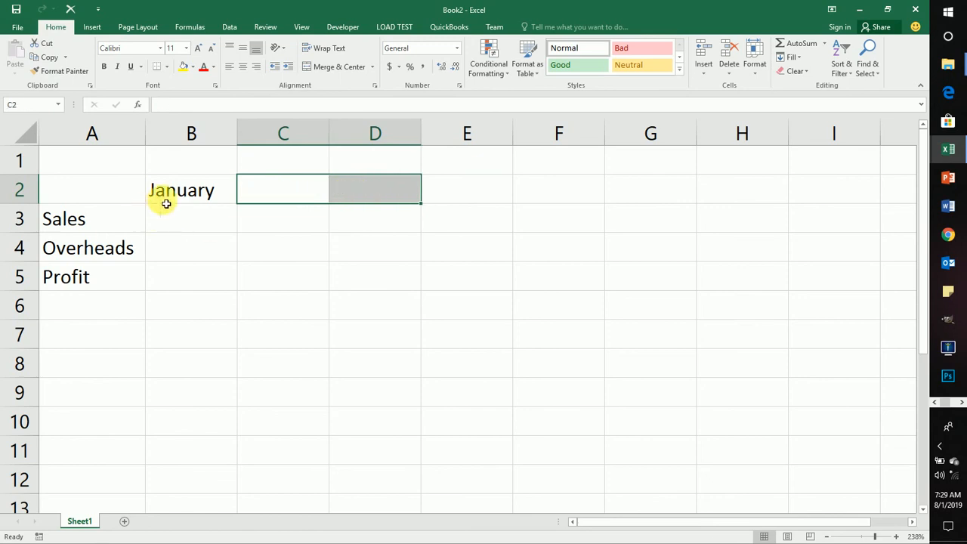
Step: Fill the month series from January in B2 across to June in G2
left_click(196, 191)
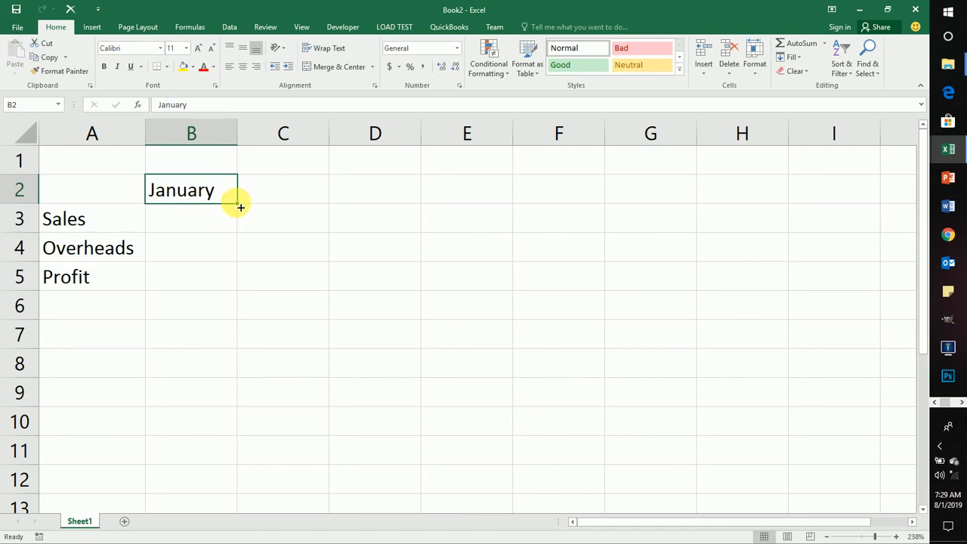
left_click_drag(240, 206, 654, 201)
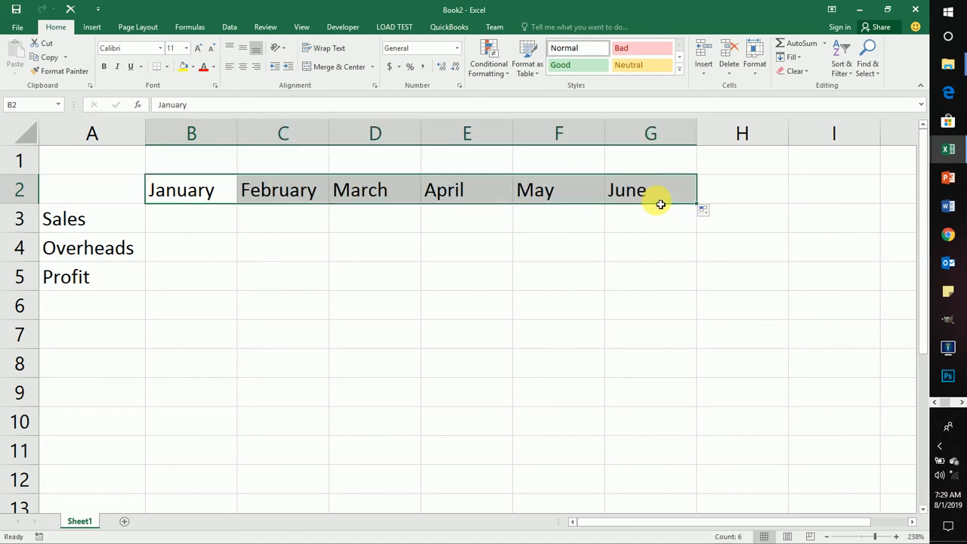
left_click(659, 227)
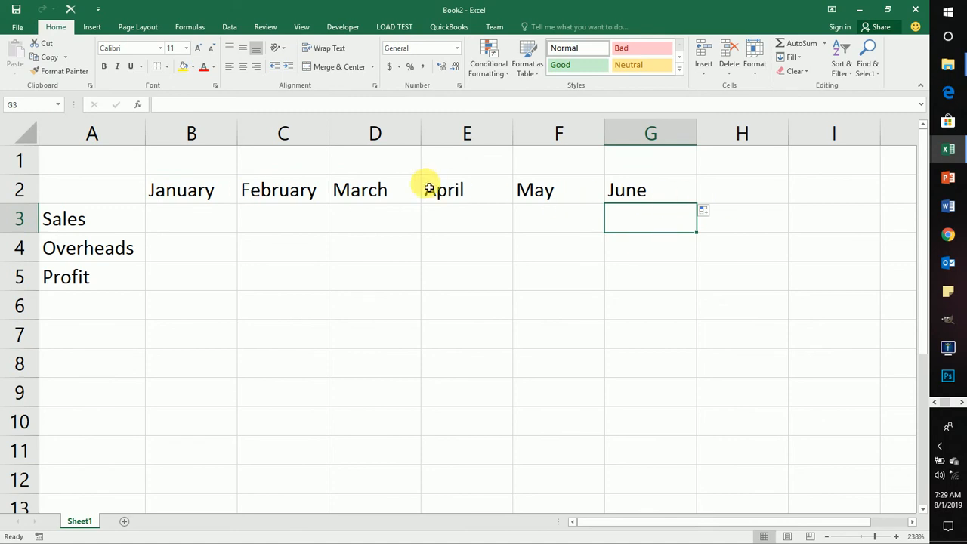
Step: Clear all the month headings in row 2 from B2 across to I2
left_click(306, 192)
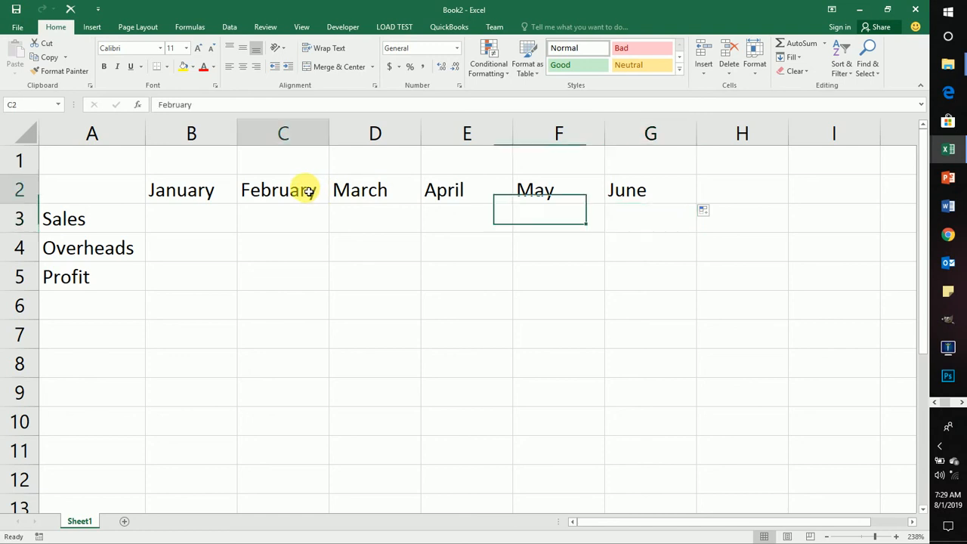
left_click_drag(194, 189, 636, 201)
key("Delete")
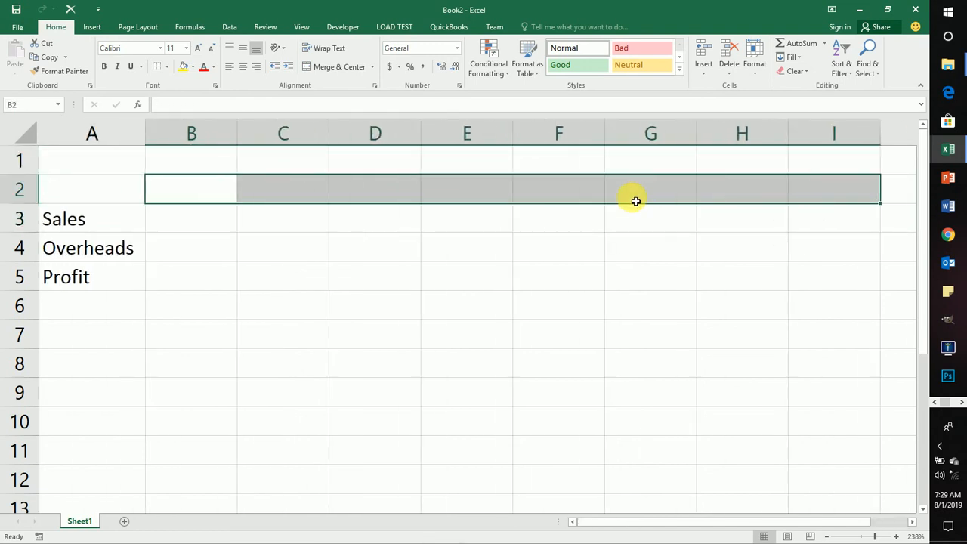
Step: Enter the abbreviated month headings Jan in B2 and Feb in C2
left_click(200, 190)
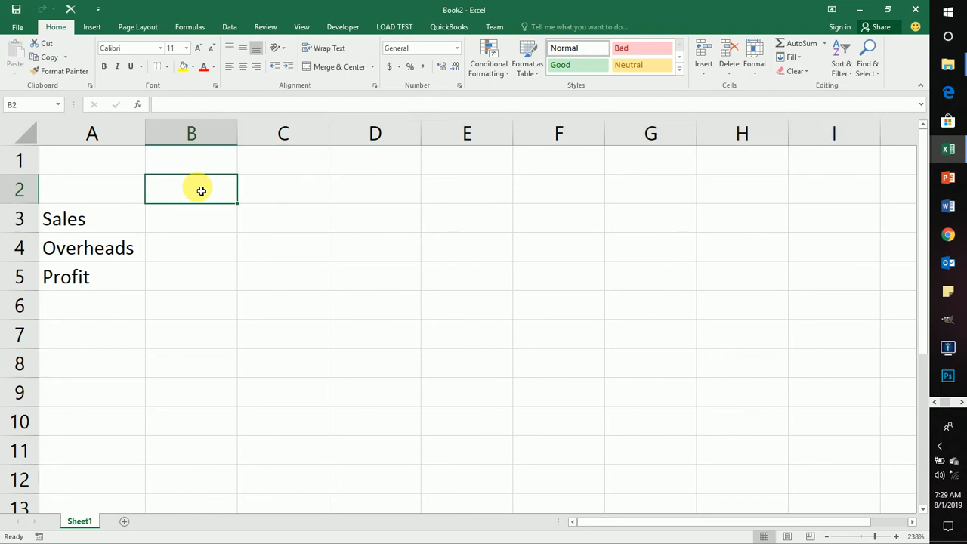
type("Jan")
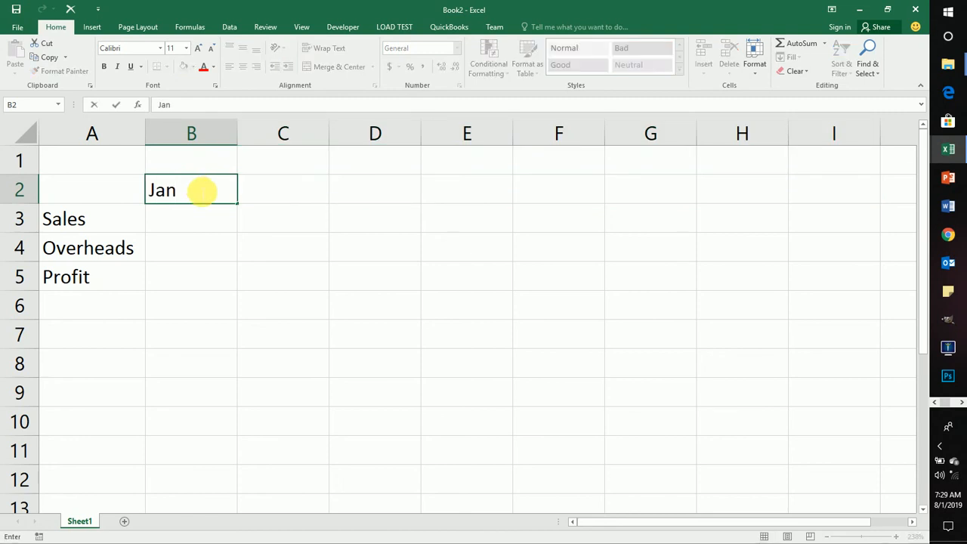
key("Tab")
type("Feb")
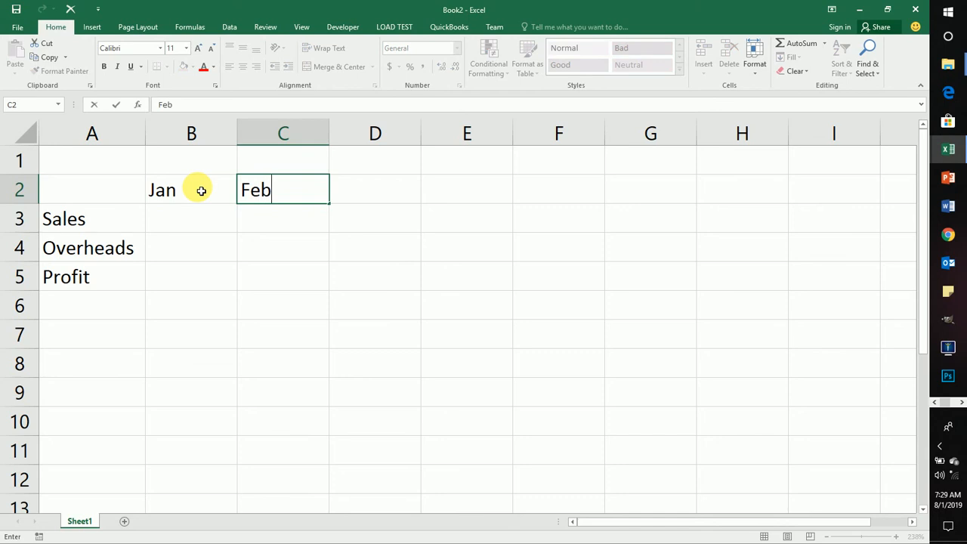
key("Return")
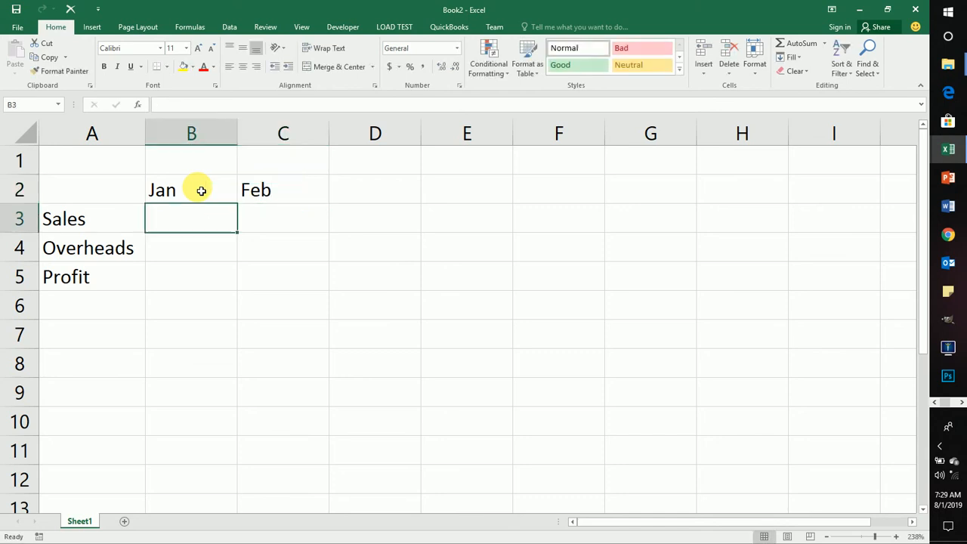
Step: Clear cell C2 and fill the abbreviated month series from Jan in B2 across to Jul in H2
left_click(279, 189)
key("Delete")
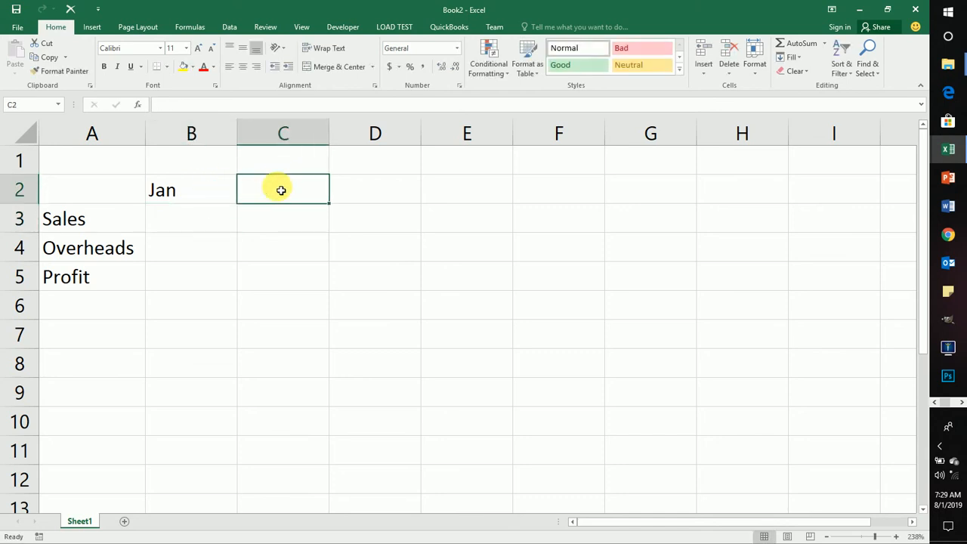
left_click(194, 193)
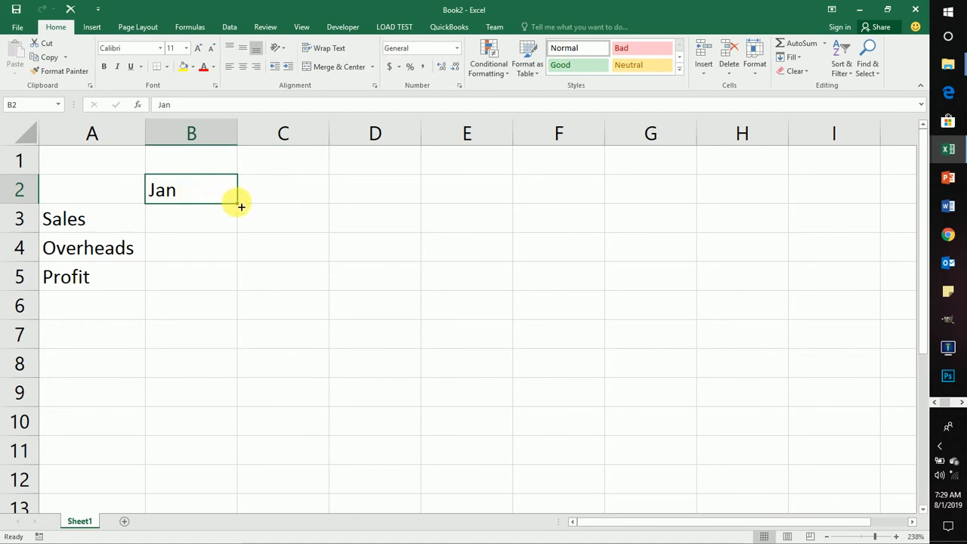
left_click_drag(242, 205, 824, 194)
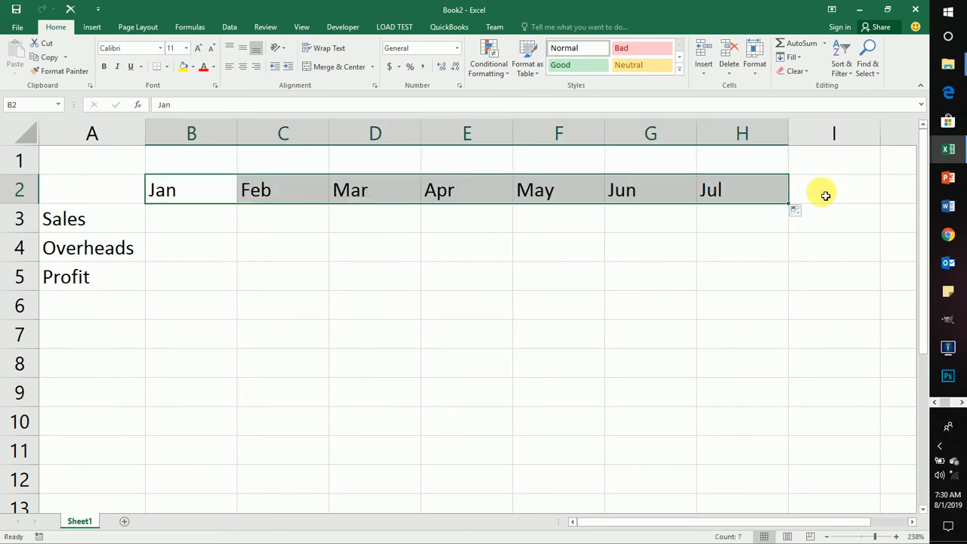
left_click(316, 228)
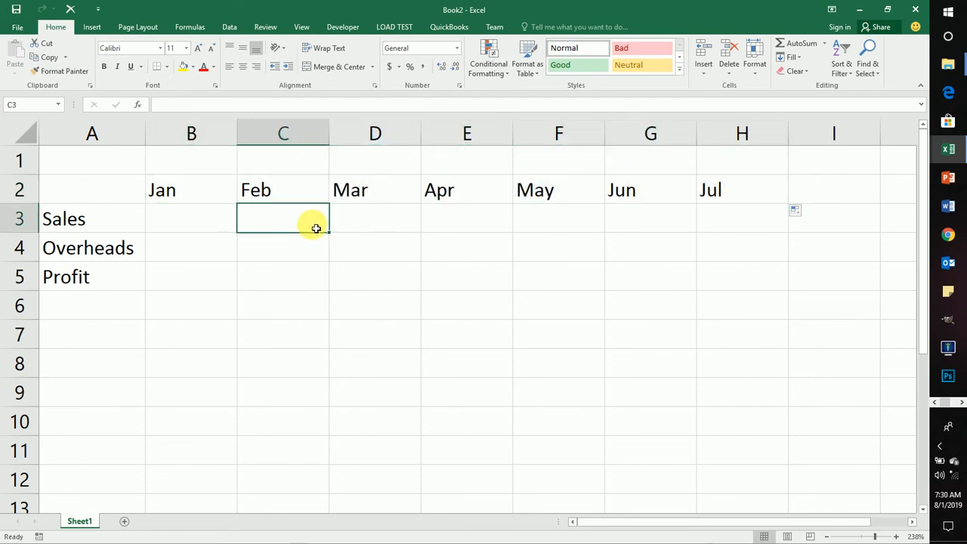
Step: Overwrite the heading in cell B2 with January and move on to C2
left_click(200, 186)
type("Ja")
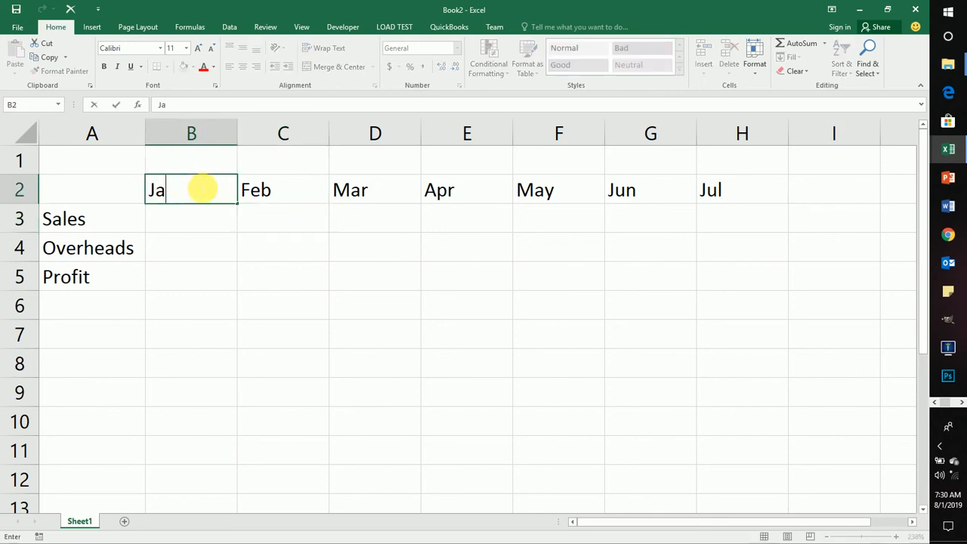
type("nuary")
key("Tab")
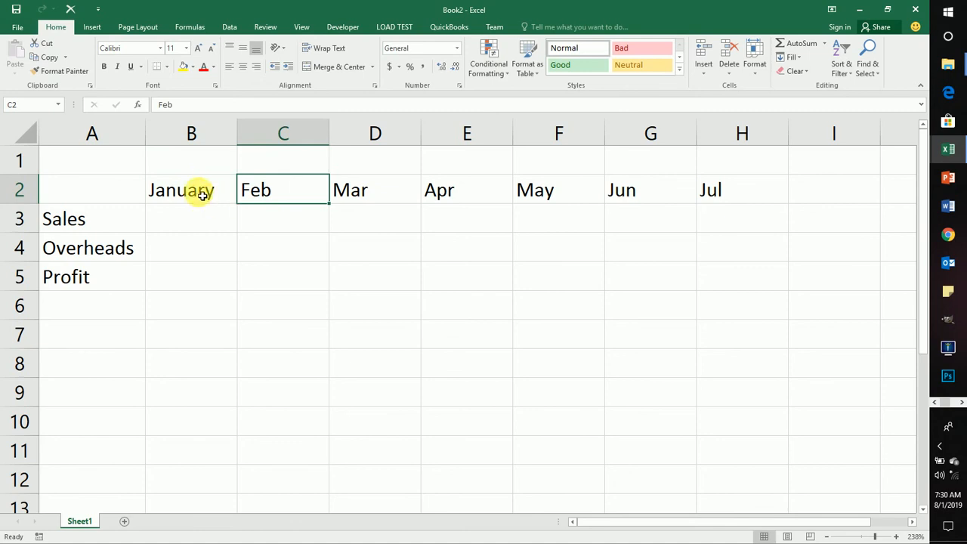
Step: Fill the full month names from January in B2 across to July in H2
left_click(202, 194)
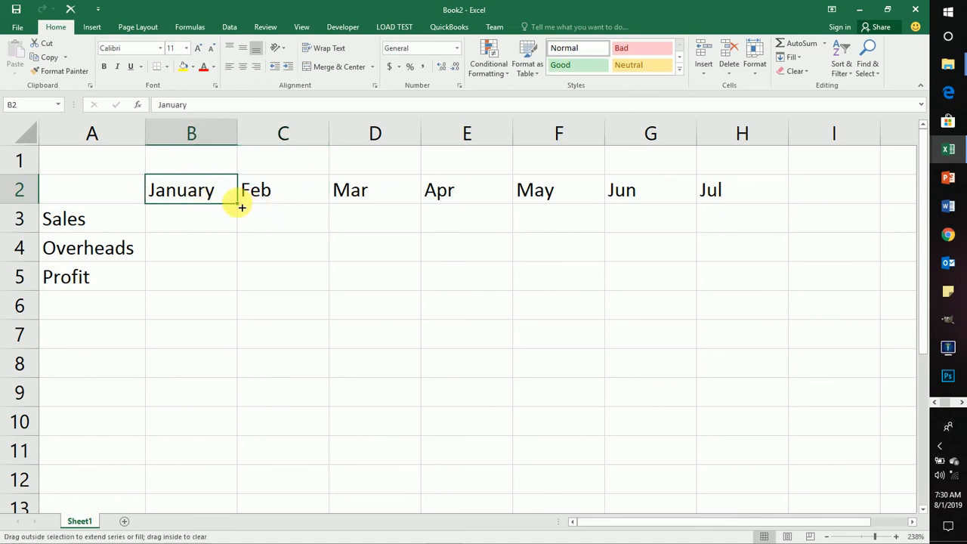
left_click_drag(239, 204, 787, 182)
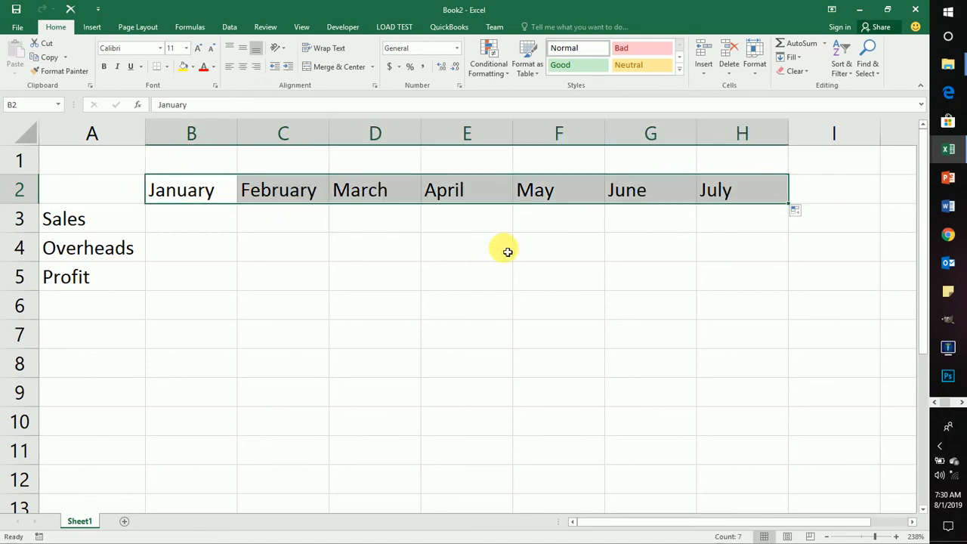
Step: Enter the January to April sales figures 200, 530, 420 and 421 in cells B3 to E3
left_click(167, 219)
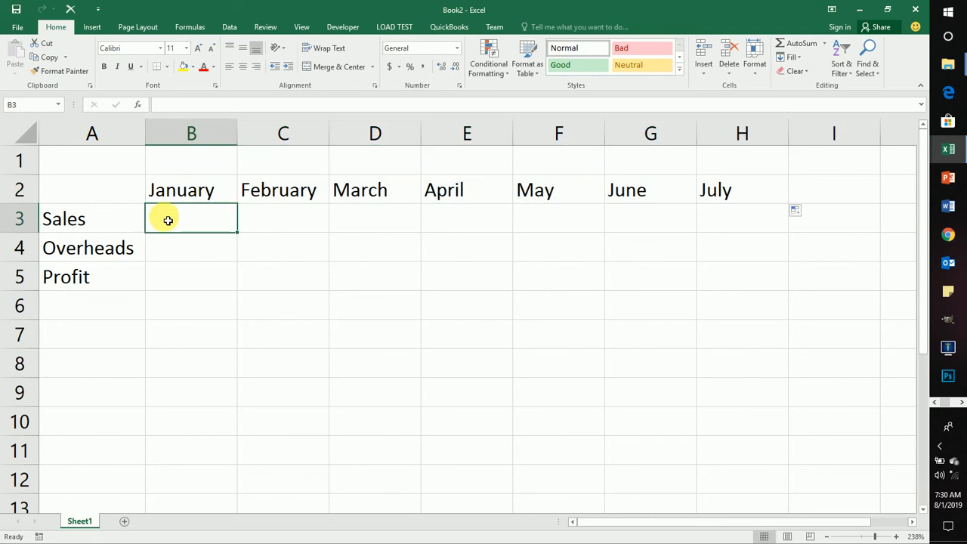
type("200")
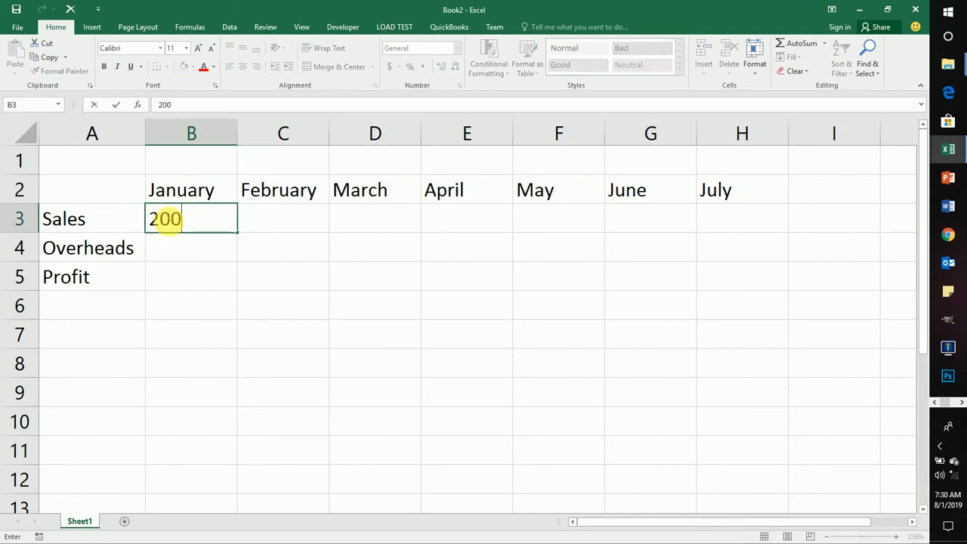
key("Tab")
type("530")
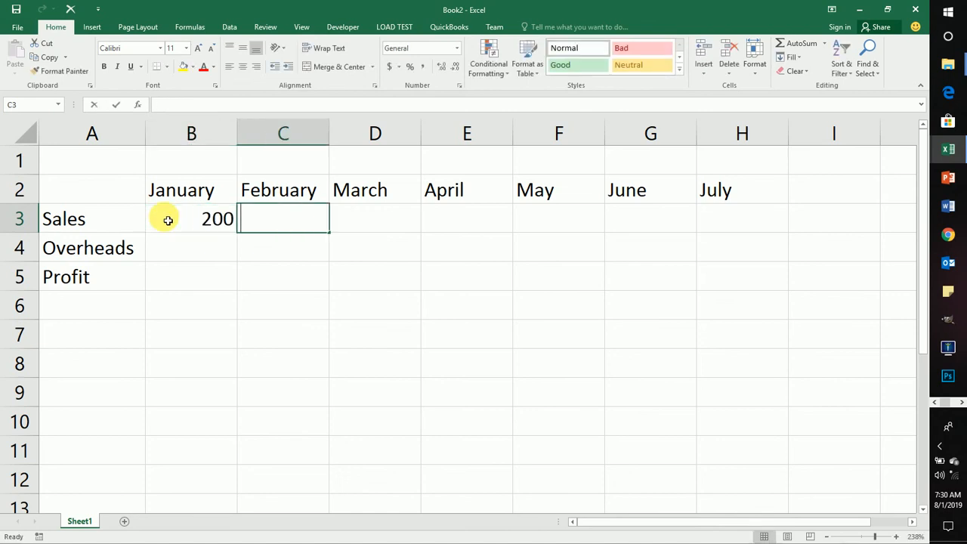
key("Tab")
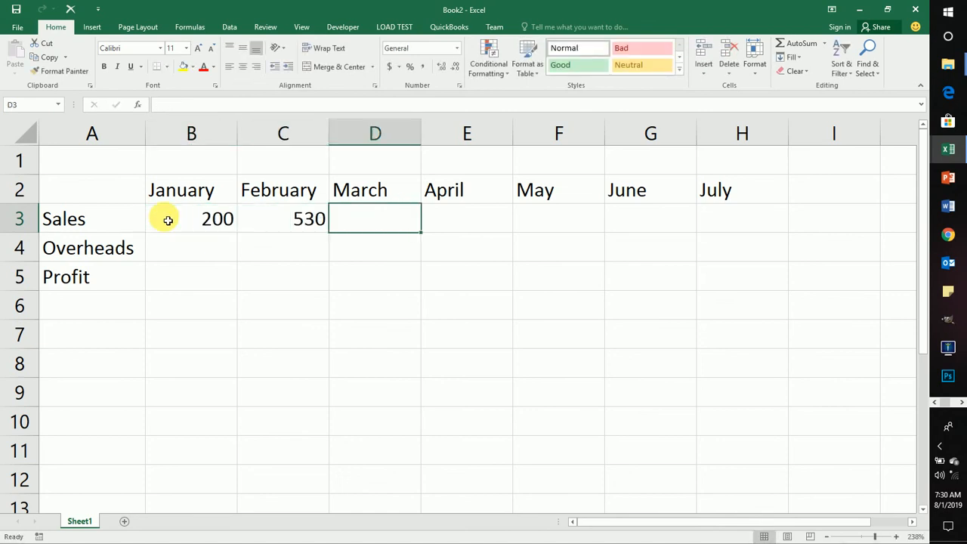
type("420")
key("Tab")
type("421")
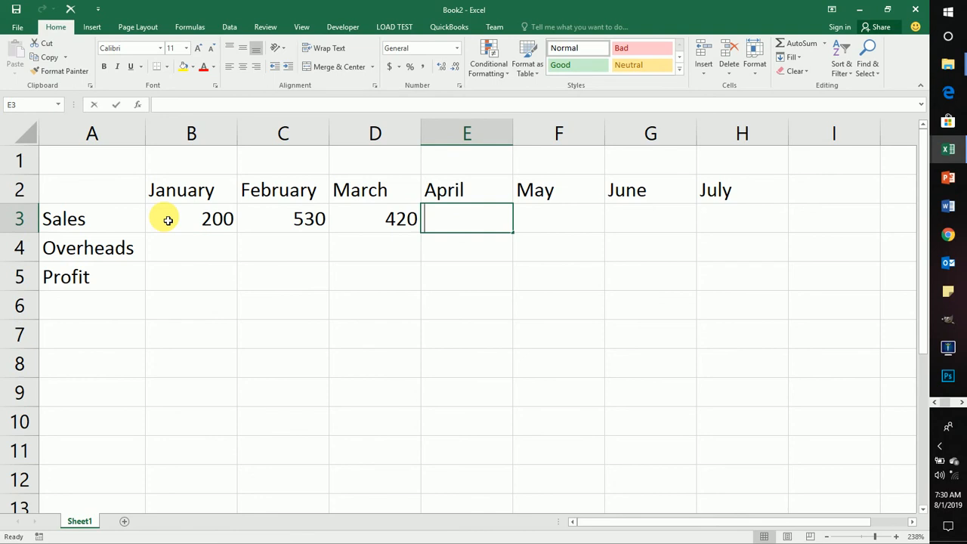
key("Tab")
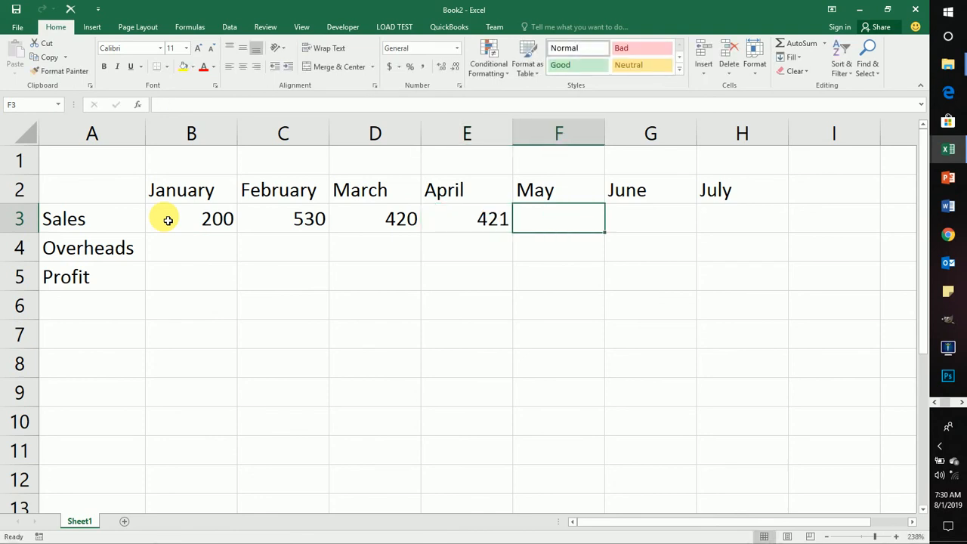
Step: Enter the May to July sales figures 231, 120 and 160 in cells F3 to H3
type("231")
key("Tab")
type("1")
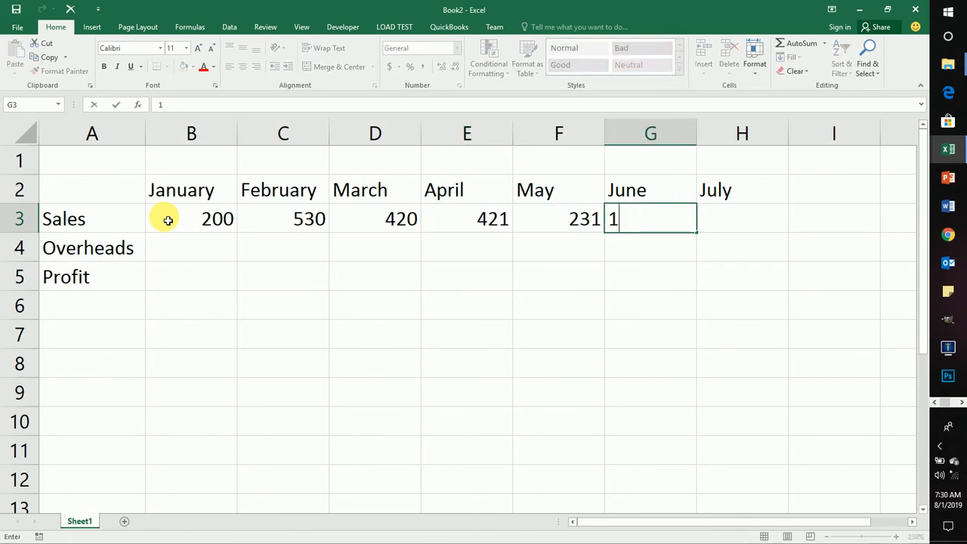
type("20")
key("Tab")
type("1")
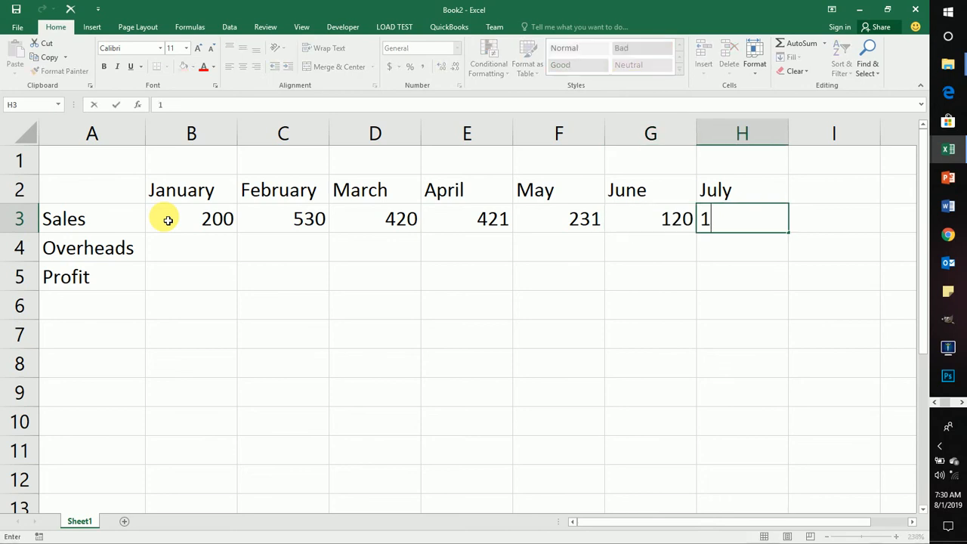
type("60")
key("Return")
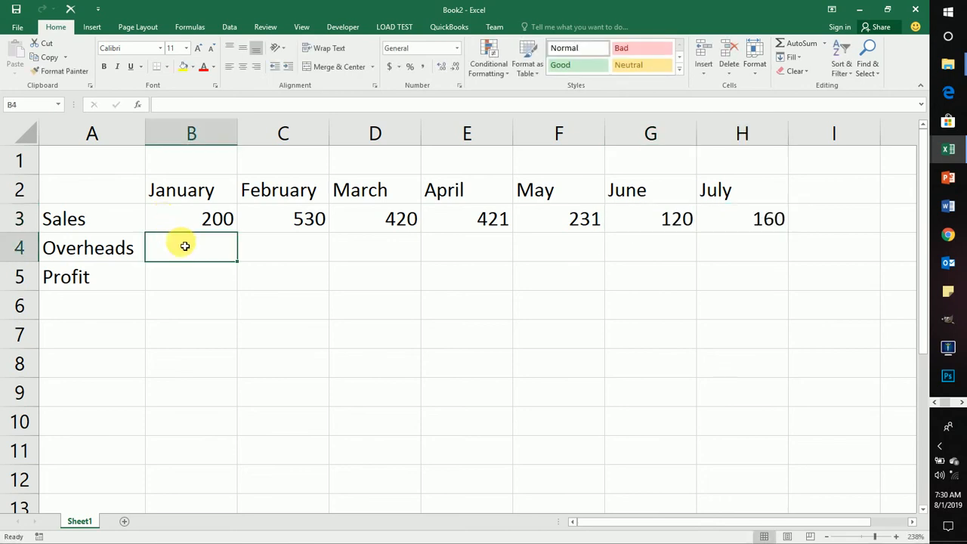
Step: Enter the January to April overheads 150, 120, 210 and 315 in cells B4 to E4
type("1")
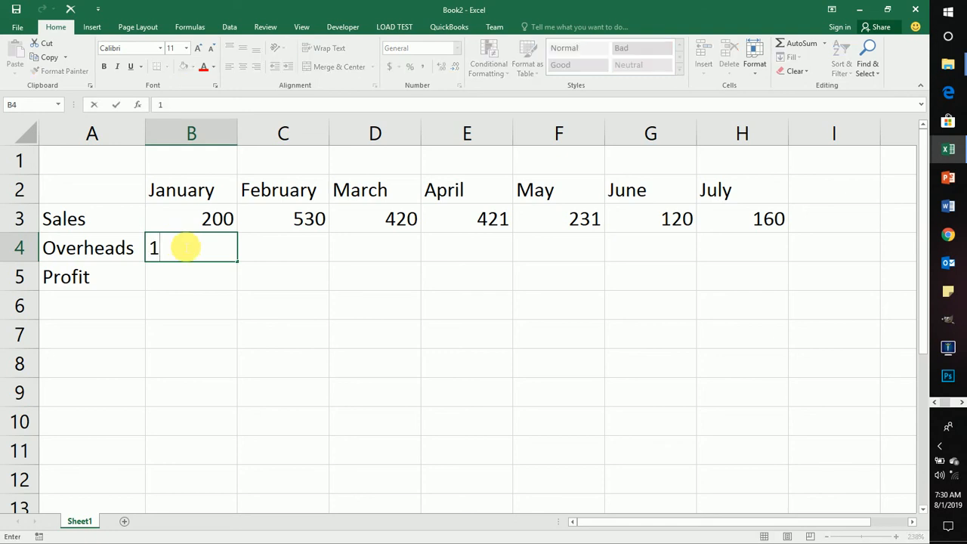
type("50")
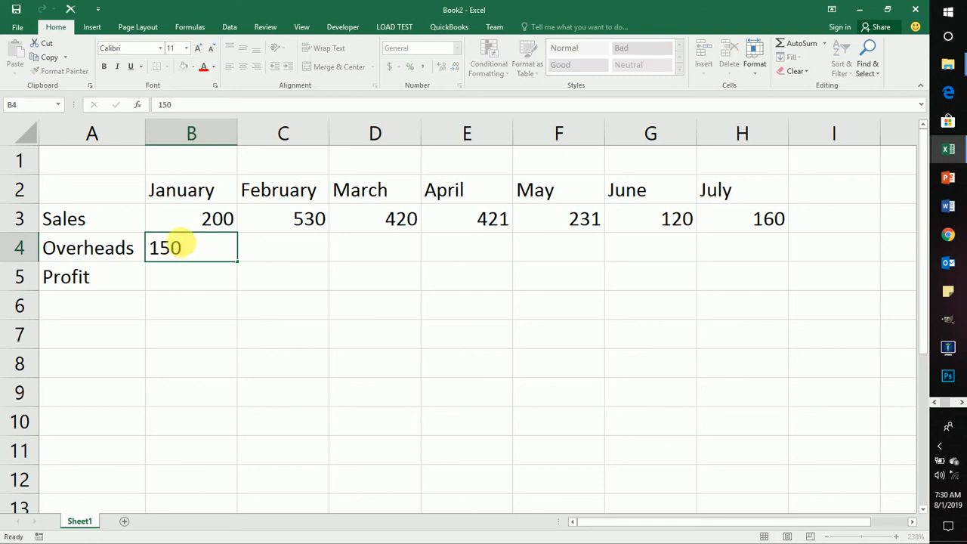
key("Tab")
type("120")
key("Tab")
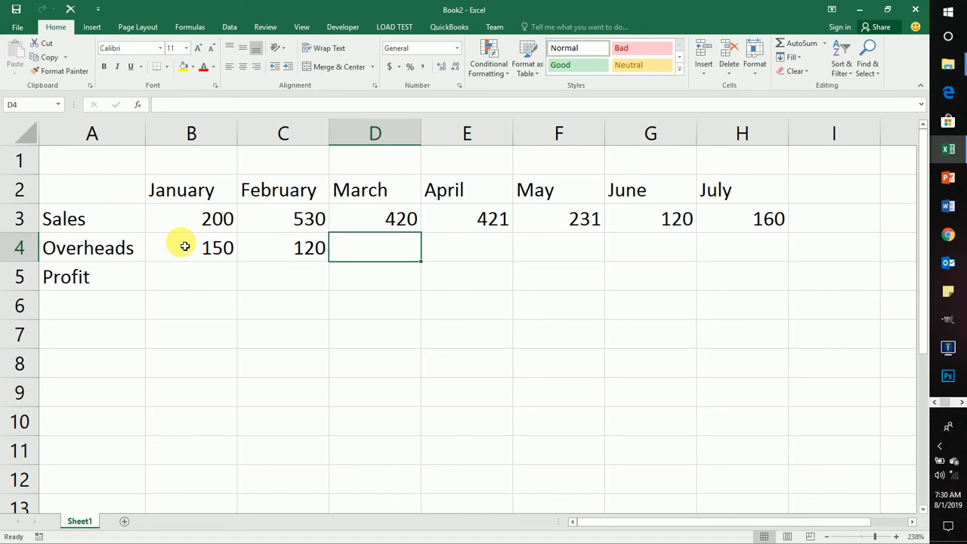
type("210")
key("Tab")
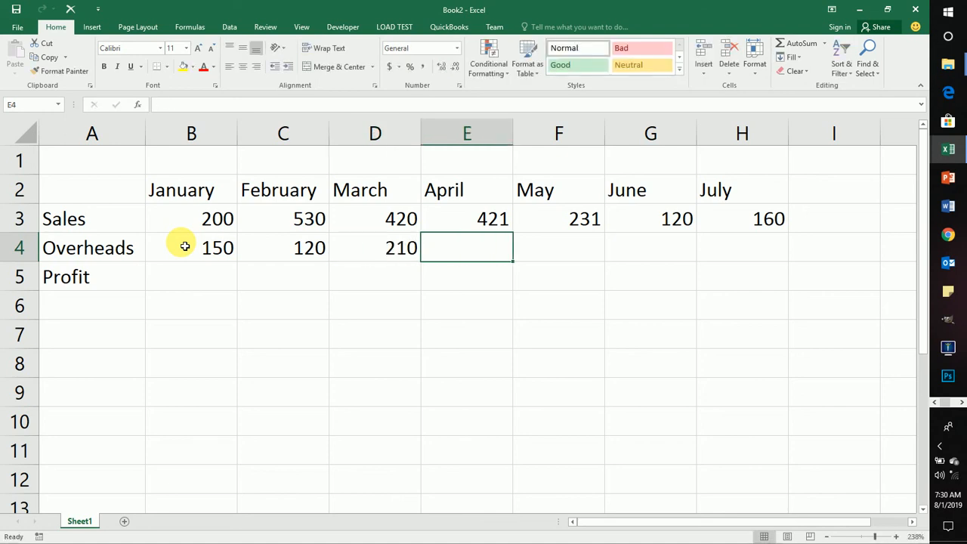
type("315")
key("Tab")
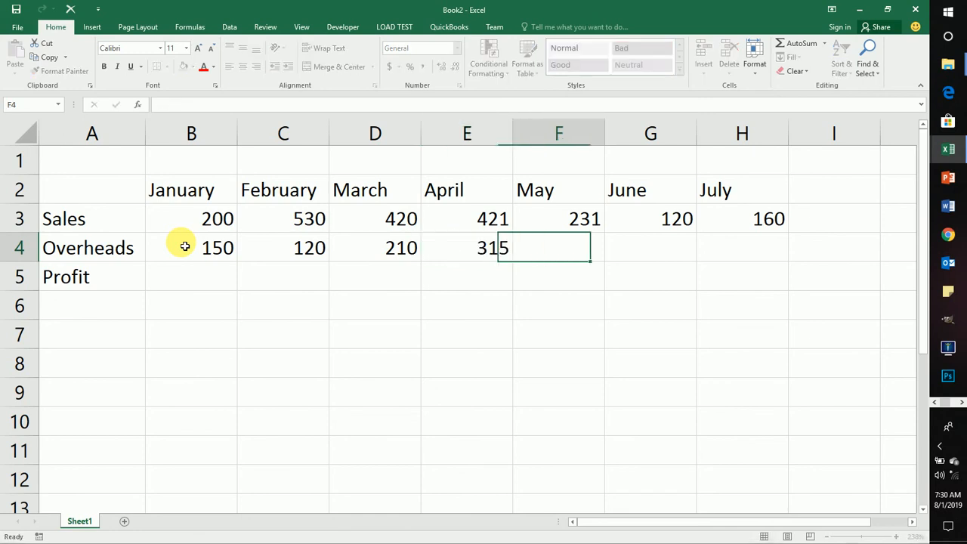
Step: Enter the May to July overheads 140, 82 and 121 in cells F4 to H4
type("140")
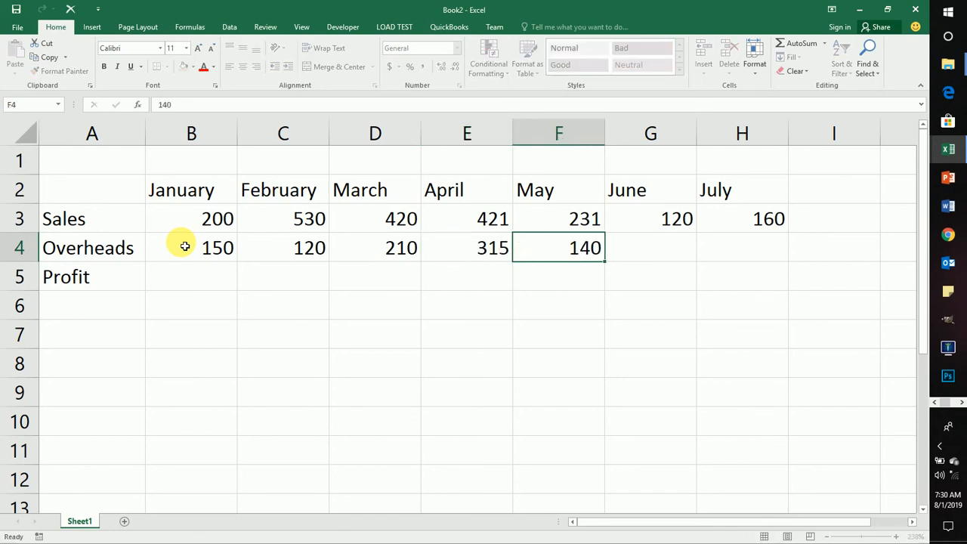
key("Tab")
type("82")
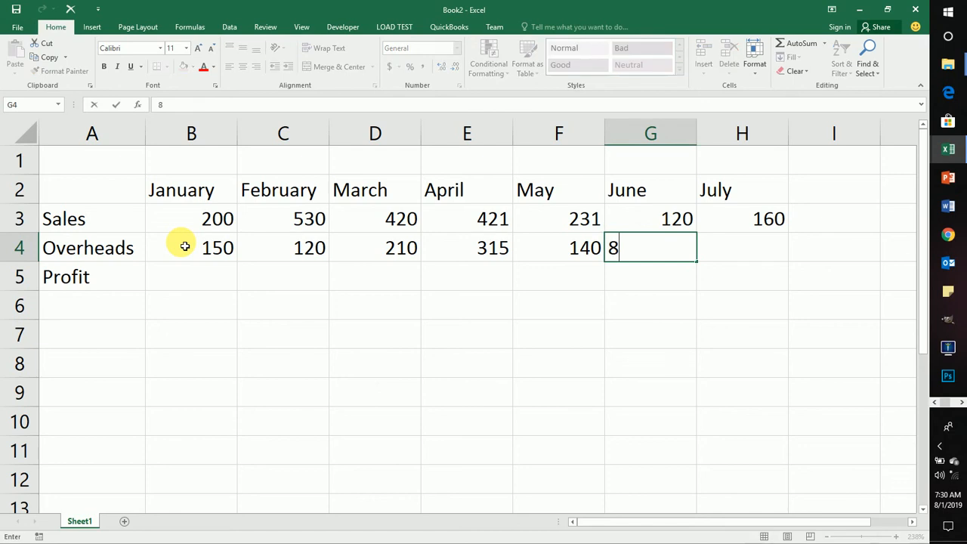
key("Tab")
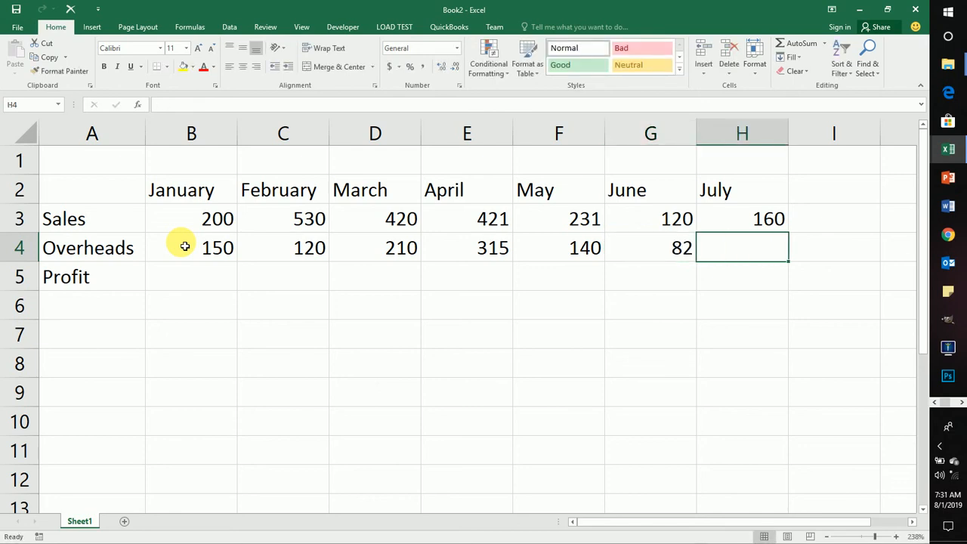
type("1")
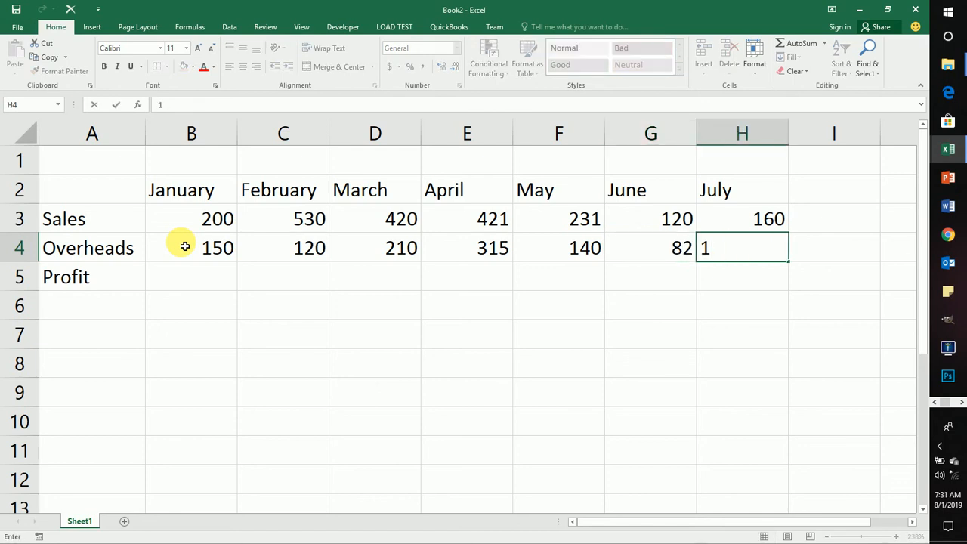
type("21")
key("Tab")
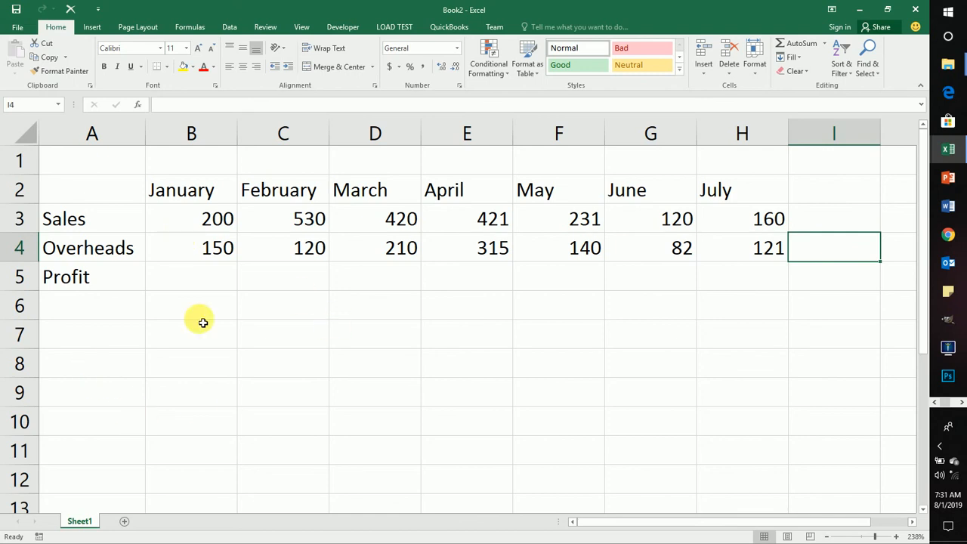
Step: Enter the January profit formula =B3-B4 in cell B5
left_click(228, 277)
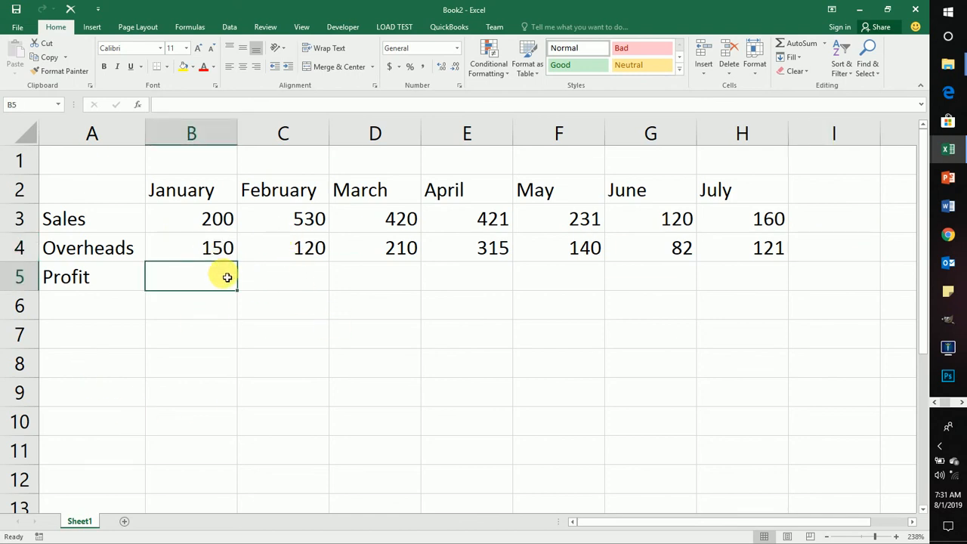
left_click(112, 249)
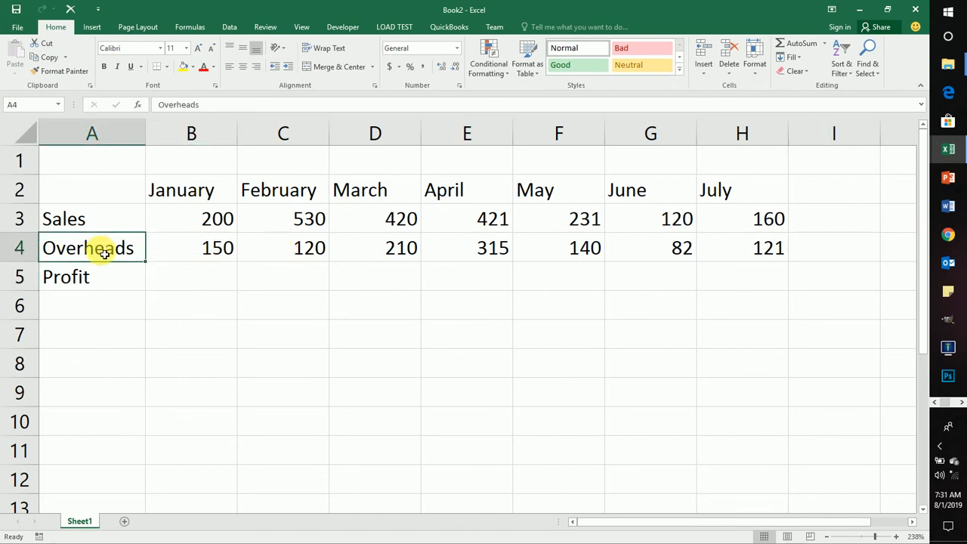
left_click(79, 285)
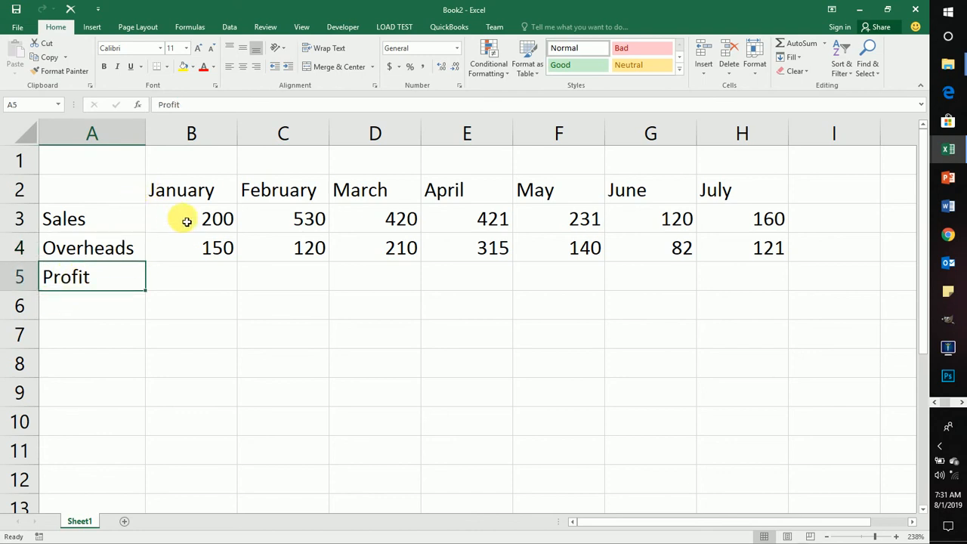
left_click(180, 275)
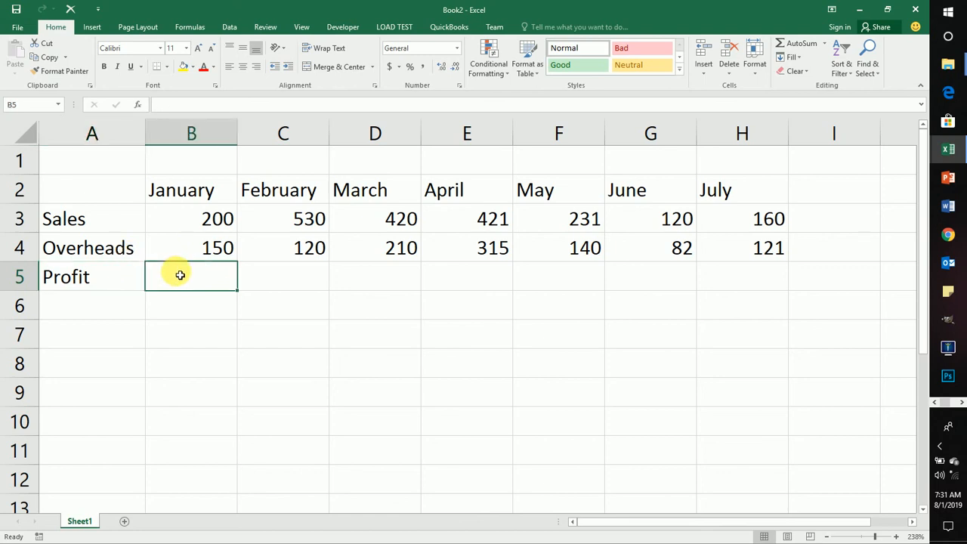
type("=")
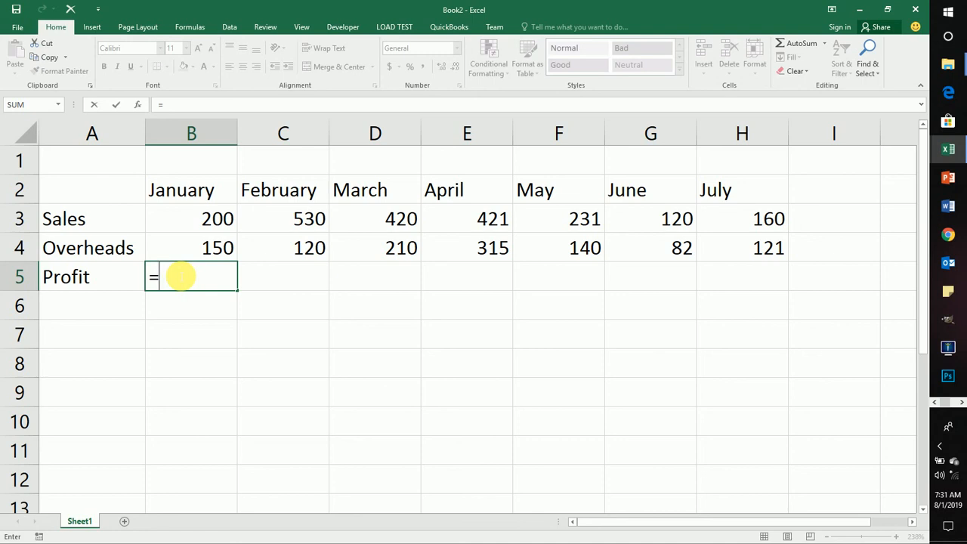
type("B3")
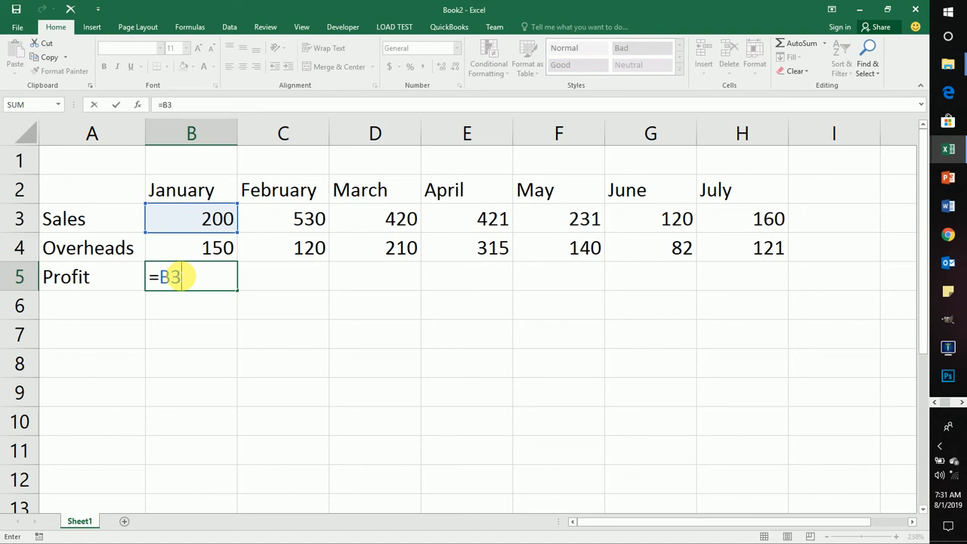
type("-B4")
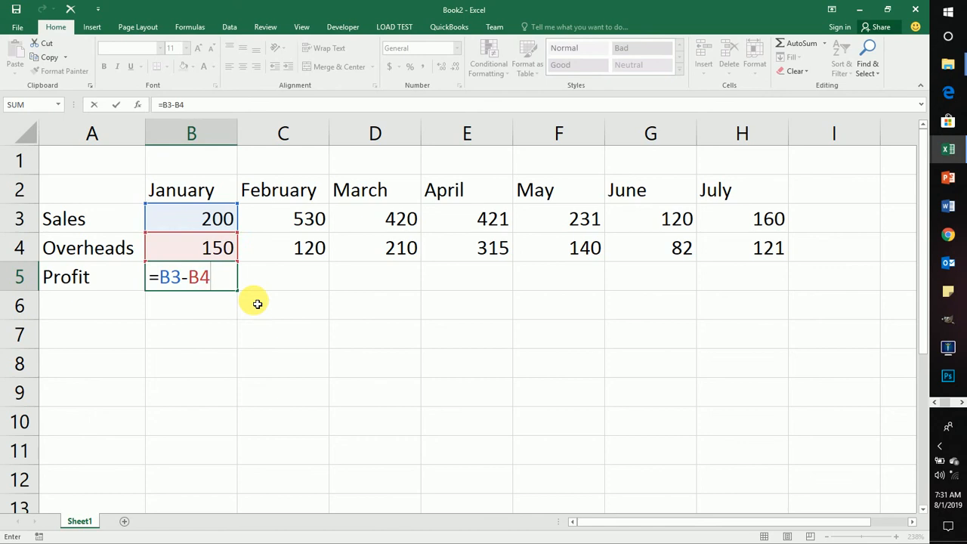
key("Return")
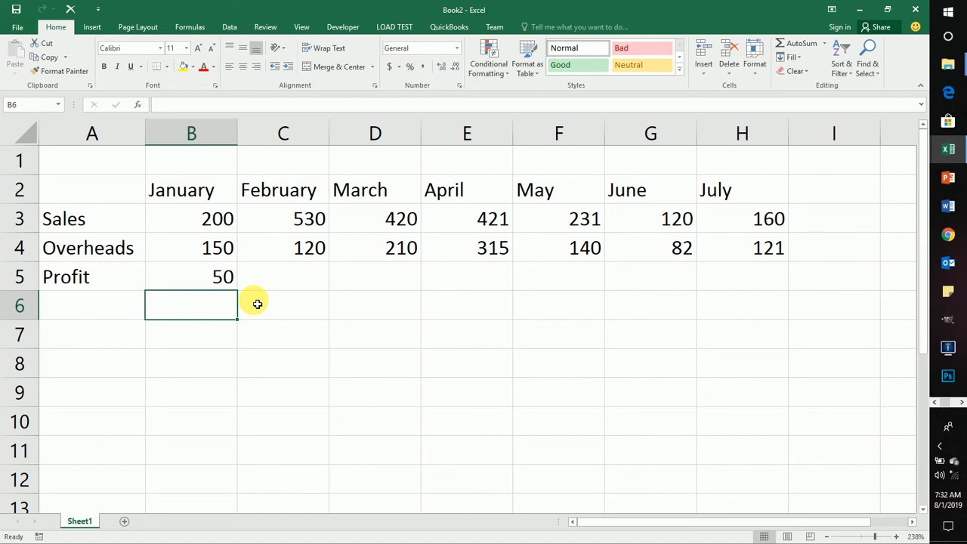
Step: Build the same subtraction formula =B3-B4 in cell B6 by picking the sales and overheads cells as references
type("=")
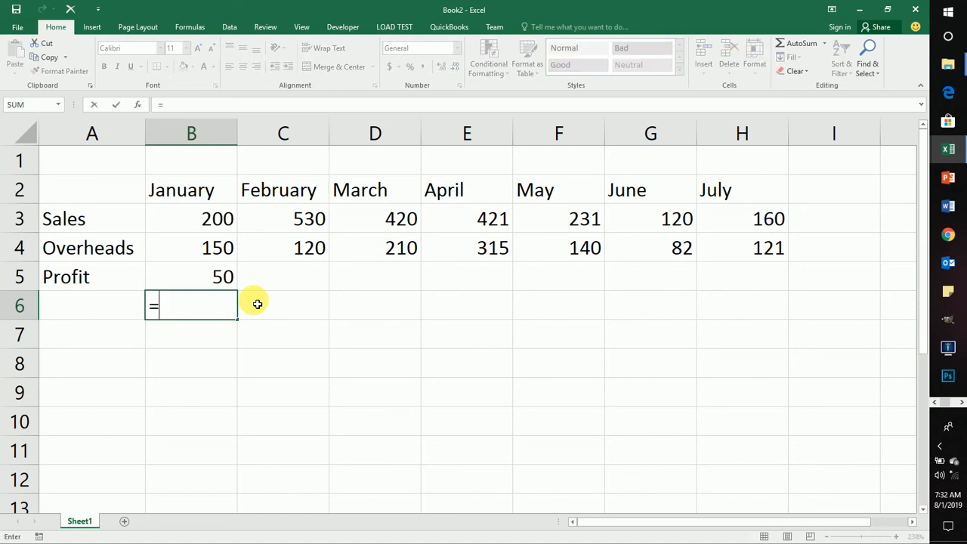
left_click(203, 223)
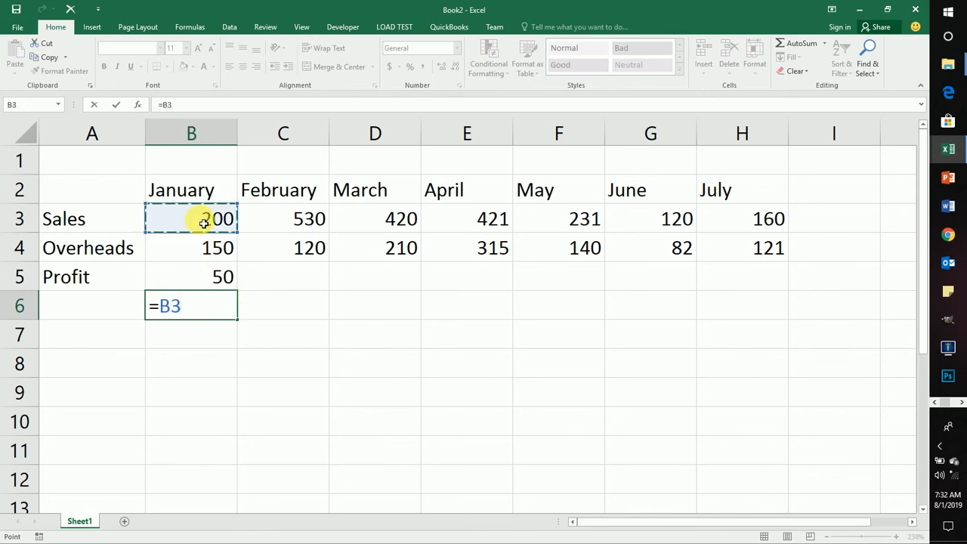
type("-")
left_click(199, 252)
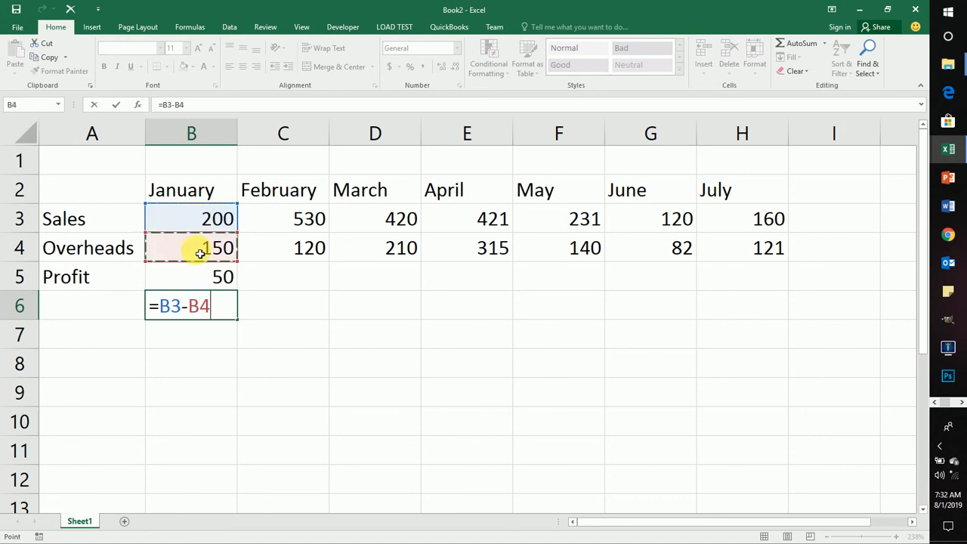
key("Return")
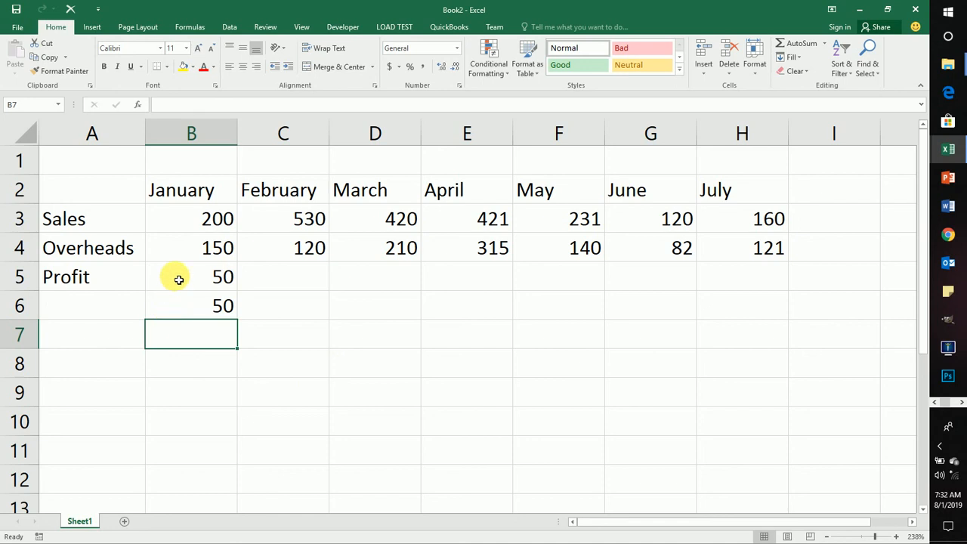
Step: Clear the formulas in cells B5 and B6 and return to cell B5
left_click_drag(173, 276, 185, 310)
key("Delete")
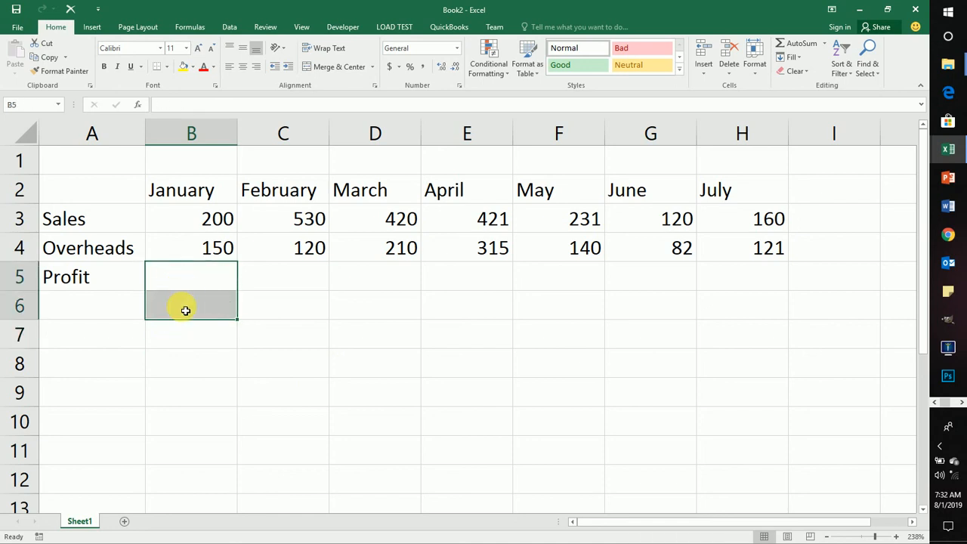
left_click(188, 282)
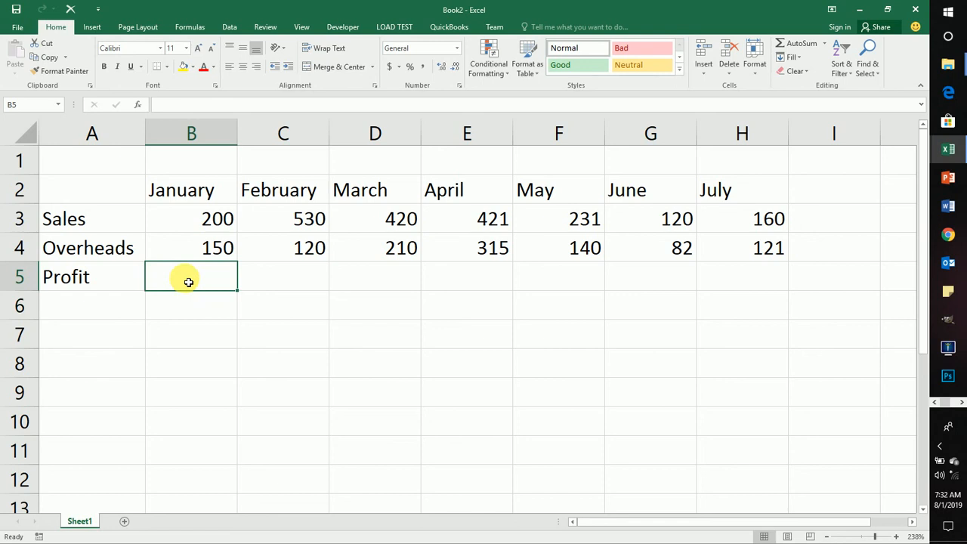
Step: Enter the January profit formula =B3-B4 in cell B5, picking the sales and overheads cells as references
type("=")
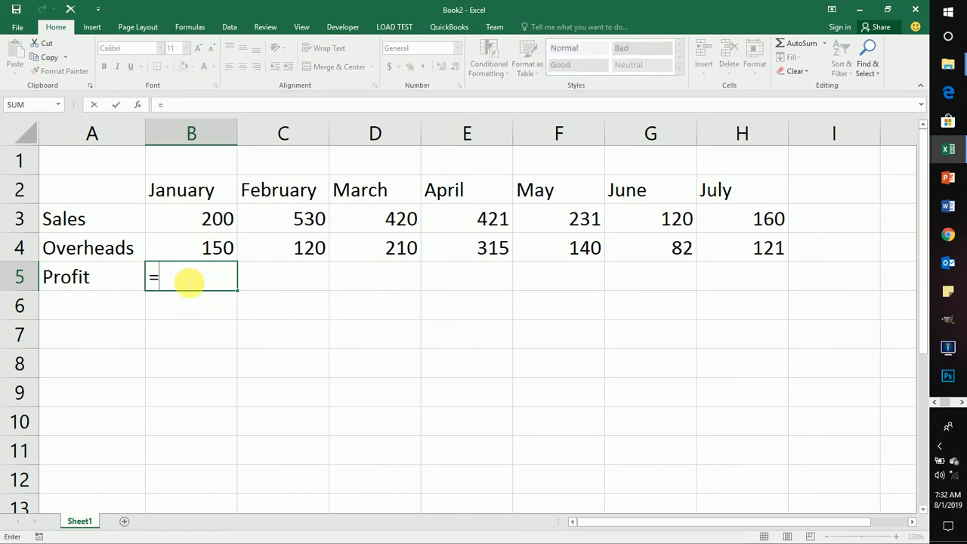
left_click(201, 219)
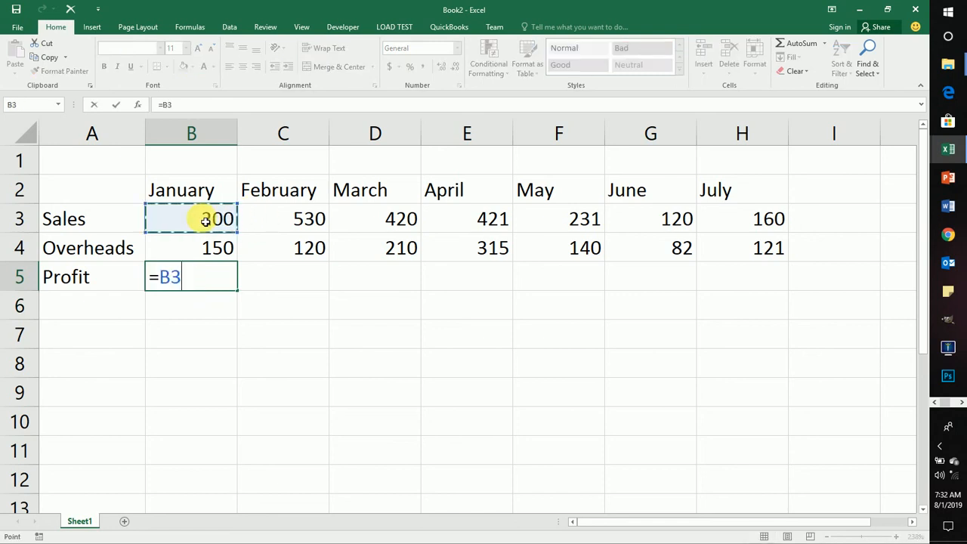
type("+")
key("BackSpace")
type("-")
left_click(225, 248)
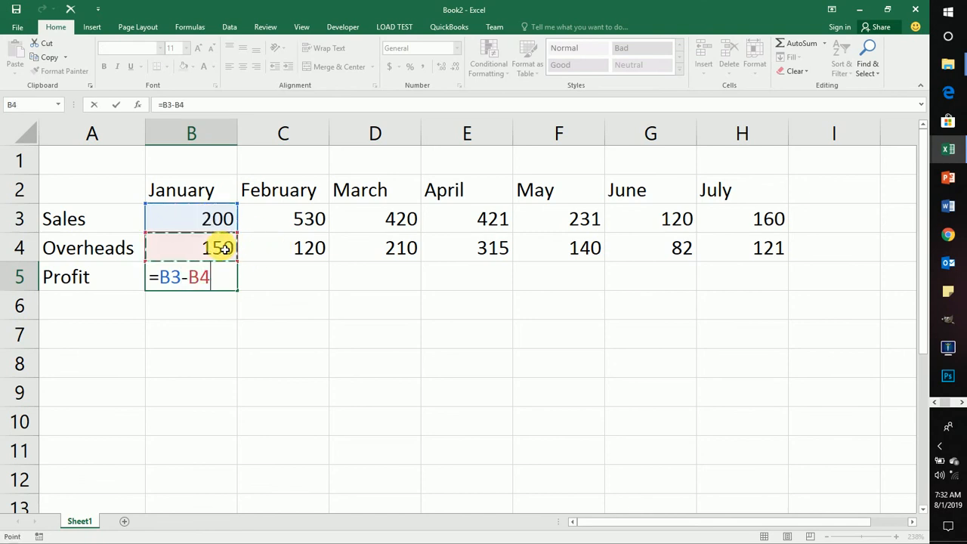
key("Return")
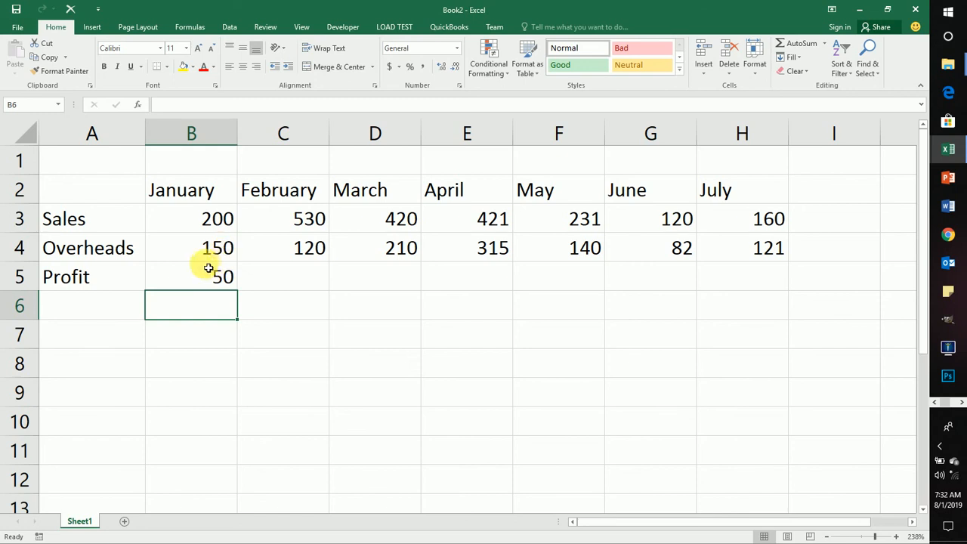
Step: Fill the January profit formula from cell B5 across to the July column in cell H5
left_click(202, 272)
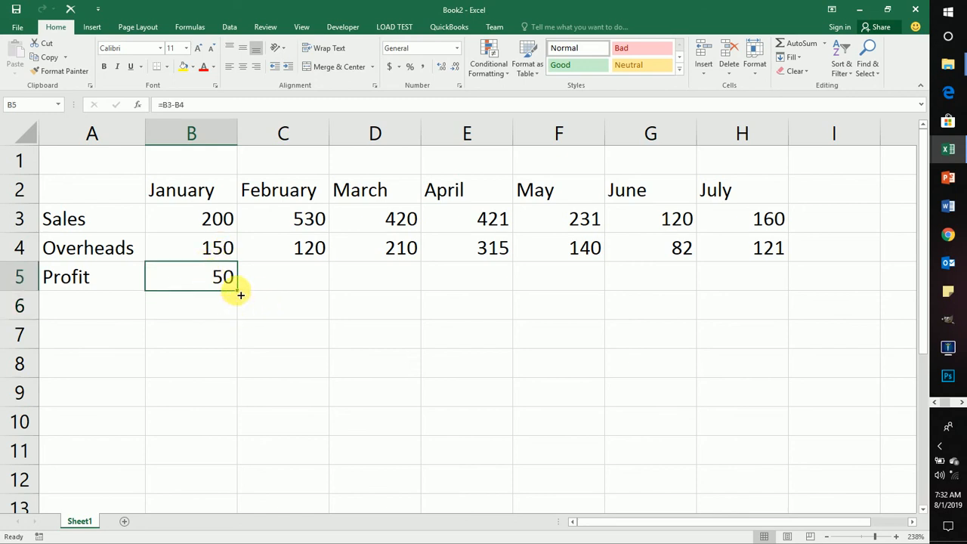
left_click_drag(240, 294, 469, 273)
key("Tab")
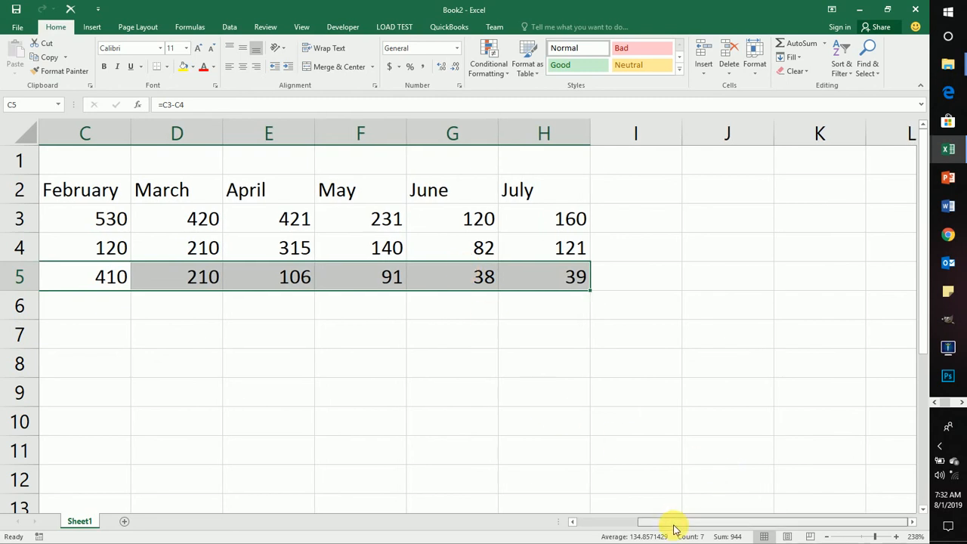
left_click_drag(675, 523, 553, 514)
left_click(252, 344)
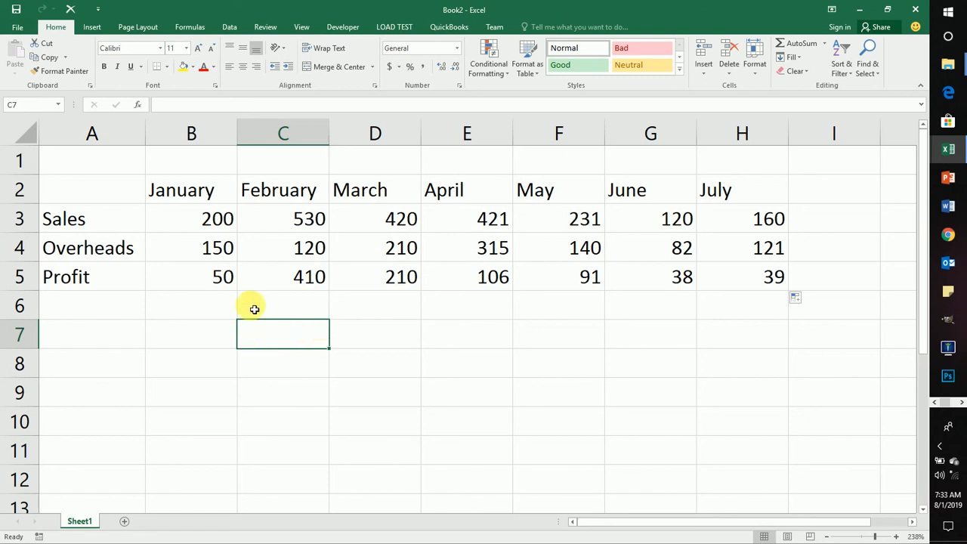
Step: Repeat the fill of the profit formula from cell B5 across row 5 to the July column
left_click(217, 279)
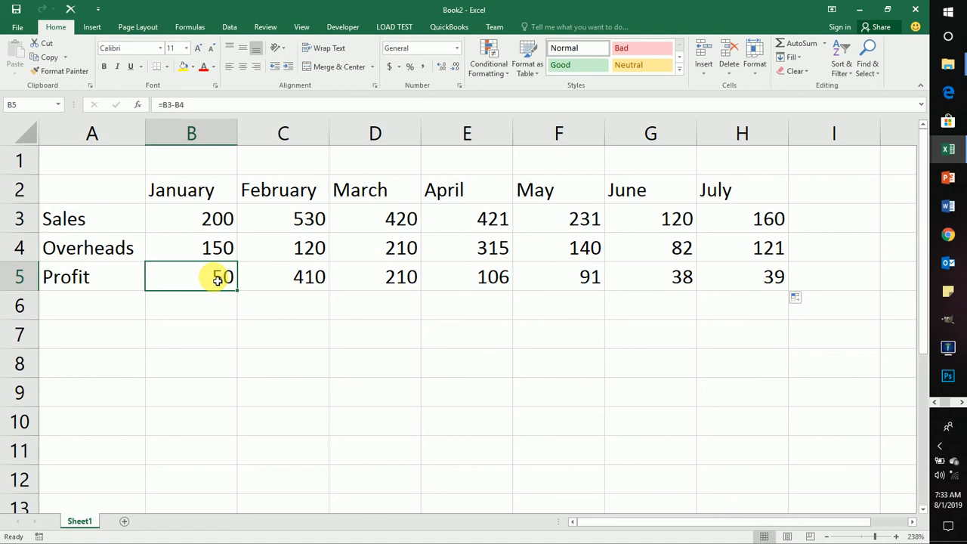
left_click(276, 301)
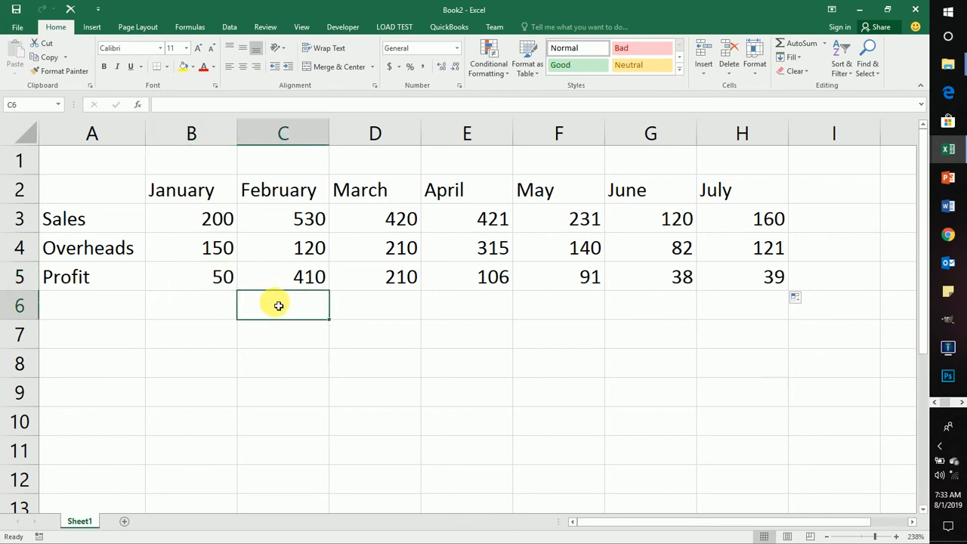
left_click(186, 270)
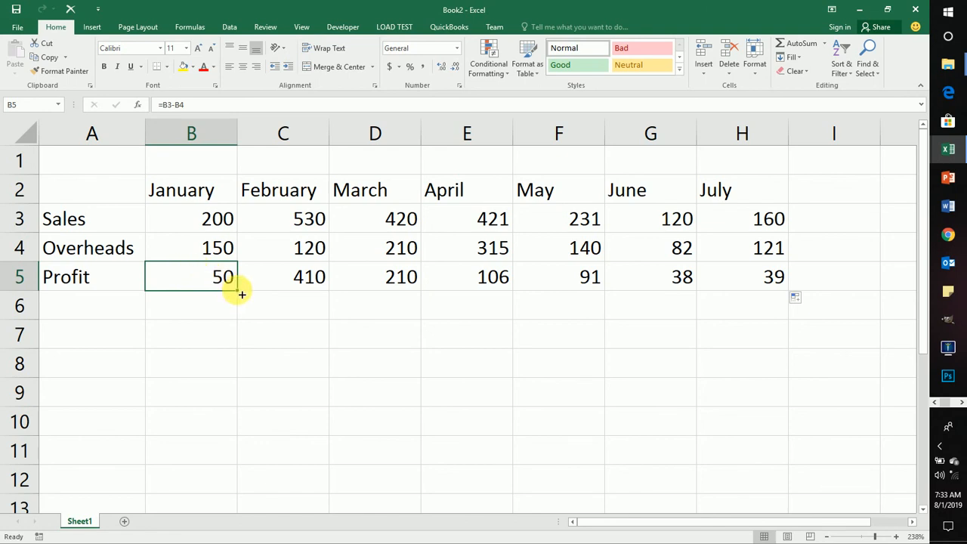
left_click_drag(241, 294, 768, 295)
left_click(295, 308)
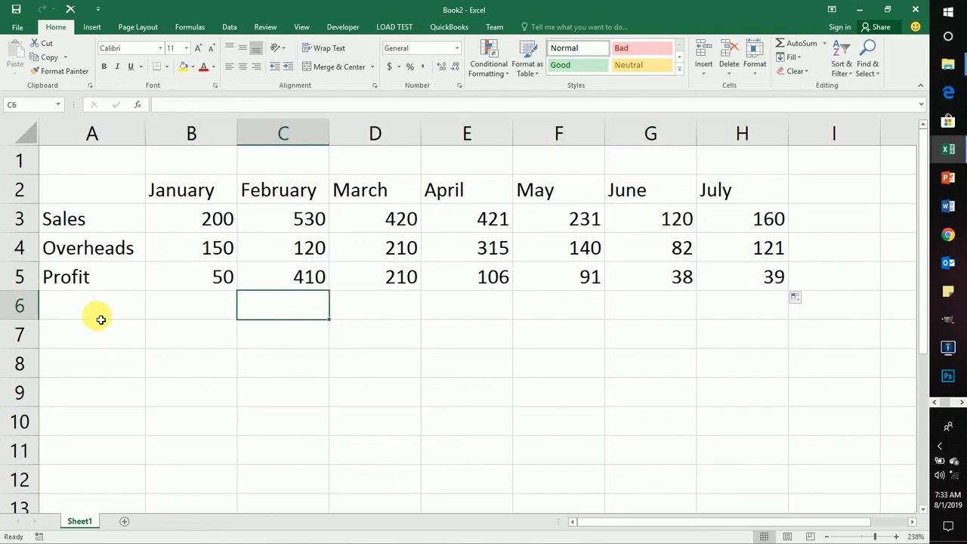
left_click(185, 319)
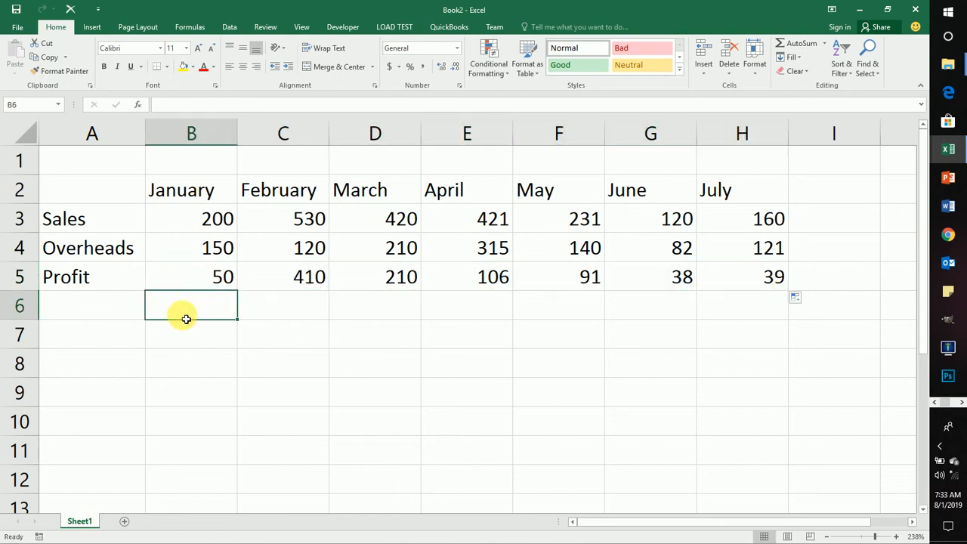
left_click(111, 189)
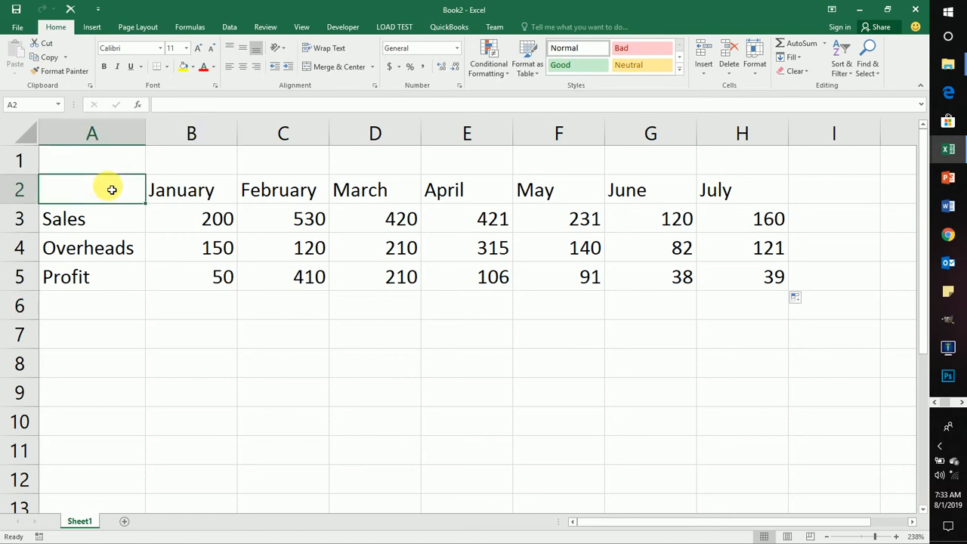
left_click(704, 222)
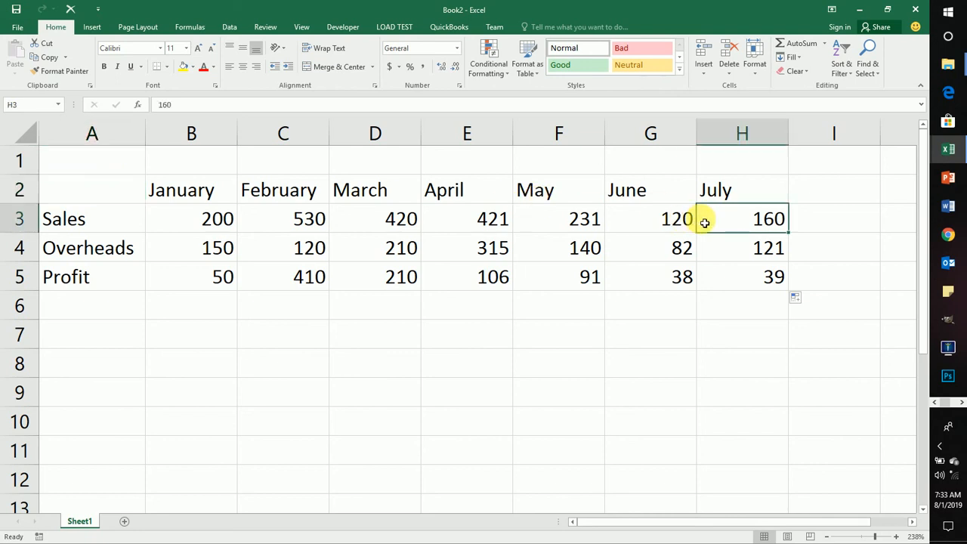
left_click(340, 374)
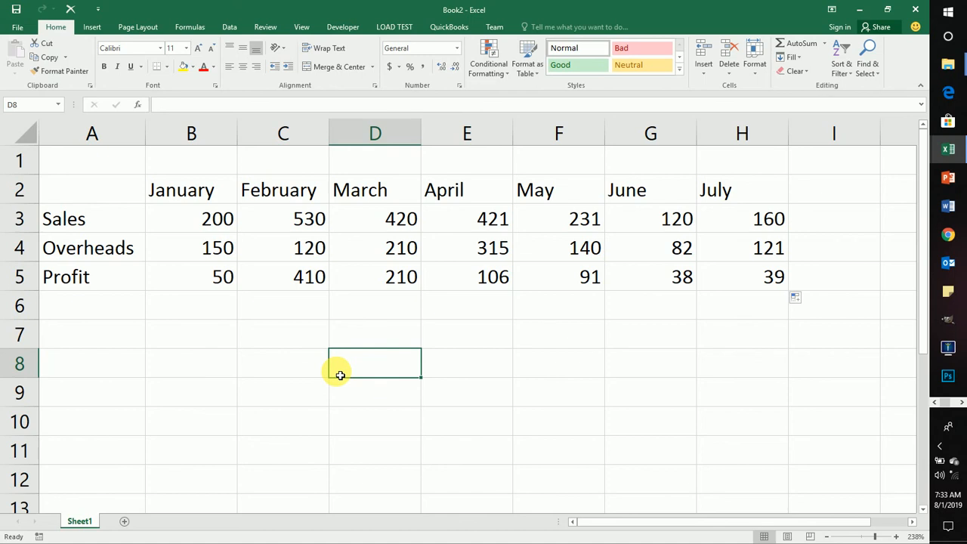
left_click(306, 219)
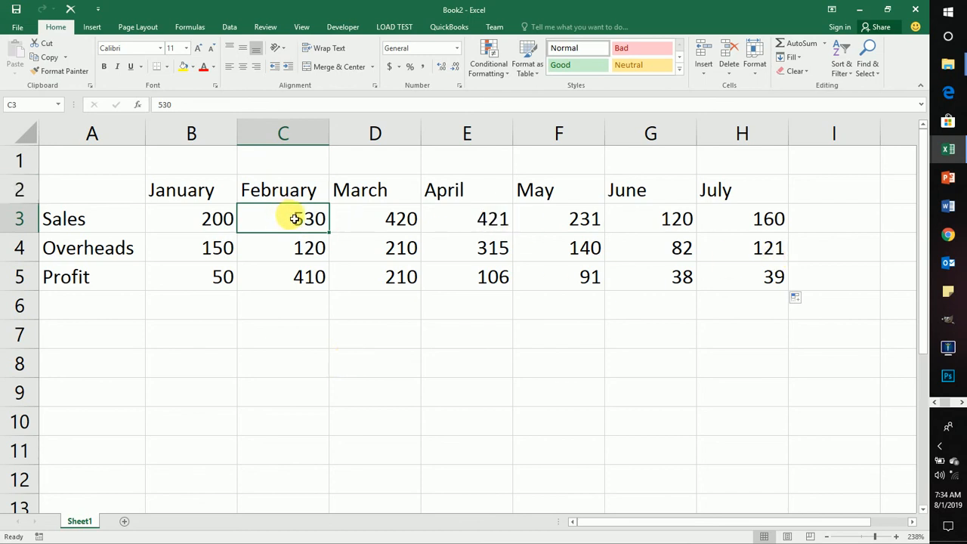
key("Right")
key("Left")
left_click(433, 330)
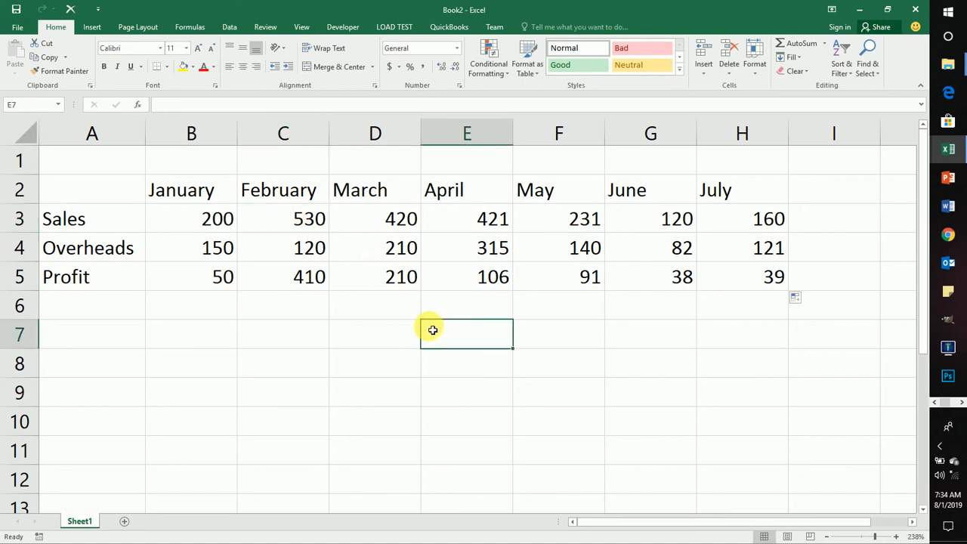
Step: Add a comment to the February sales cell C3 reading "Great job done, Kudos to the sales team!"
left_click(266, 28)
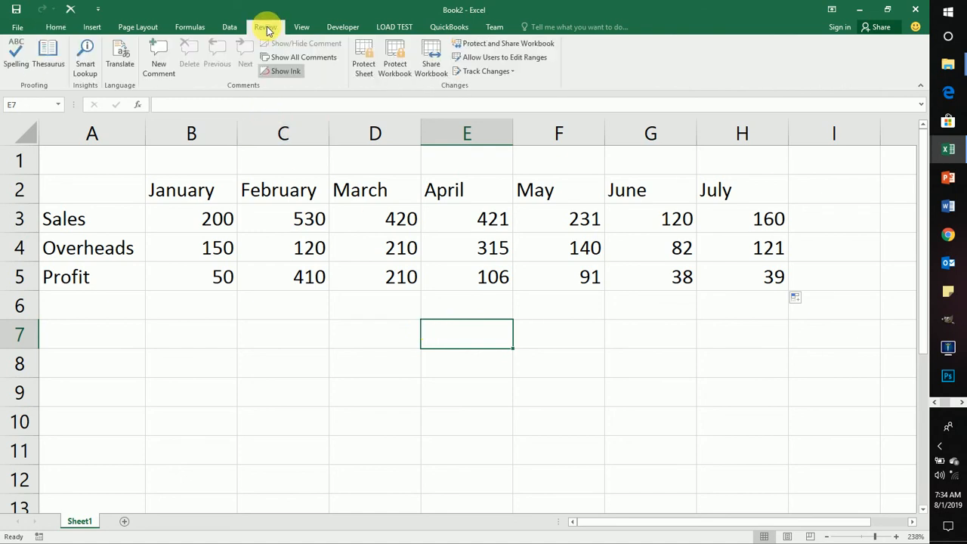
left_click(301, 220)
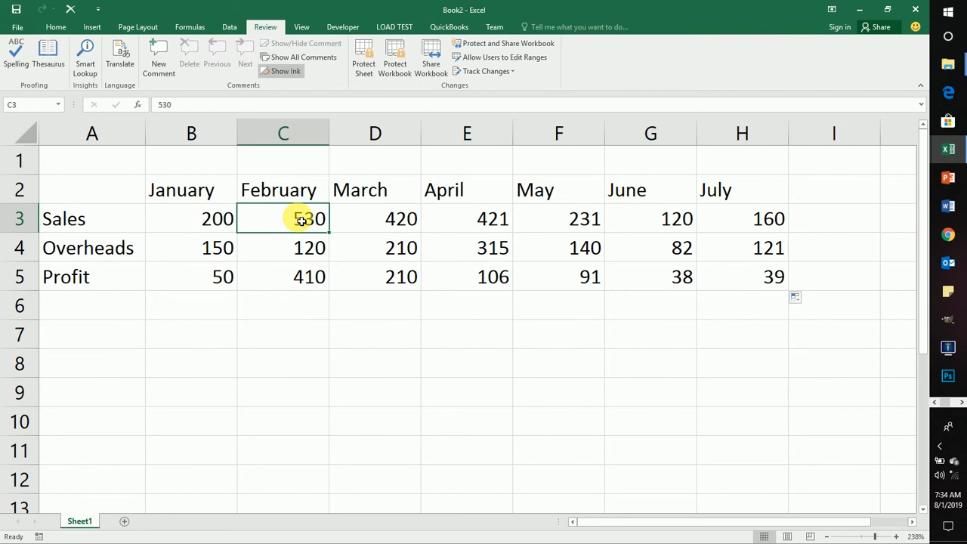
left_click(160, 57)
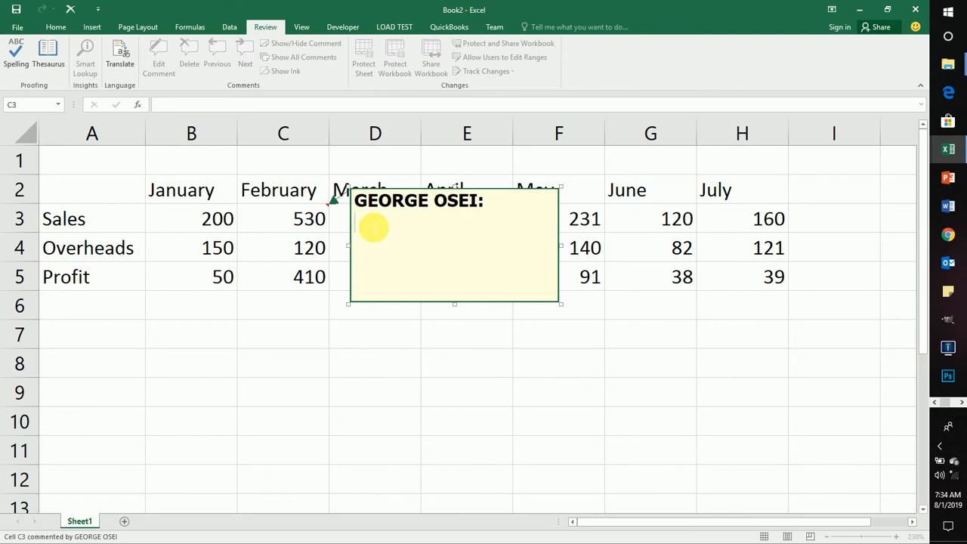
type("Great j")
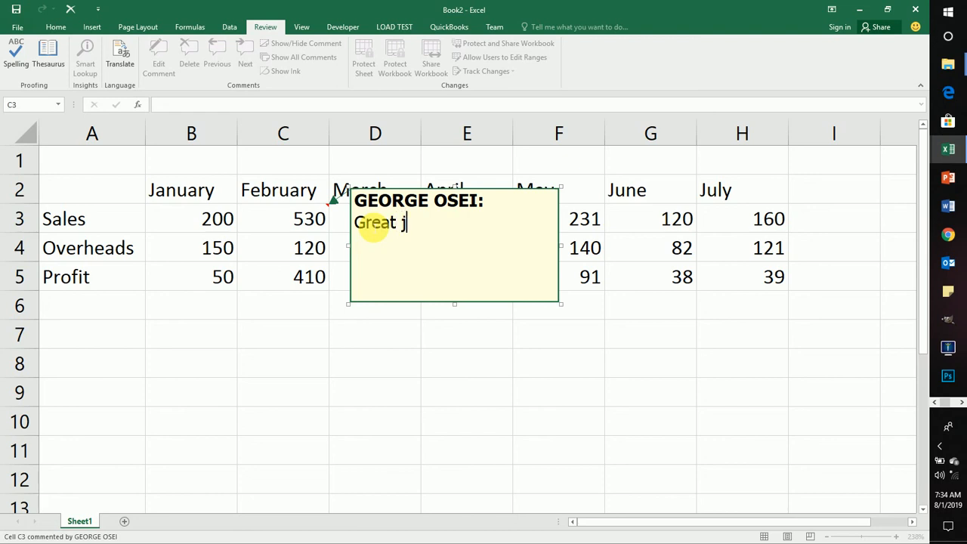
type("ob done")
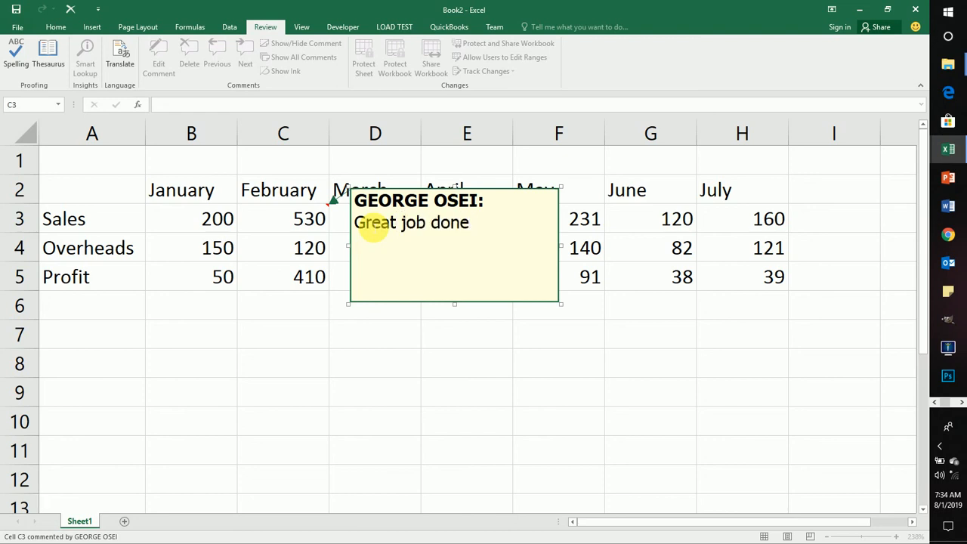
key("BackSpace")
type(", Kudos to ")
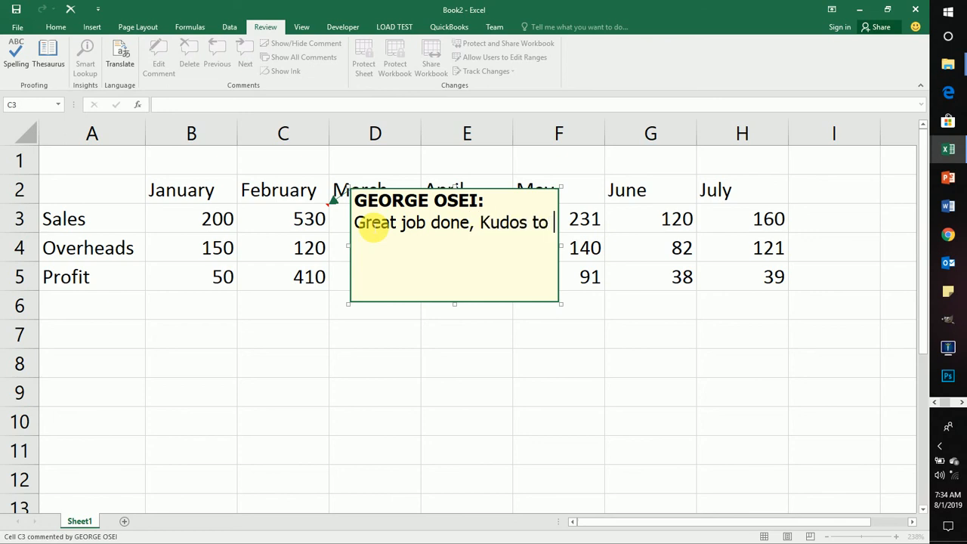
type("the sales ")
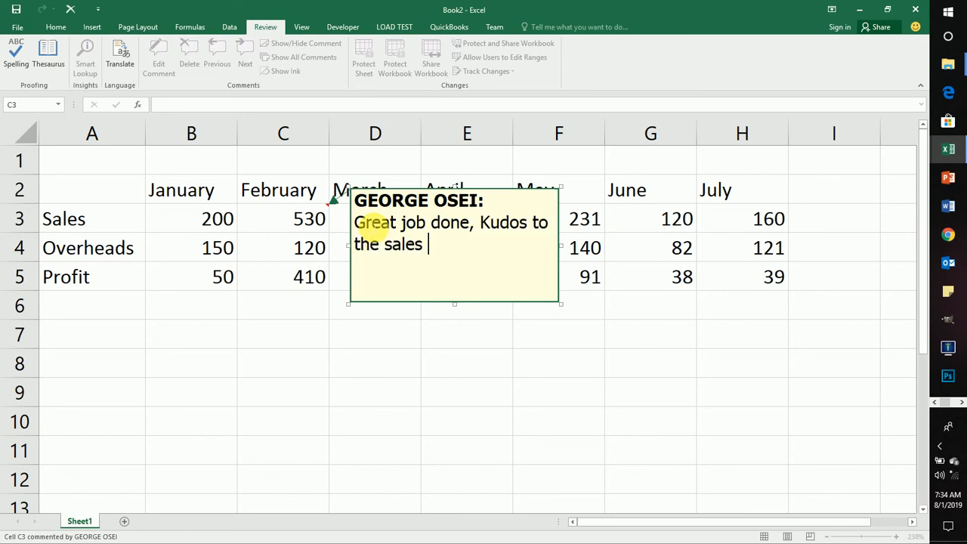
type("team!")
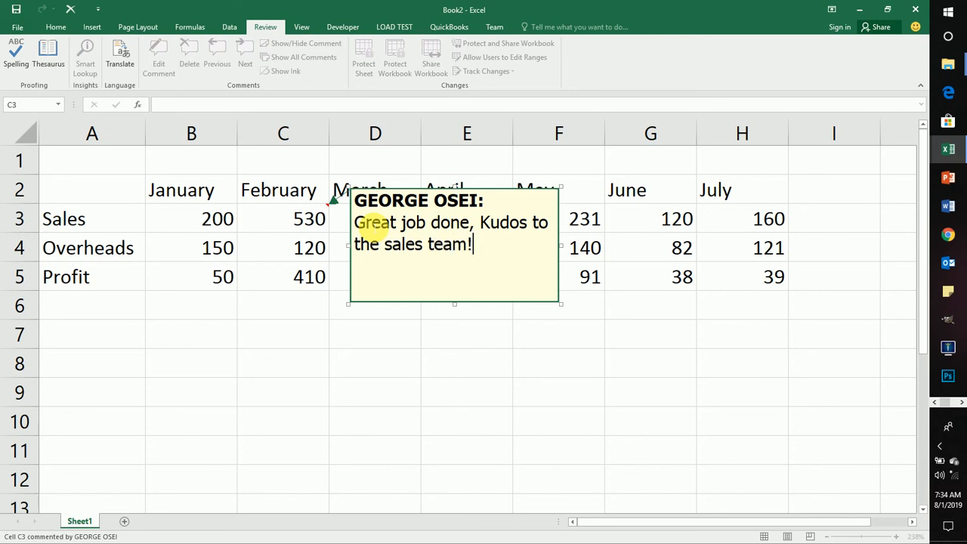
left_click(552, 341)
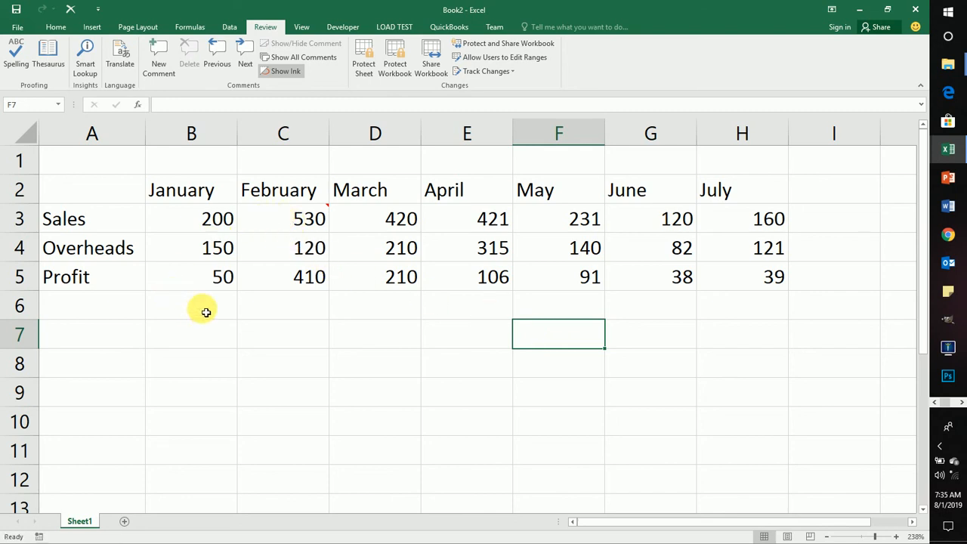
Step: Preview the comment on cell C3 and keep all comments in the sheet permanently displayed
mouse_move(289, 221)
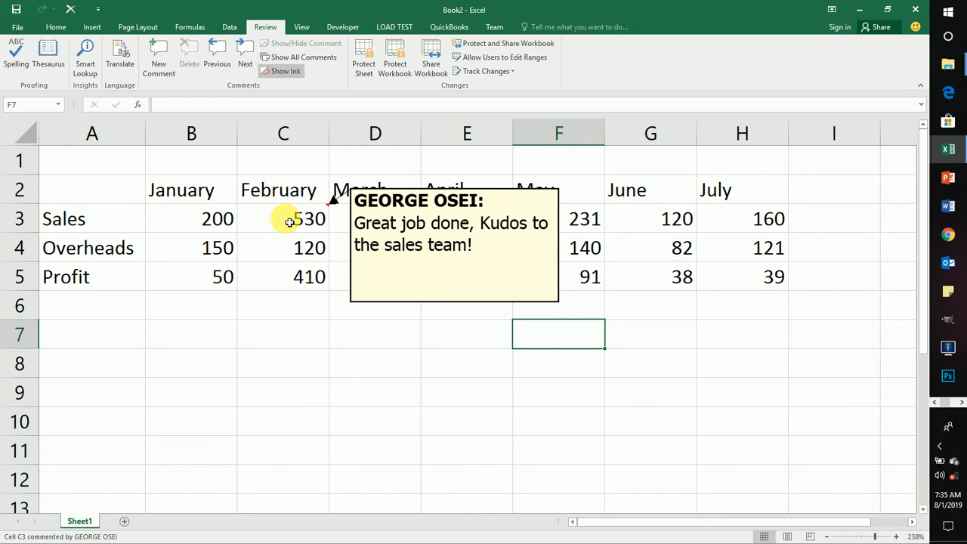
left_click(212, 245)
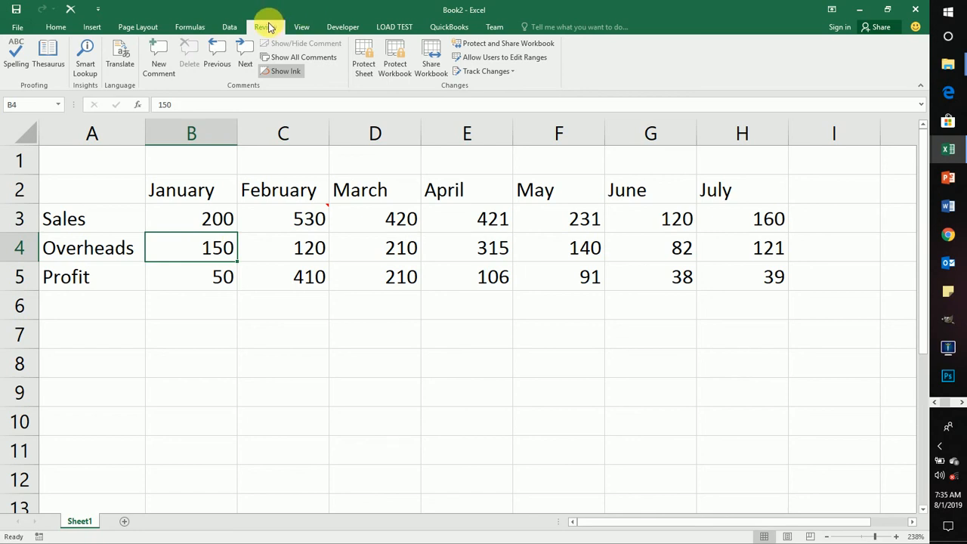
left_click(293, 57)
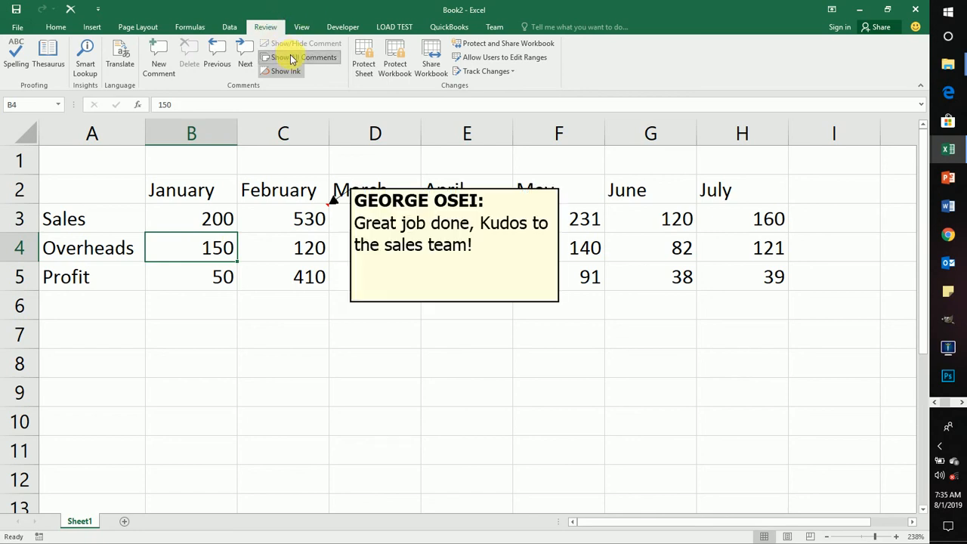
left_click(676, 377)
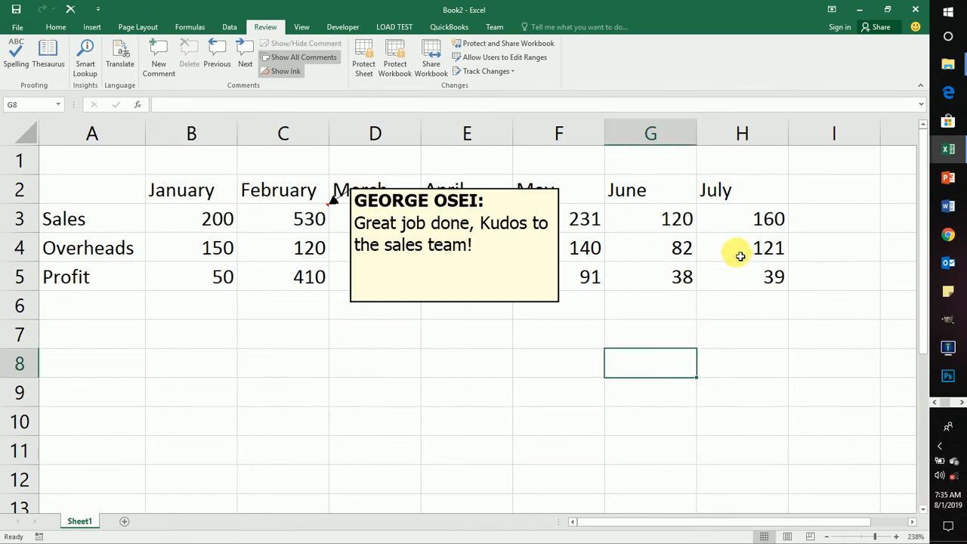
left_click(724, 222)
left_click(287, 428)
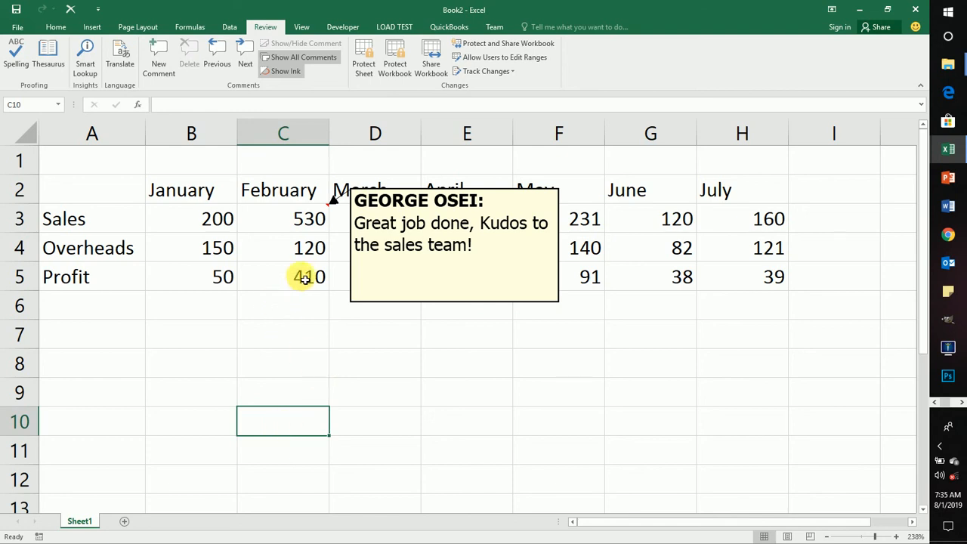
left_click(281, 275)
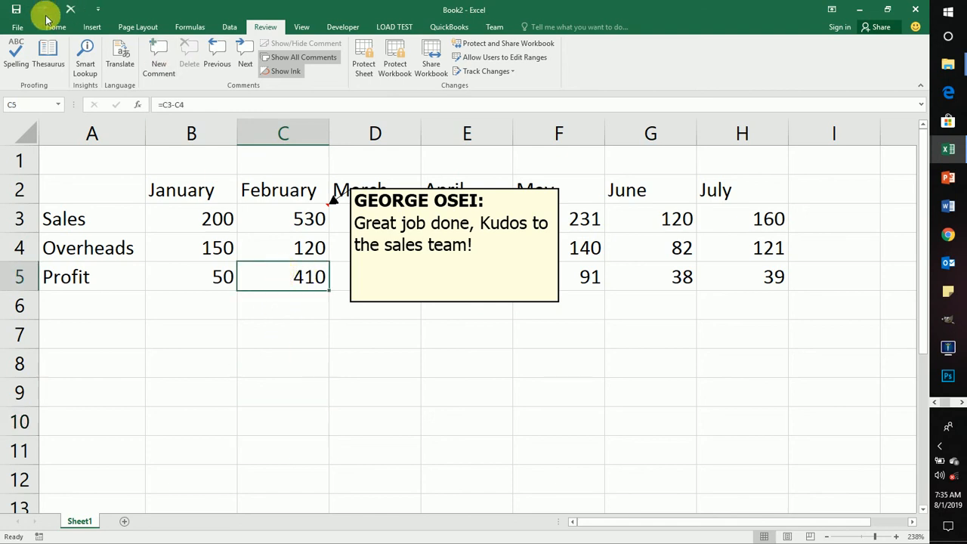
left_click(205, 249)
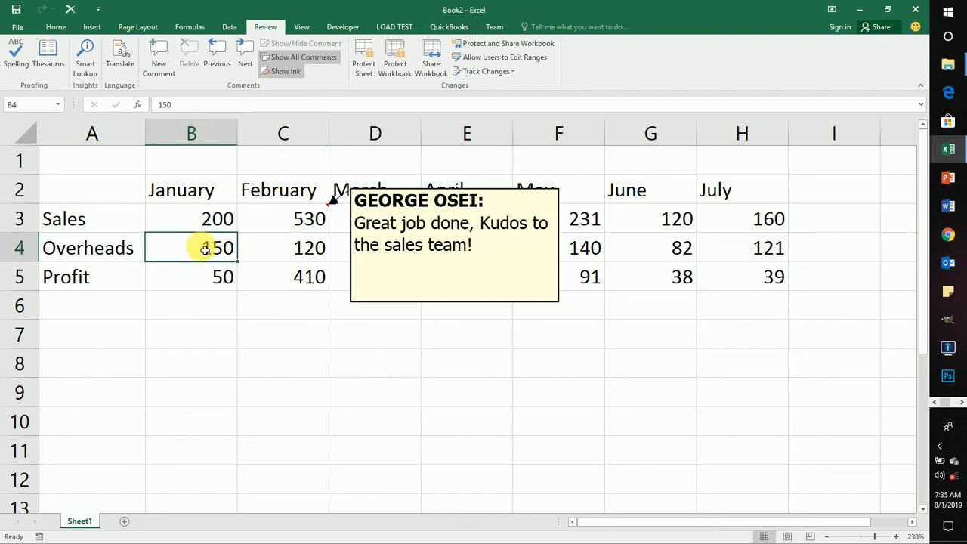
left_click(53, 27)
left_click(246, 200)
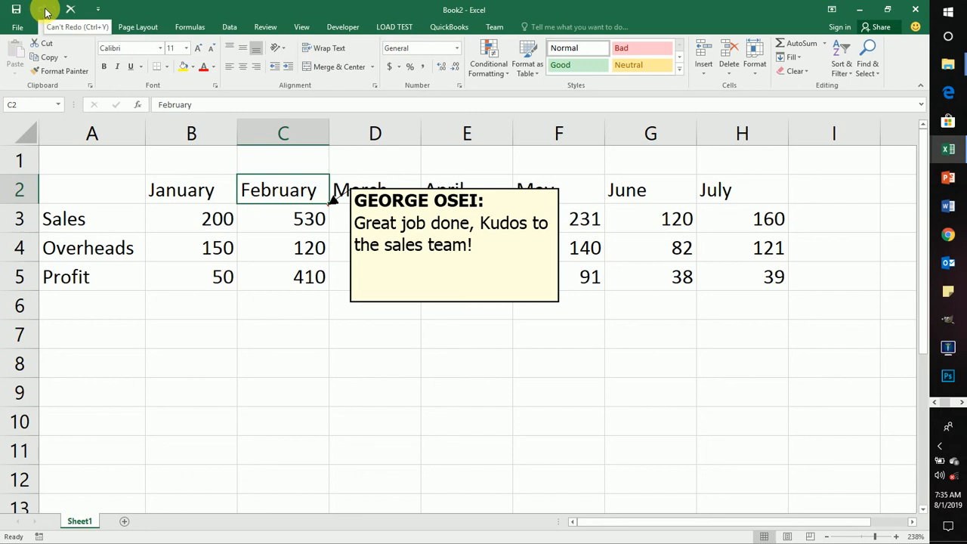
left_click(176, 232)
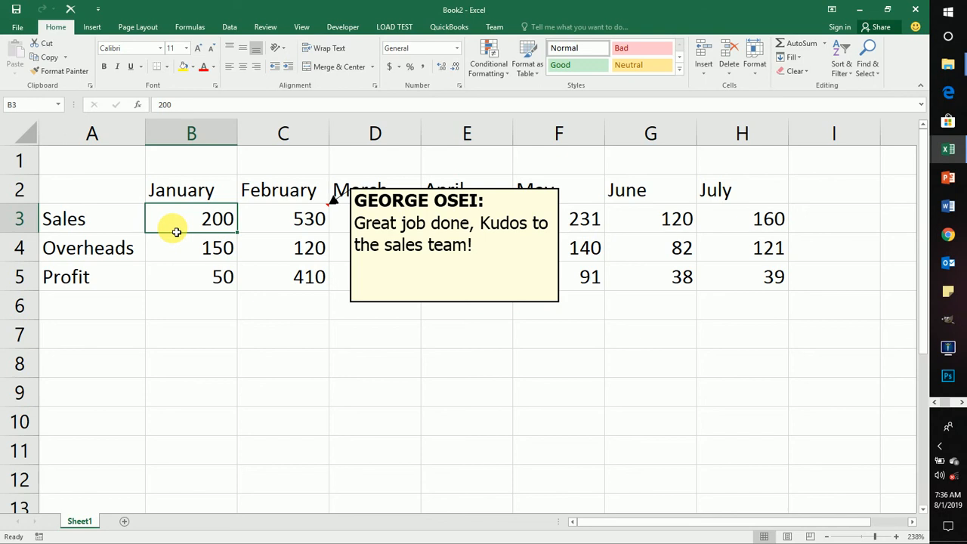
Step: Select the January profit cell B5 and start saving the workbook under a new name in the Desktop folder
left_click(191, 270)
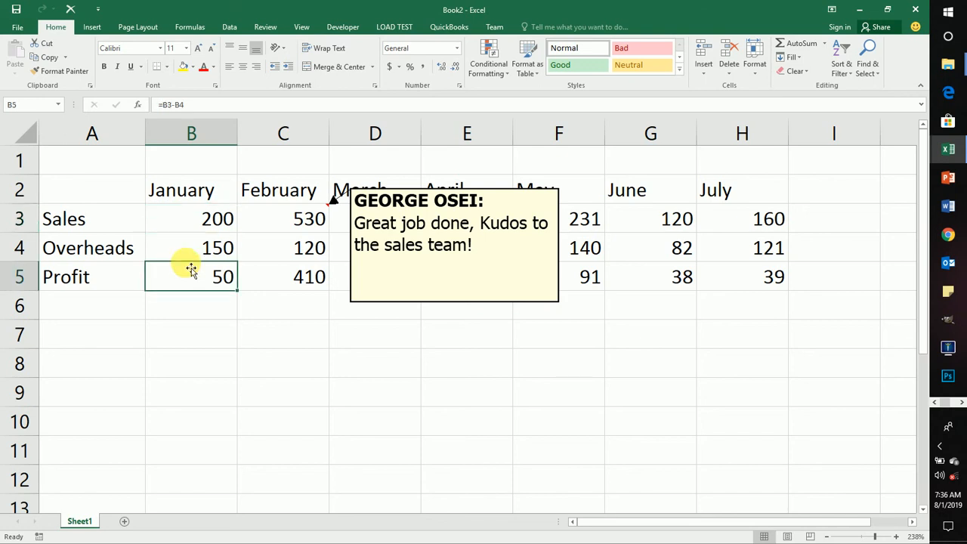
left_click(17, 29)
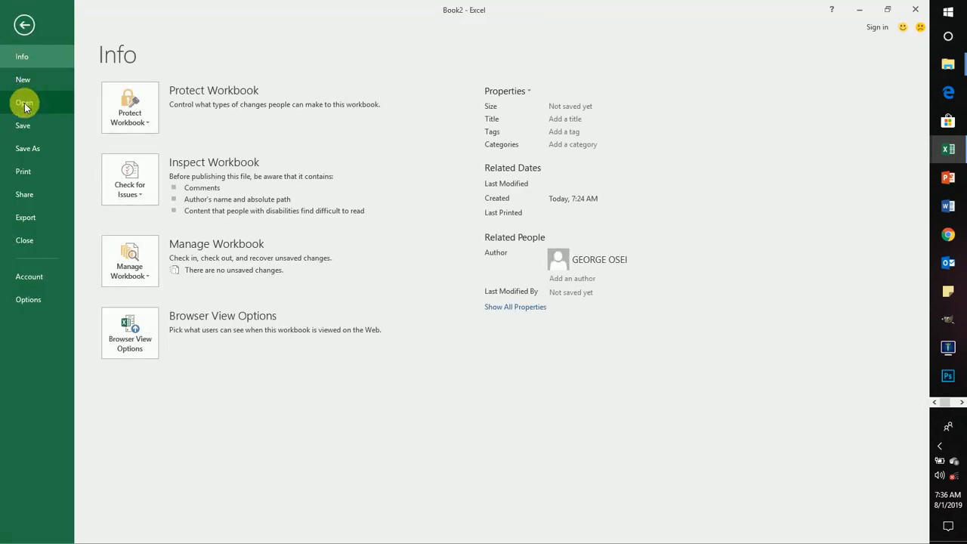
left_click(36, 147)
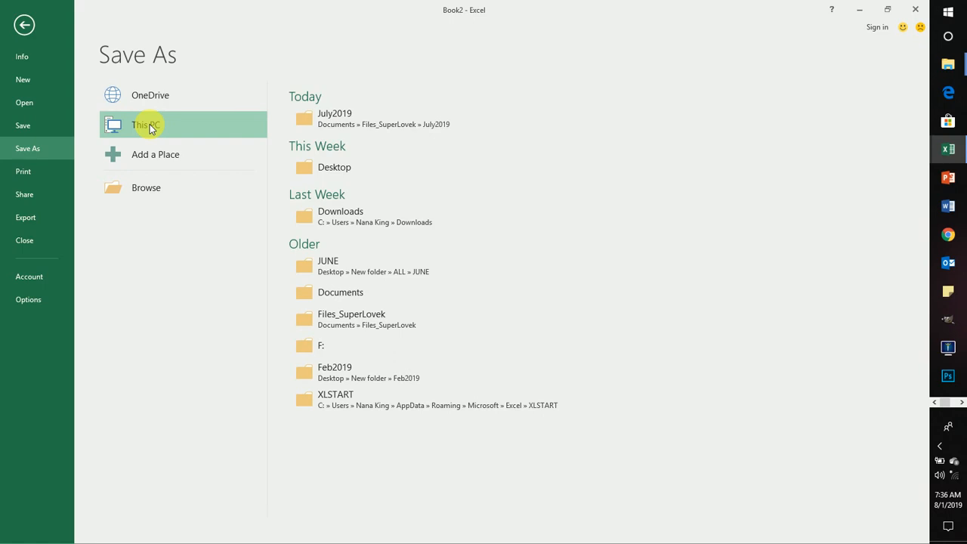
left_click(320, 171)
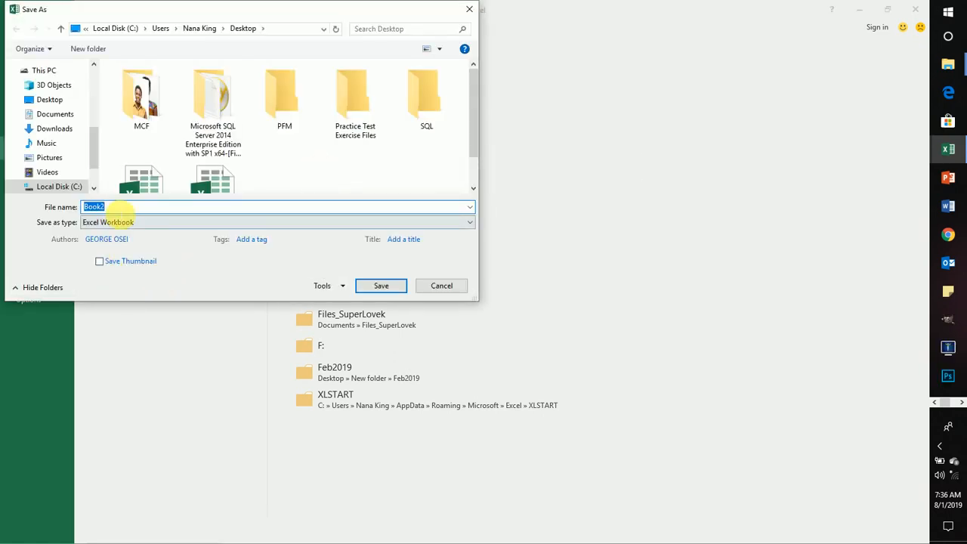
Step: Name the file MyFirstWork, keeping Excel Workbook as the file type
key("BackSpace")
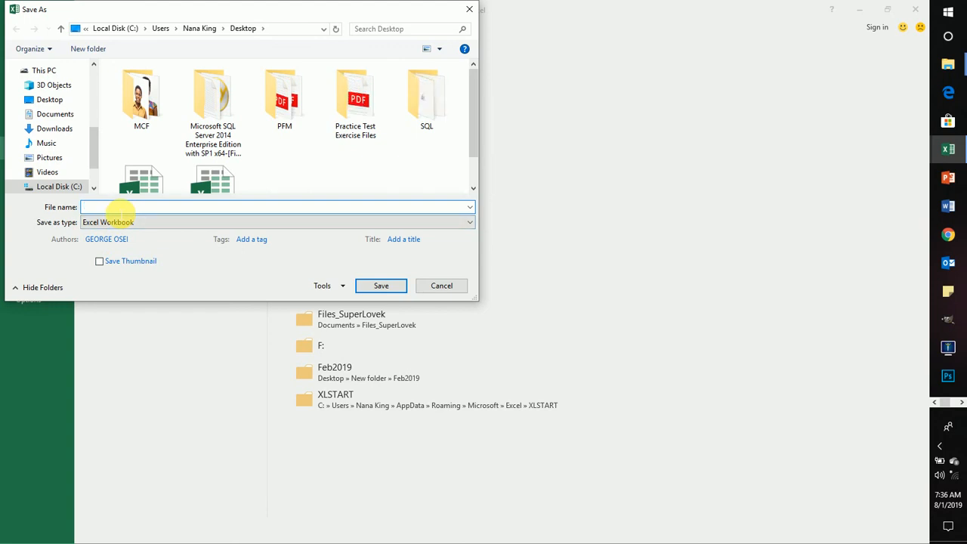
type("Fr")
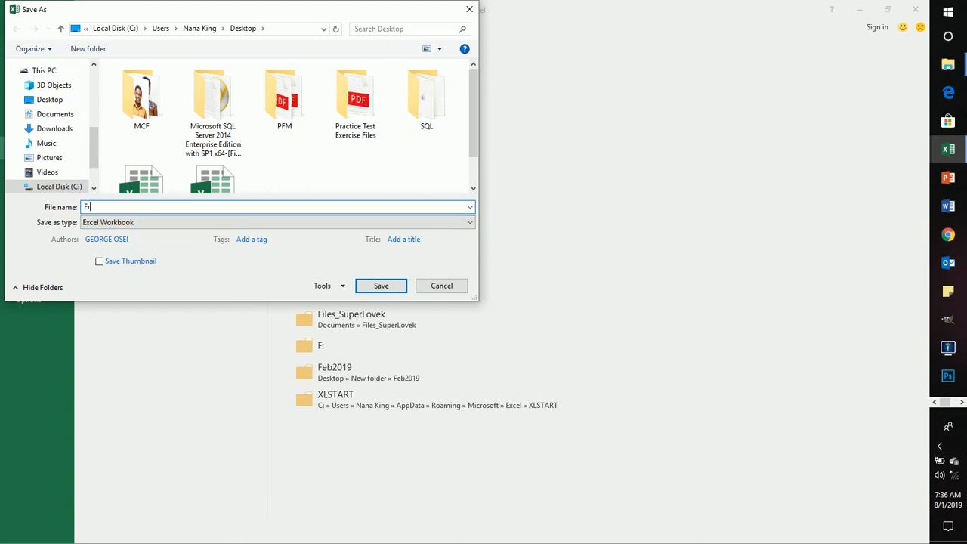
key("BackSpace")
key("BackSpace")
type("M")
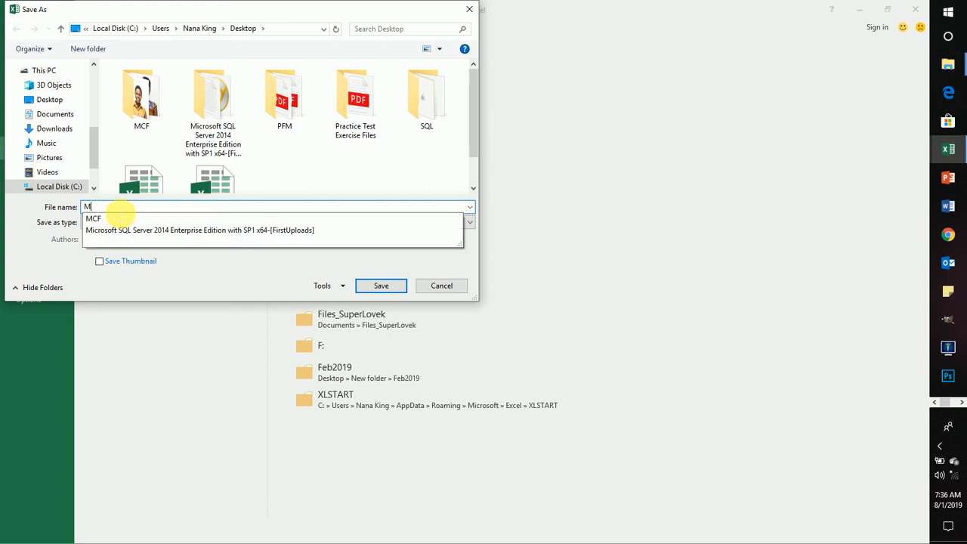
type("yFi")
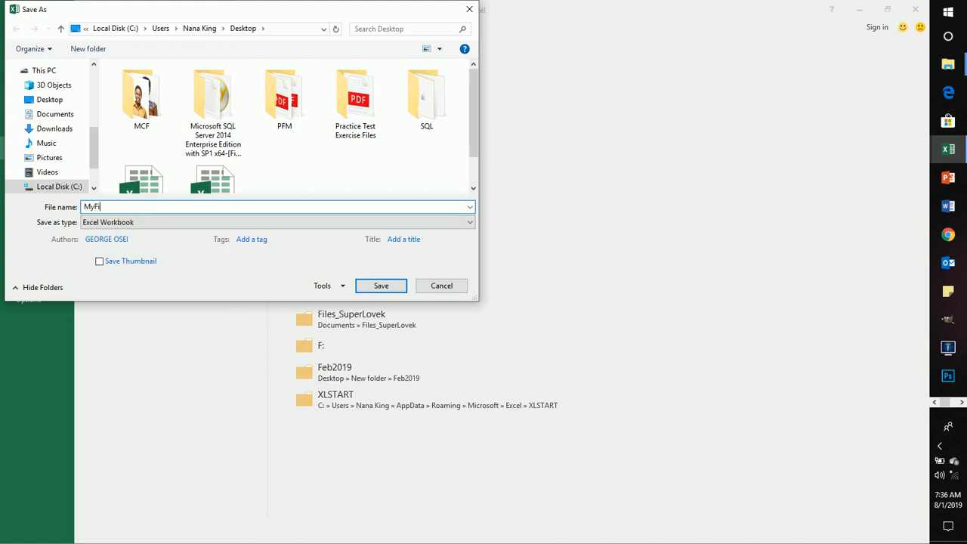
type("rstWork")
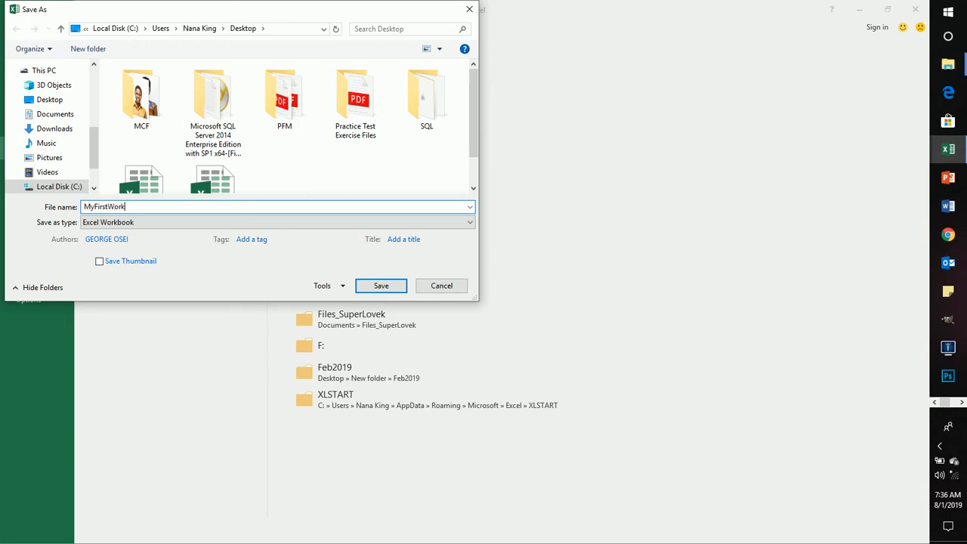
Step: In the general save options, set a password to open and a password to modify the workbook
left_click(342, 288)
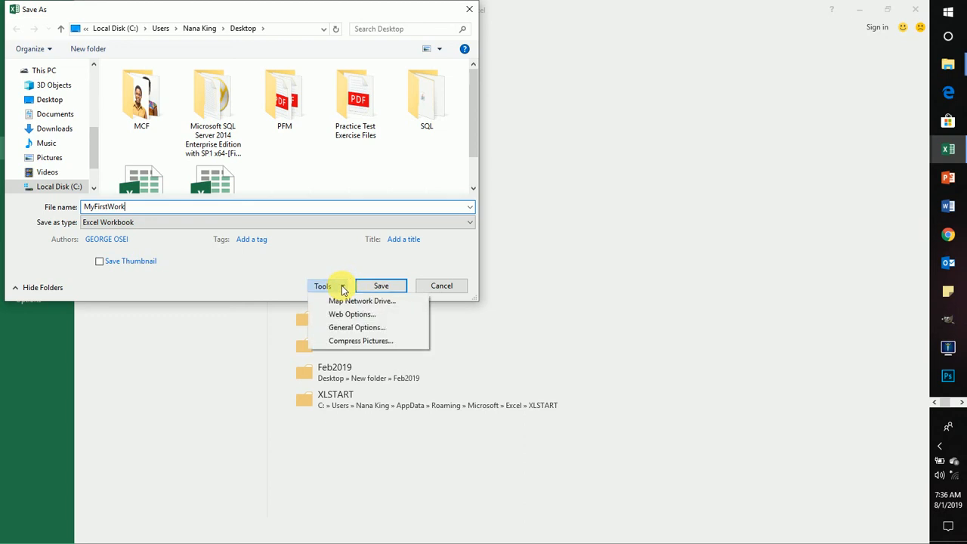
left_click(345, 328)
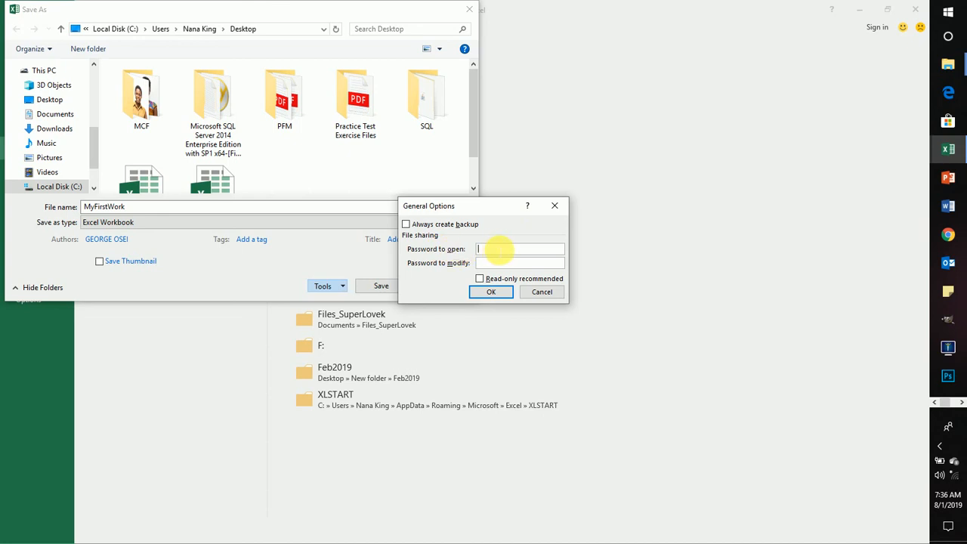
type("123")
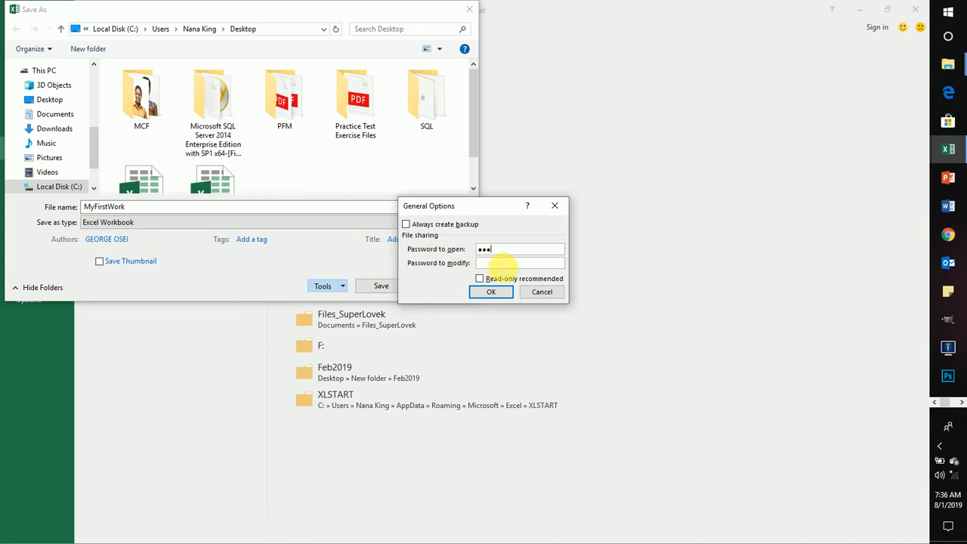
left_click(502, 264)
type("123")
left_click(498, 292)
Step: Re-enter the open password and the modify password to confirm them, and save MyFirstWork to the Desktop
type("1")
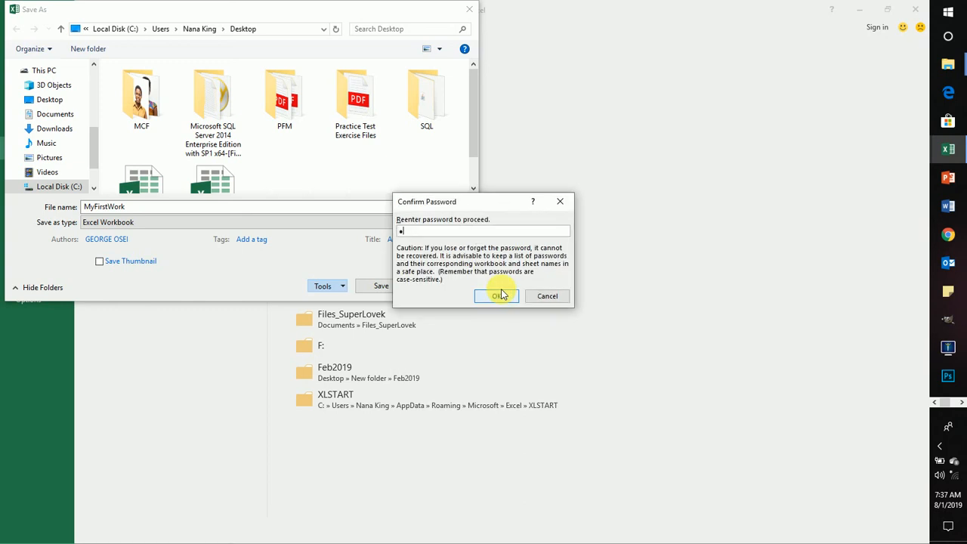
type("23")
left_click(500, 294)
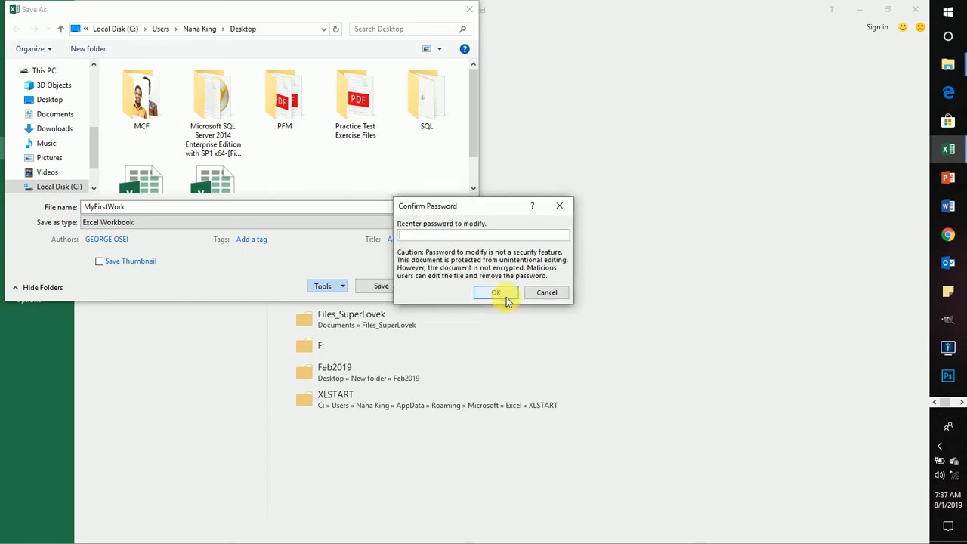
type("123")
left_click(504, 297)
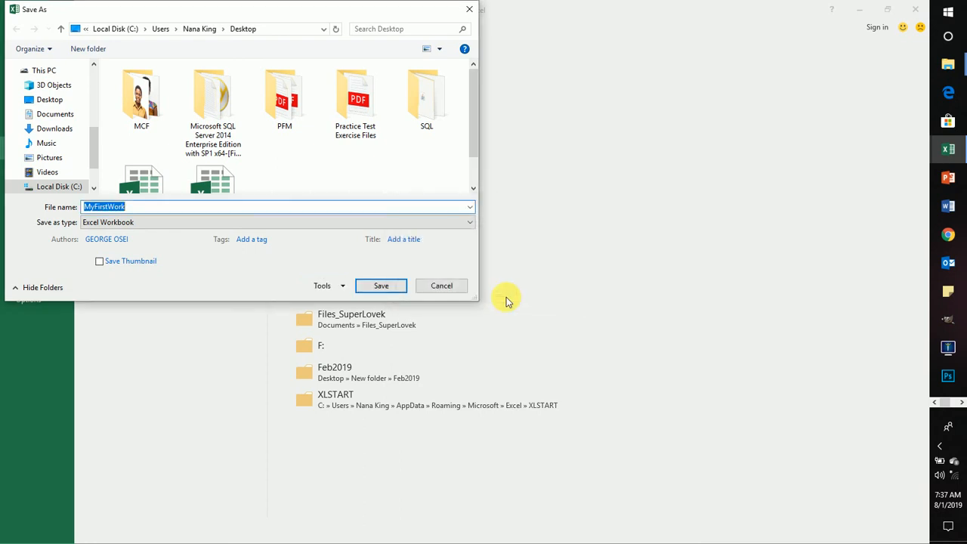
left_click(399, 285)
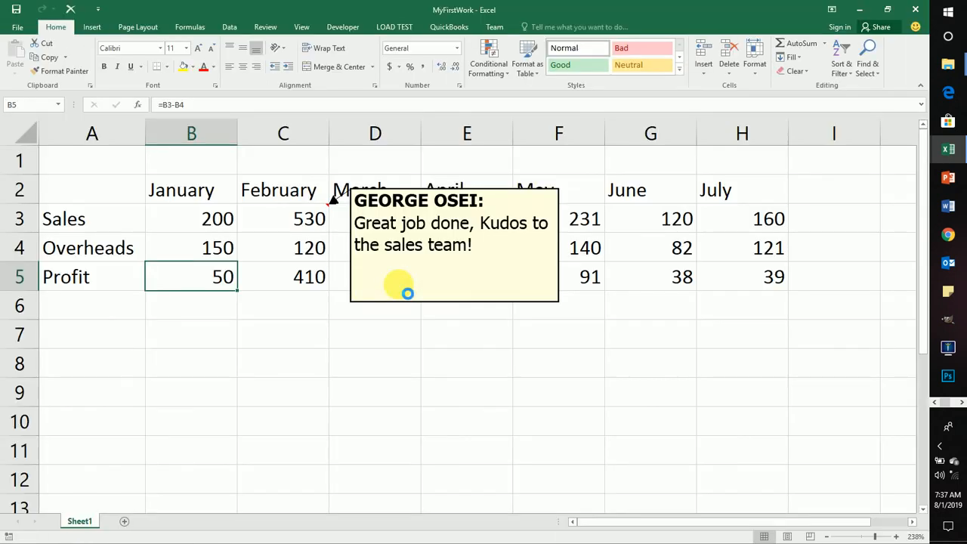
Step: Close the MyFirstWork workbook and return to the Windows desktop
left_click(246, 315)
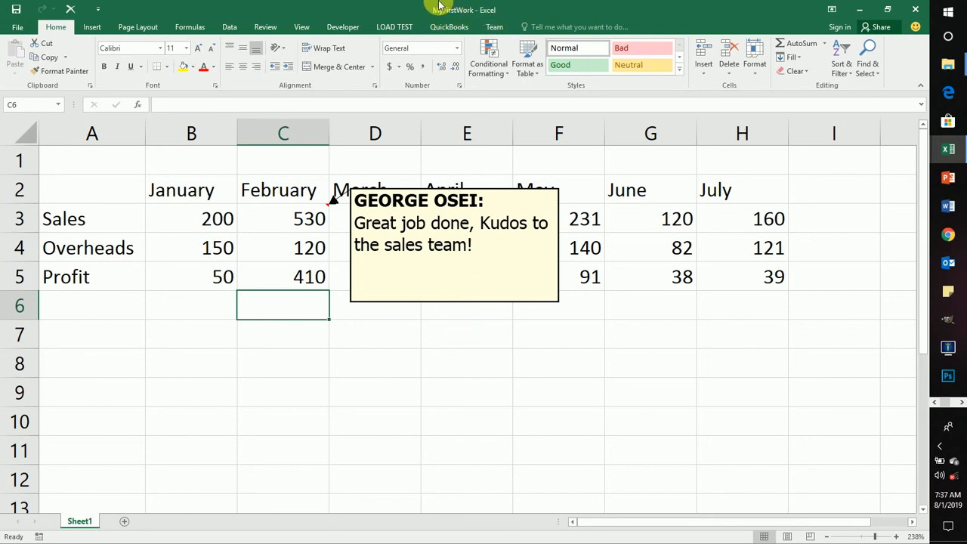
left_click(380, 419)
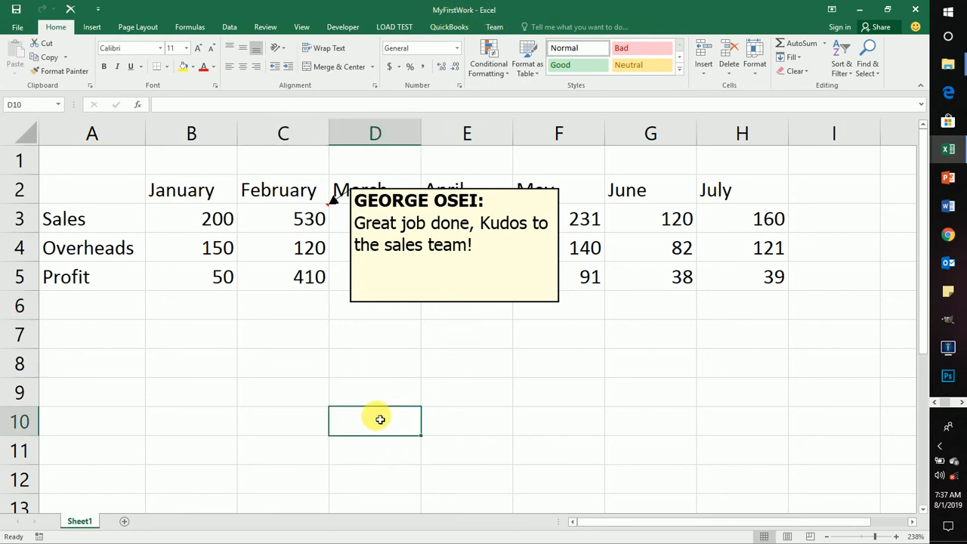
left_click(913, 9)
left_click(912, 9)
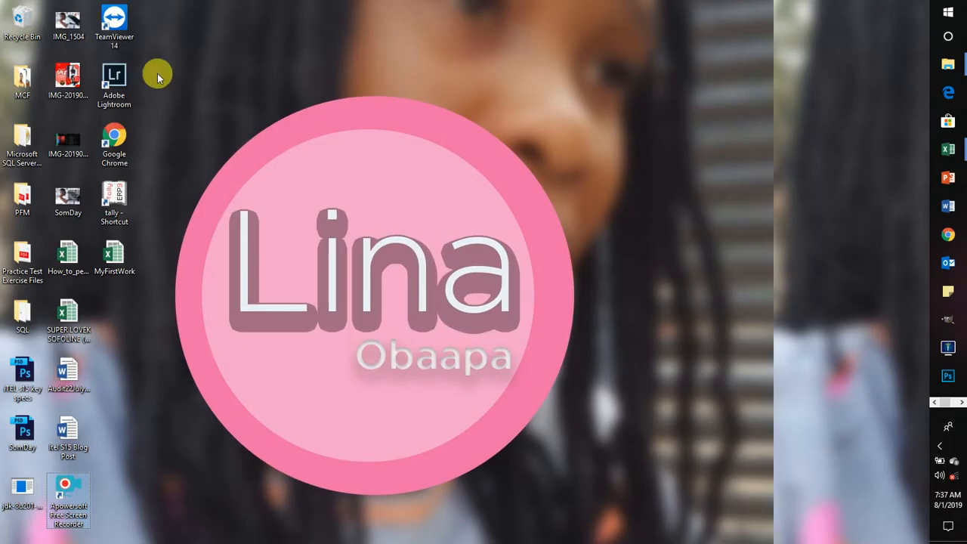
Step: Reopen the MyFirstWork file from the Windows desktop and switch between the open Excel windows to reach its password prompt
double_click(110, 254)
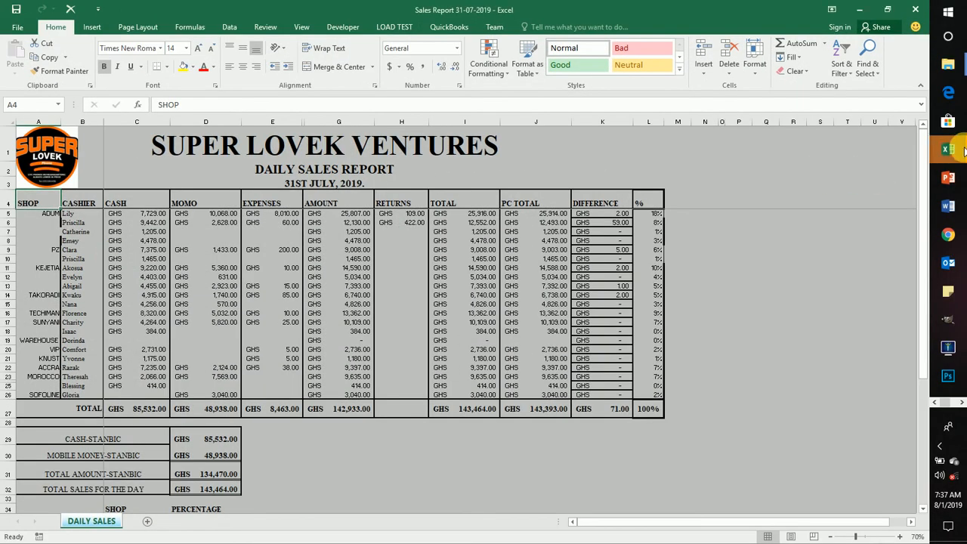
mouse_move(947, 149)
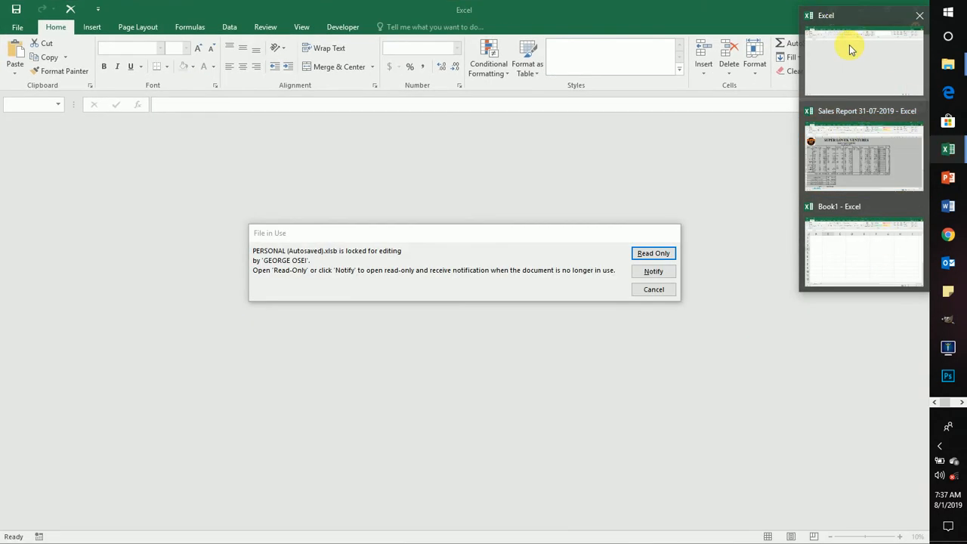
left_click(848, 47)
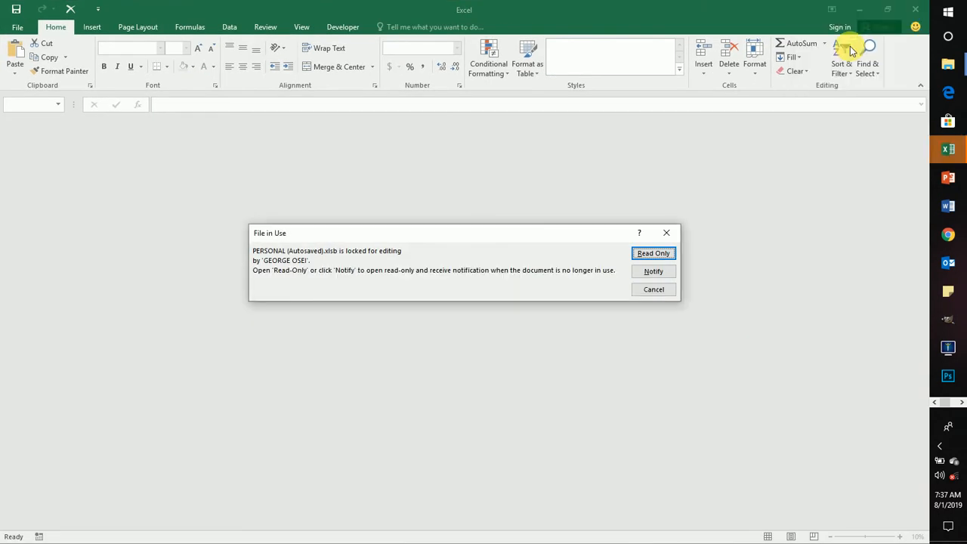
mouse_move(948, 148)
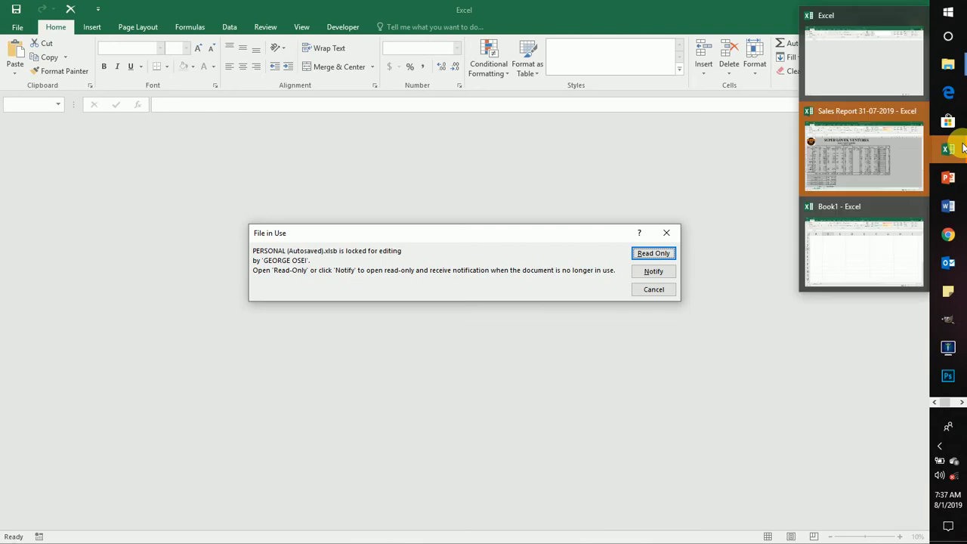
left_click(867, 273)
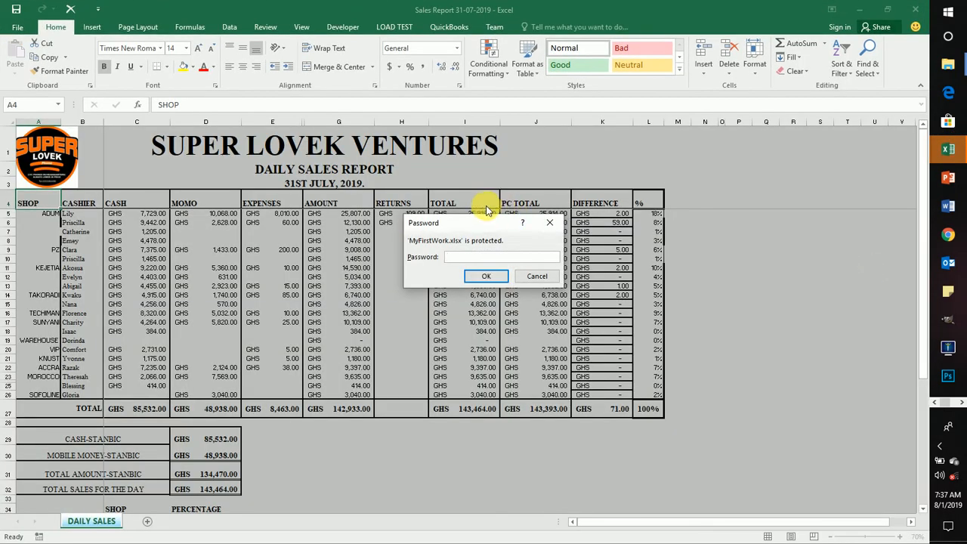
Step: Enter the open password and the write-access password for MyFirstWork, and select cell C6 in the opened sheet
type("1234")
key("Return")
type("1234")
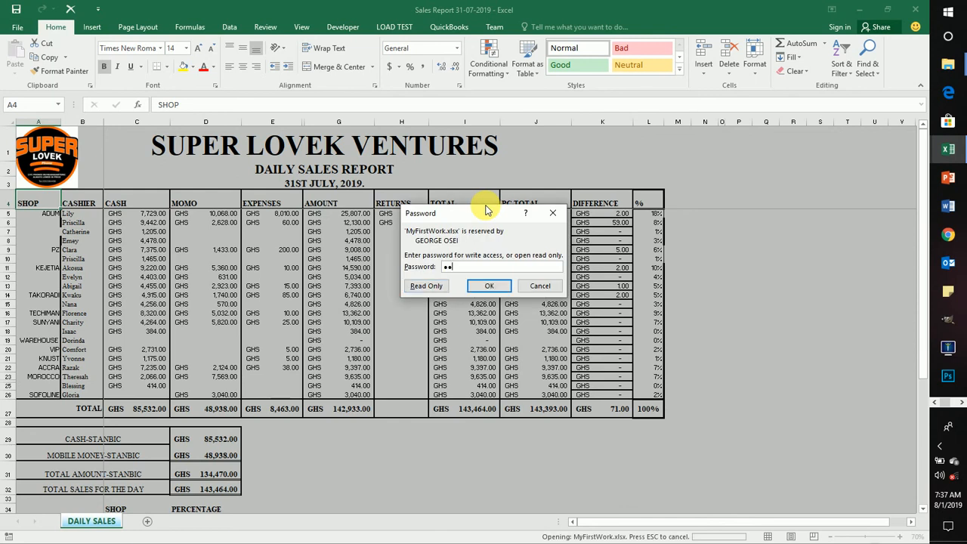
key("Return")
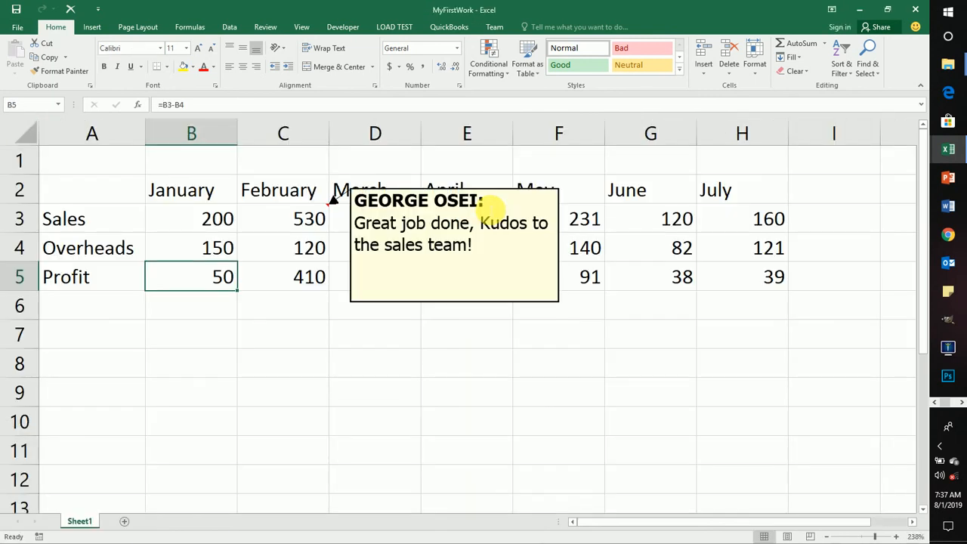
left_click(302, 315)
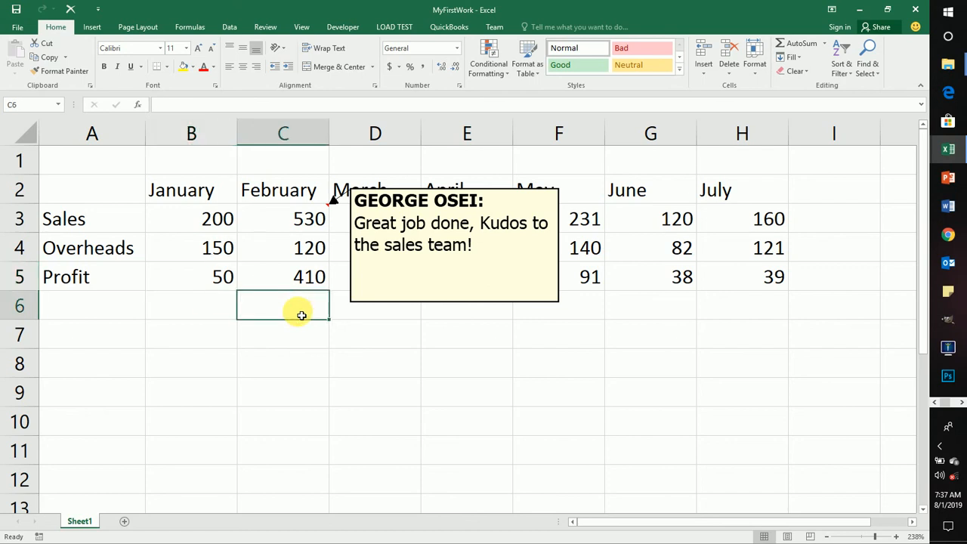